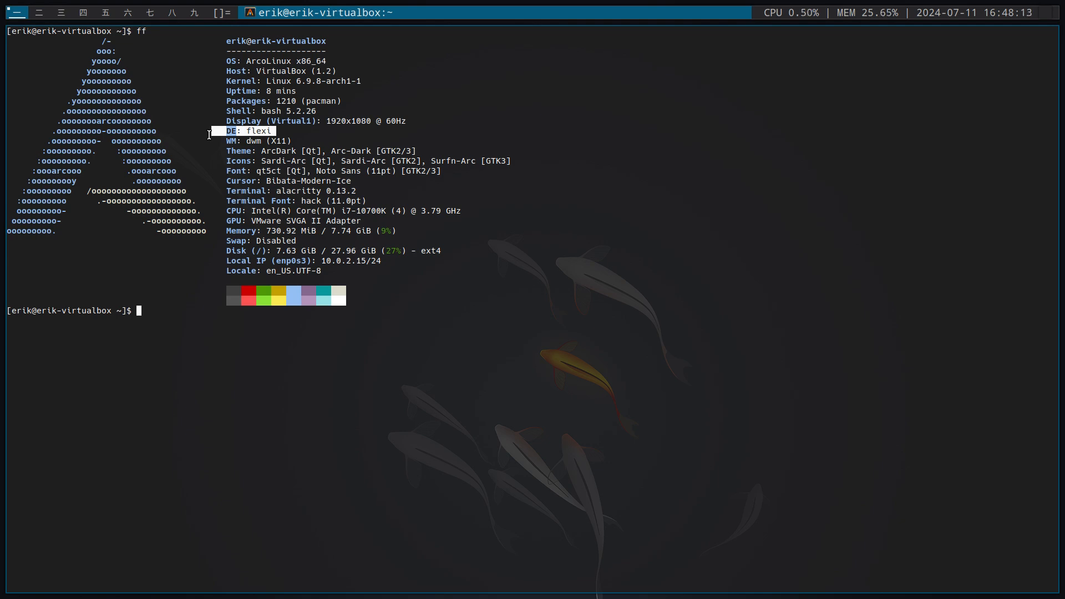
Close the terminal and open the config file inside the Desktop's dwm-flexipatch/.git folder from the file manager
key("super+q")
key("super+shift+Return")
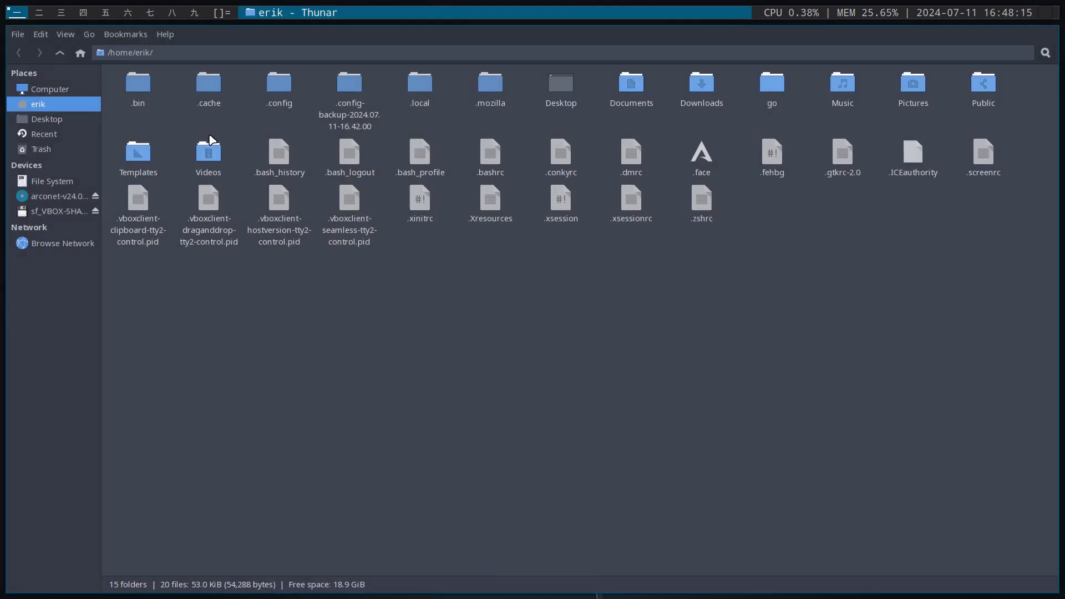
left_click(77, 120)
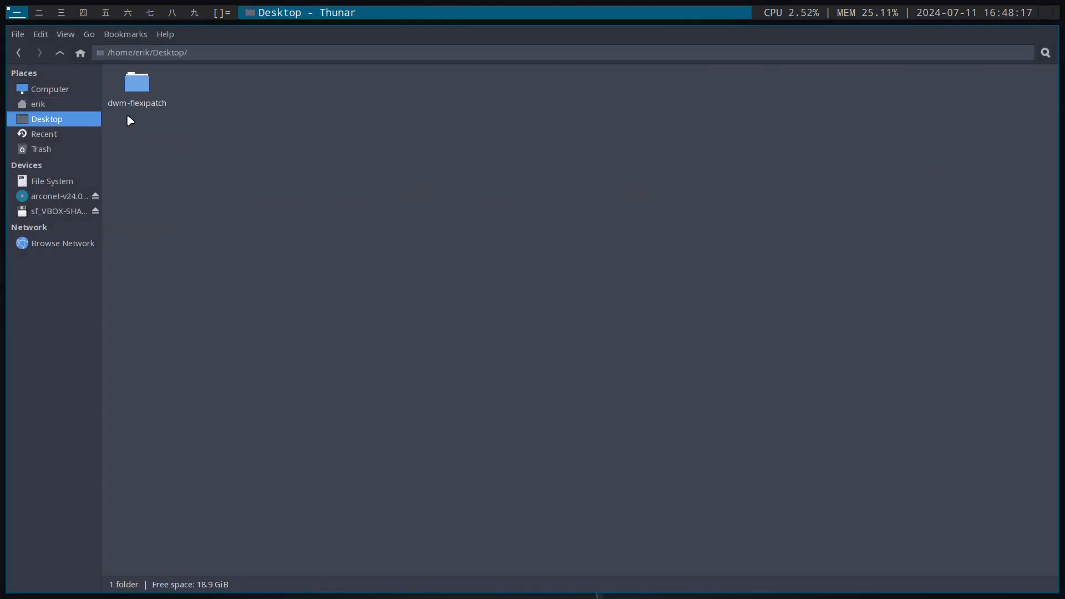
left_click(137, 84)
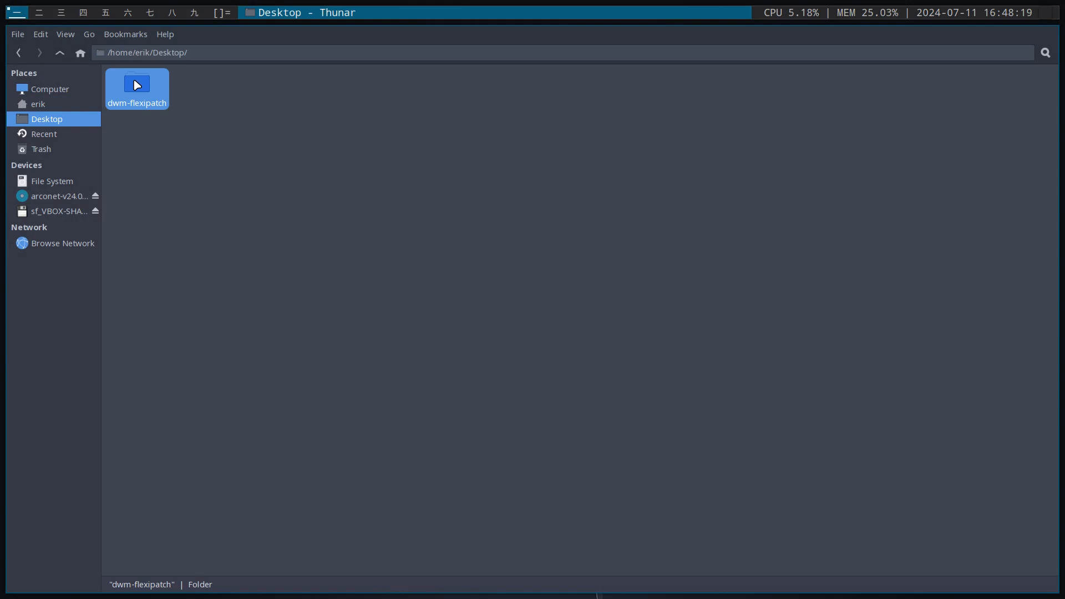
double_click(136, 84)
double_click(137, 85)
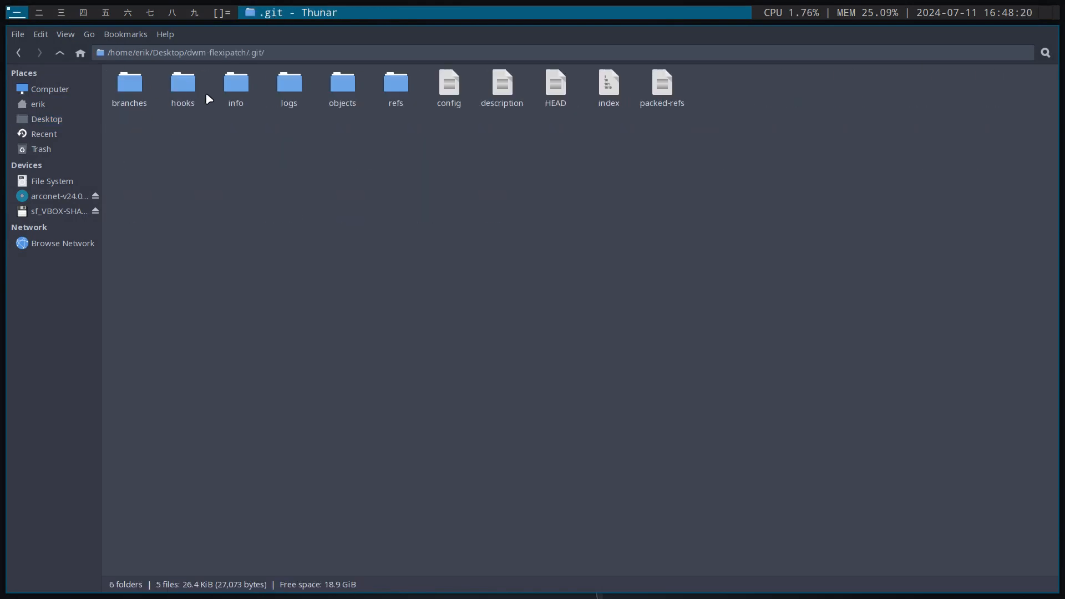
double_click(449, 89)
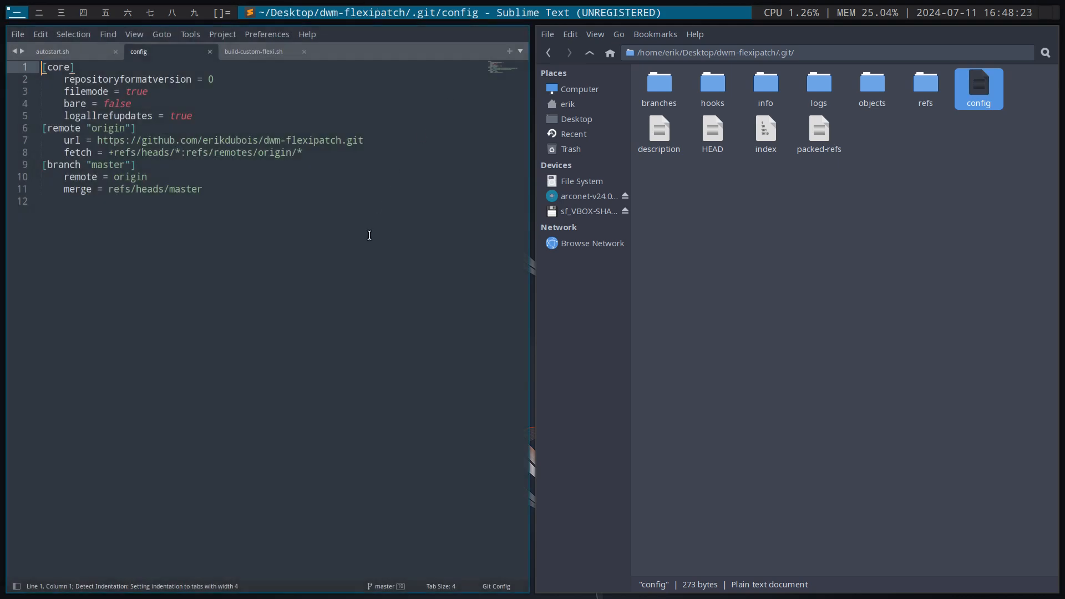
Inspect the remote origin URL in the git config, close the editor and return to the dwm-flexipatch folder
scroll(370, 235, "up", 5)
scroll(370, 235, "down", 3)
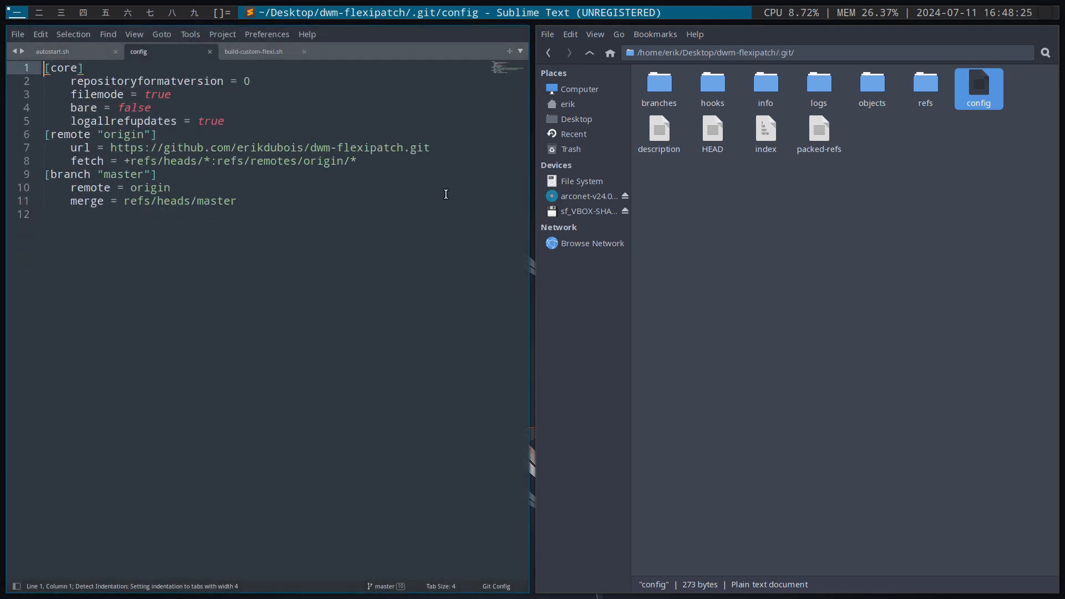
left_click_drag(431, 148, 107, 149)
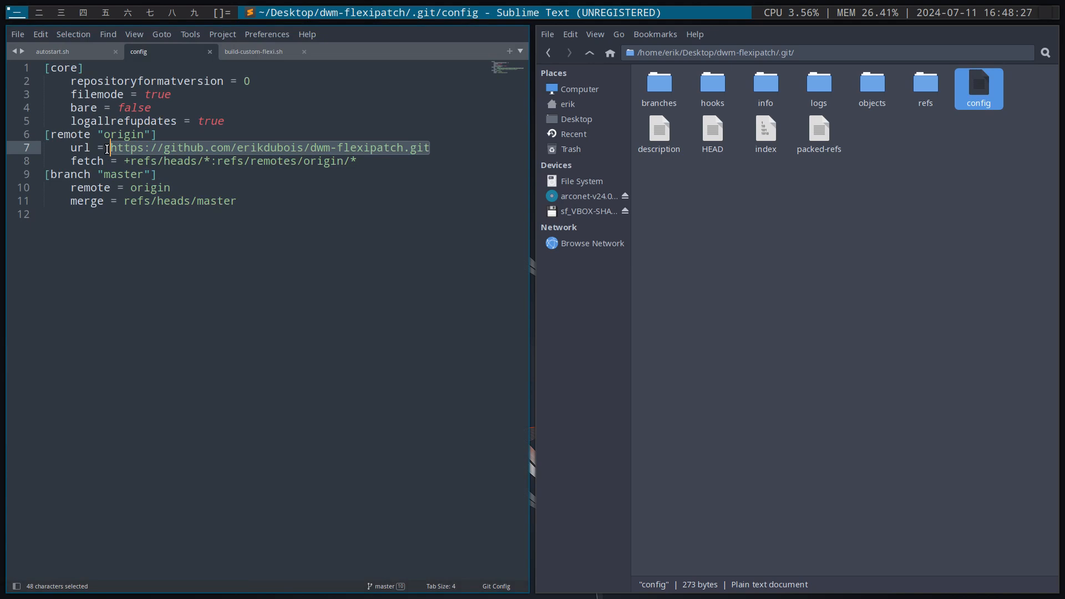
left_click(221, 232)
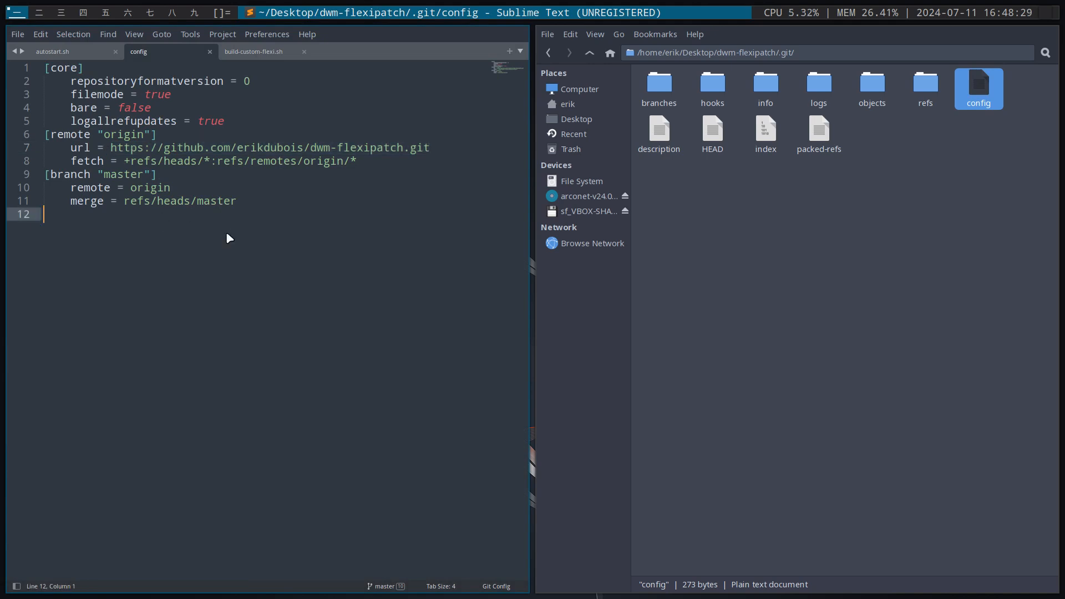
key("super+q")
left_click(60, 52)
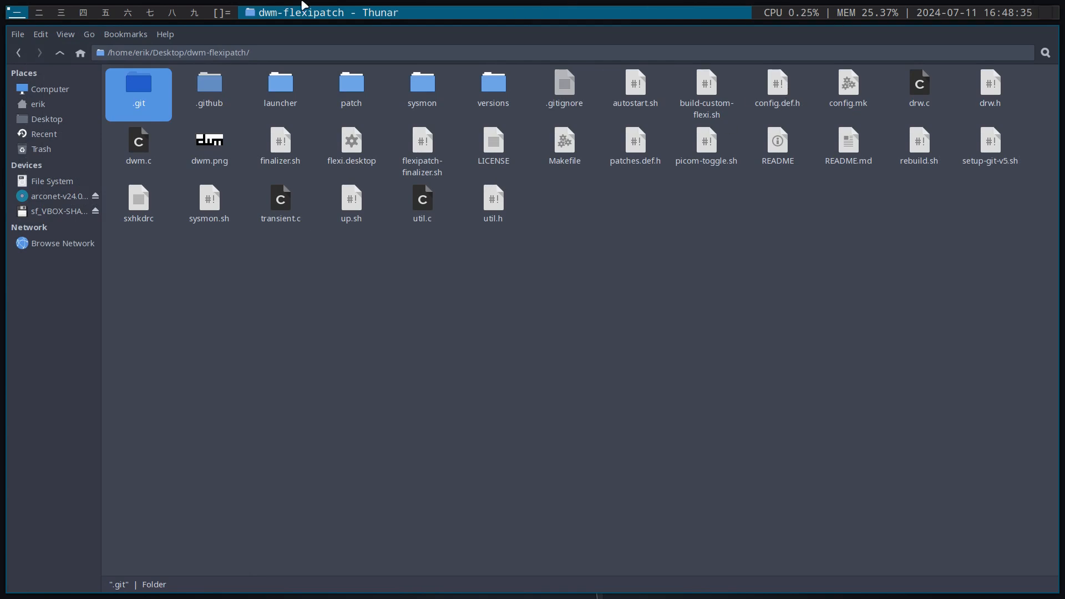
left_click(508, 318)
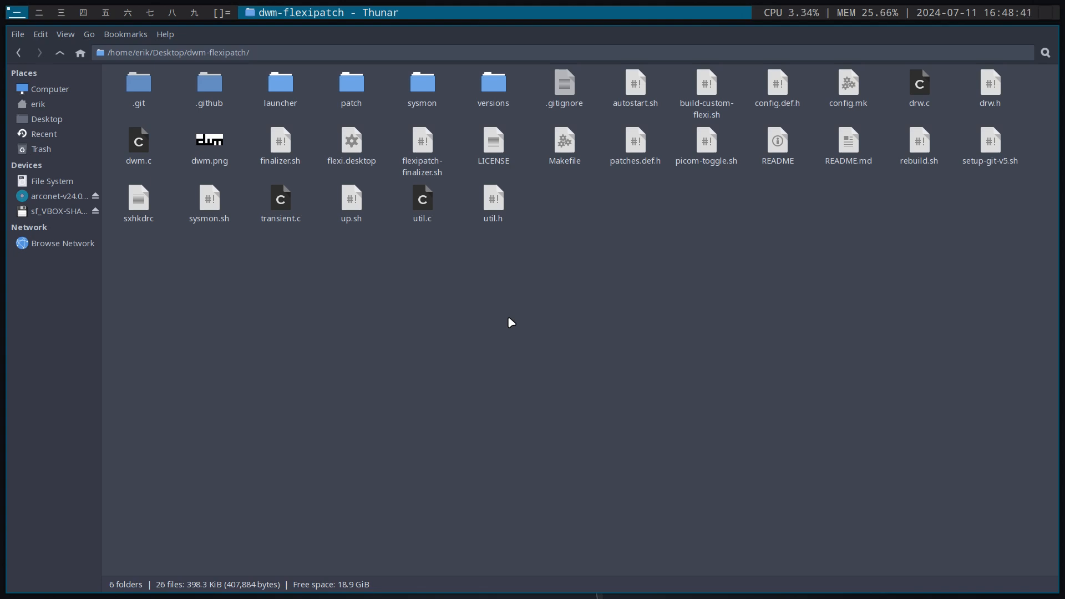
Run the var command in a new terminal to reinstall the default variety config, authenticating with the sudo password
key("super+Return")
type("var")
key("Return")
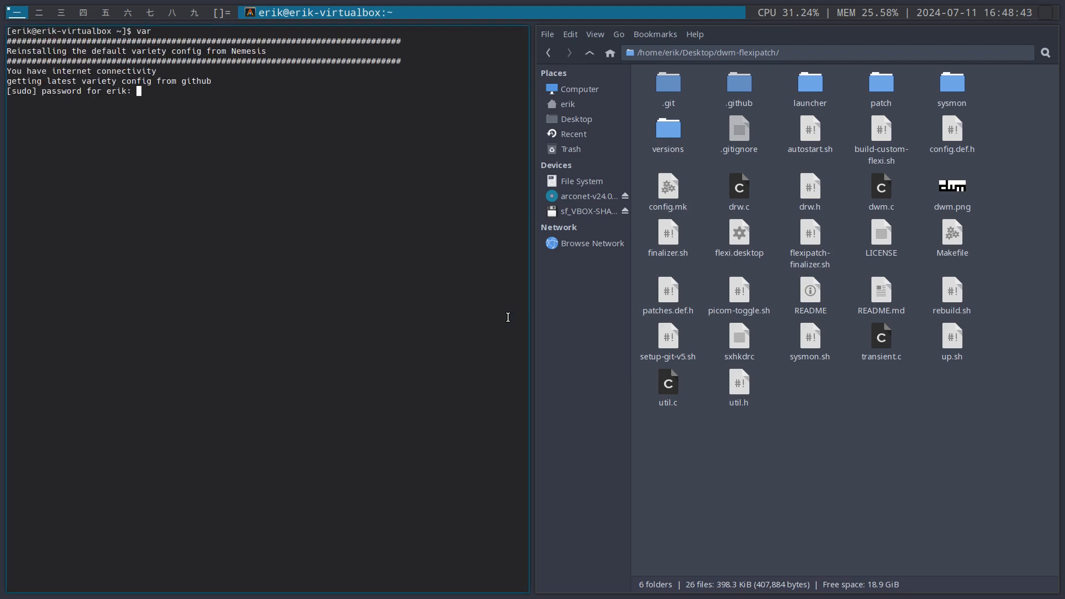
key("Return")
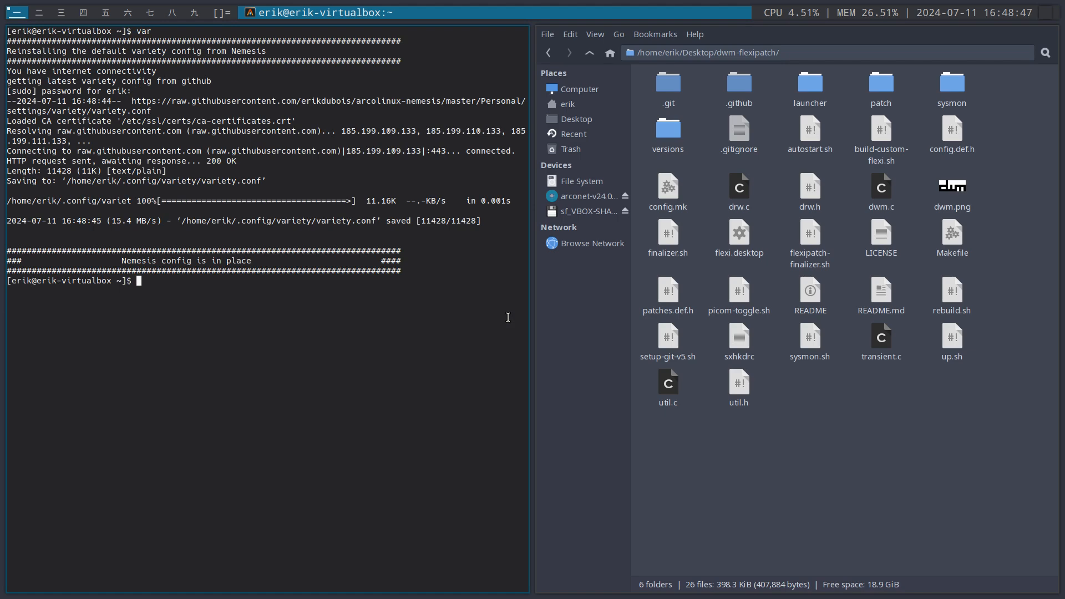
Dismiss the ArchLinux Logout screen, log out through the power menu, and log back into the Flexi session with the account password
key("super+x")
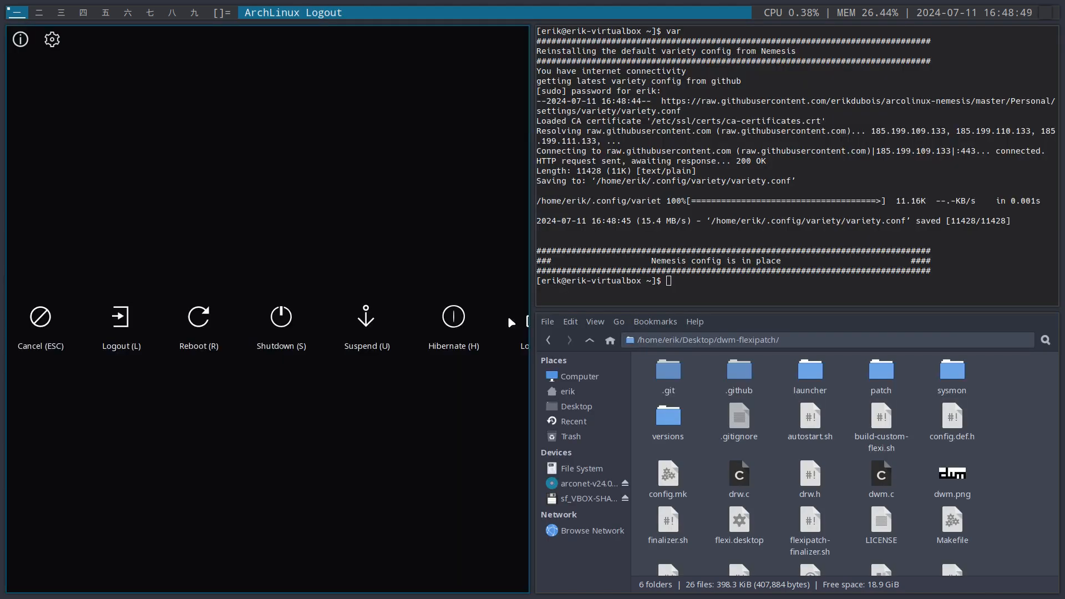
key("Escape")
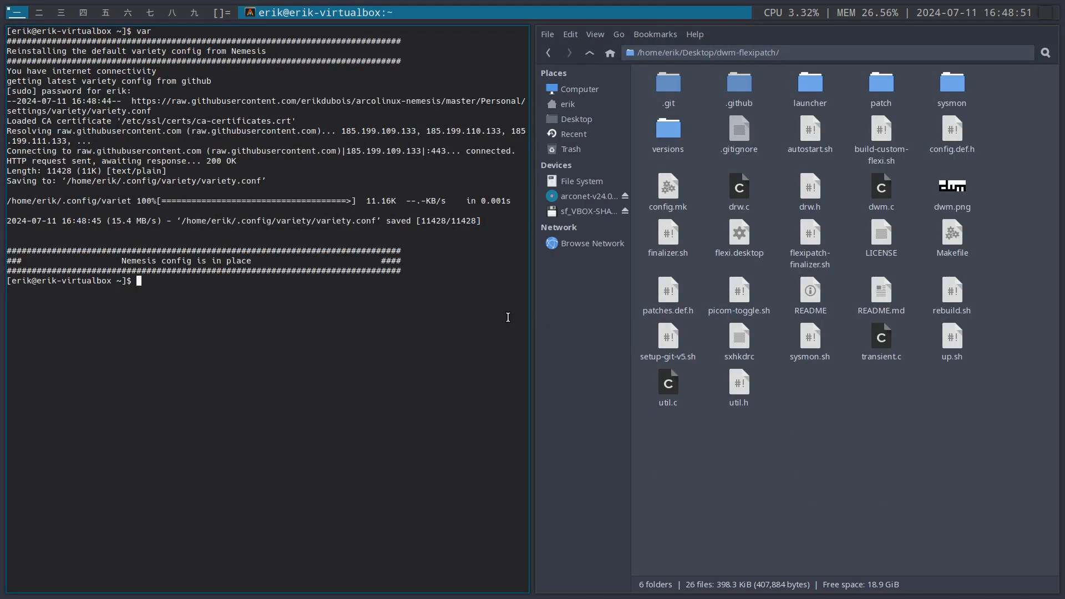
key("super+shift+x")
left_click(508, 318)
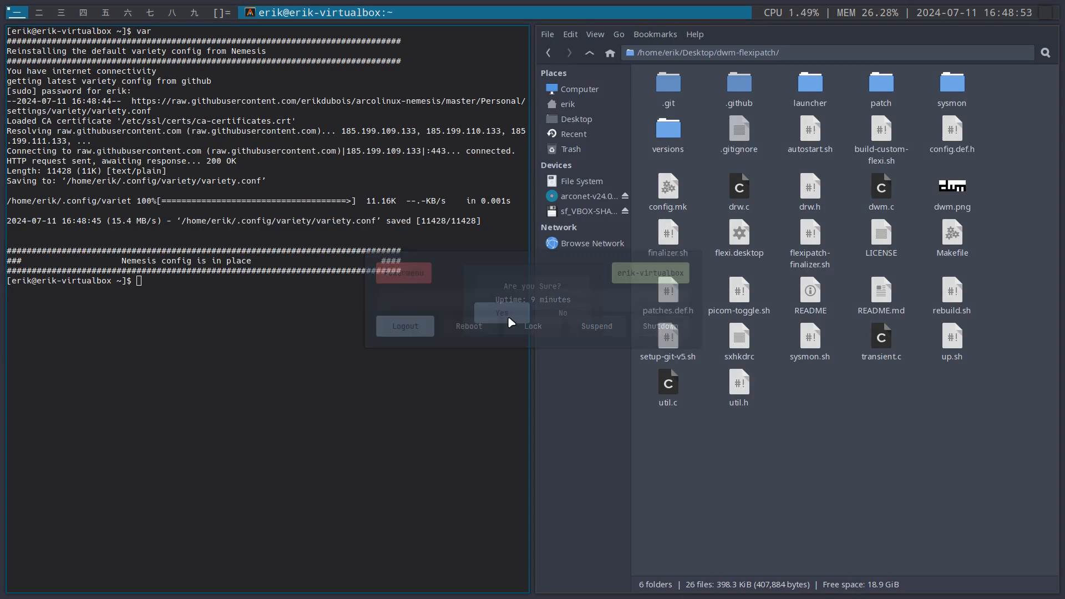
left_click(507, 318)
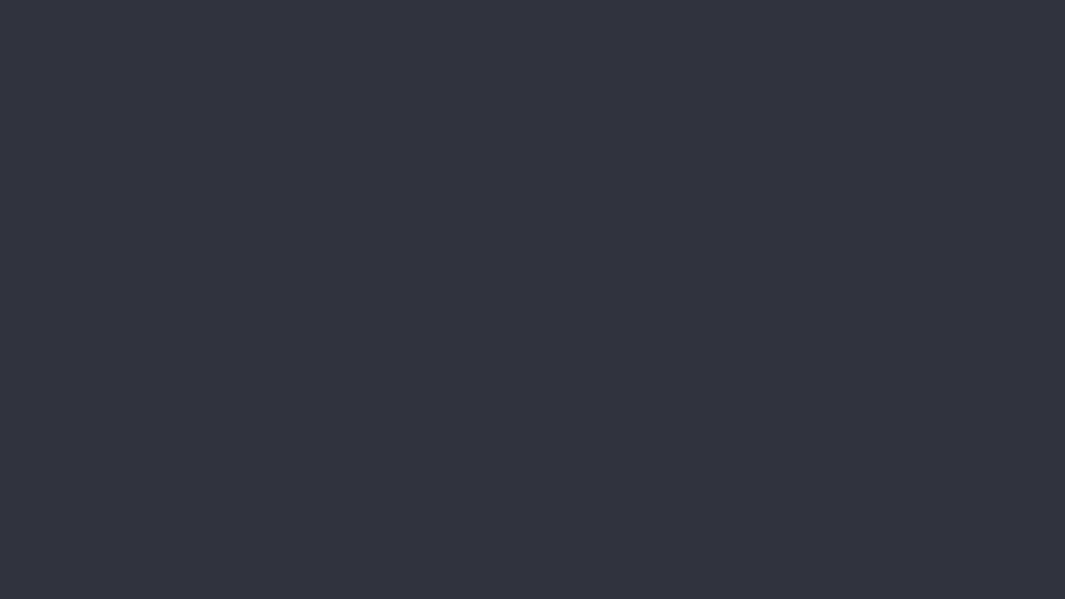
type("*****")
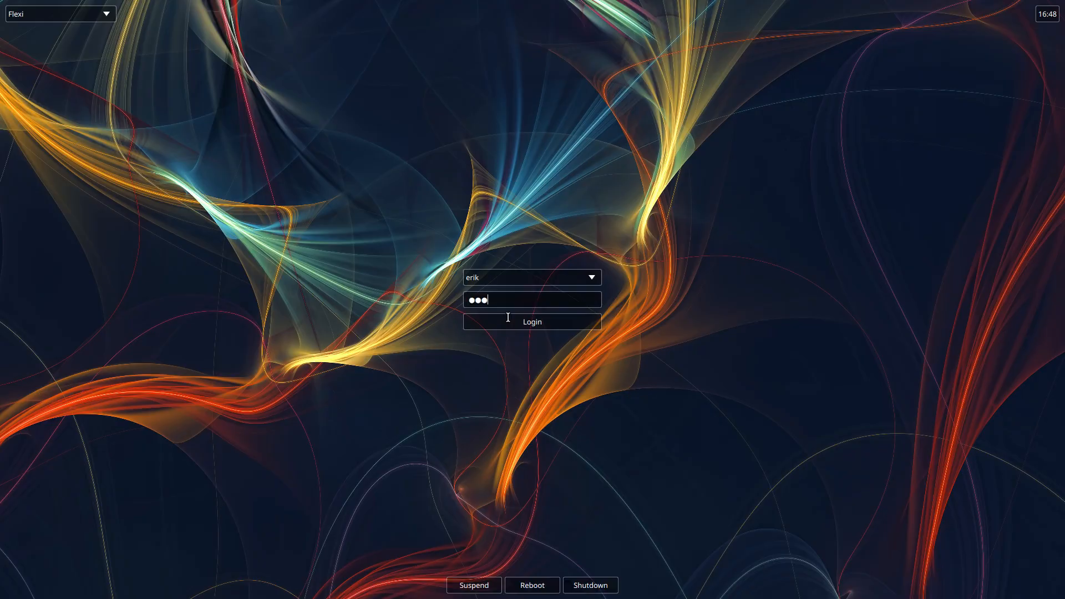
key("Return")
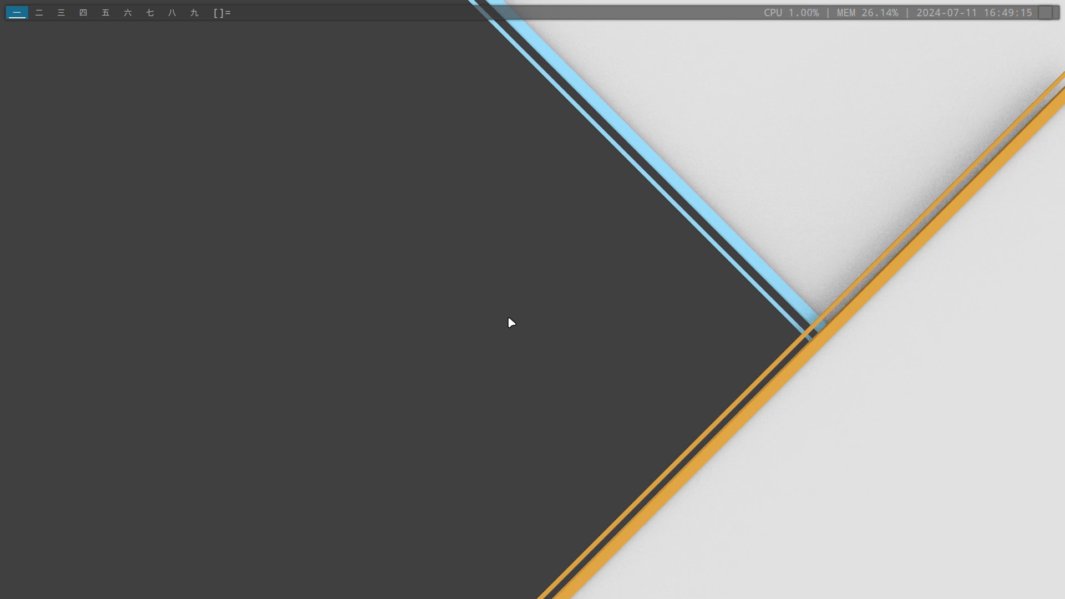
Open an Alacritty terminal and an st terminal to test both shortcuts, and close them again
key("super+Return")
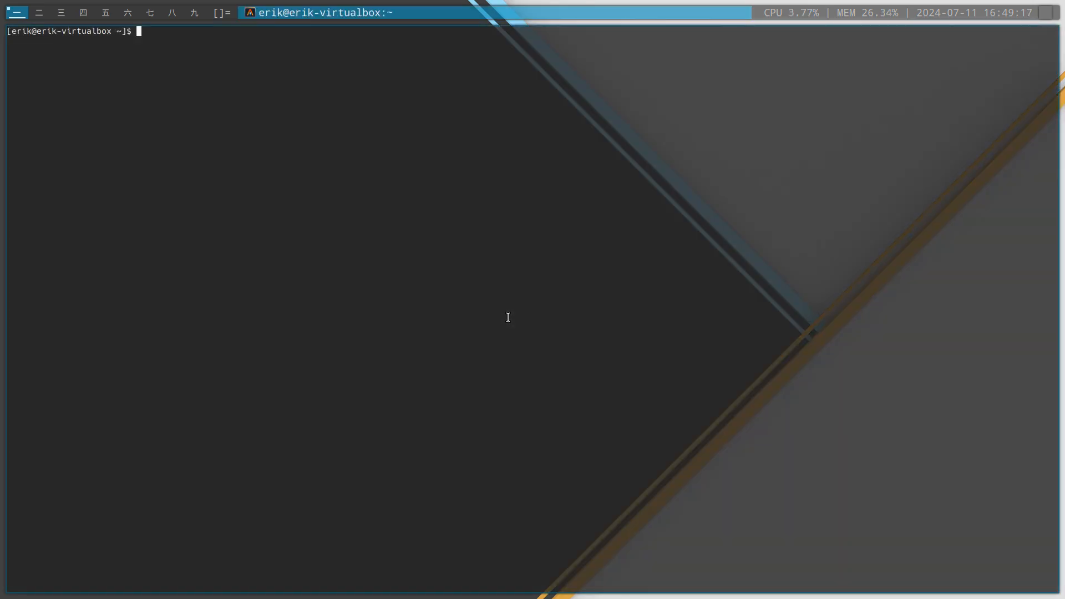
key("super+Return")
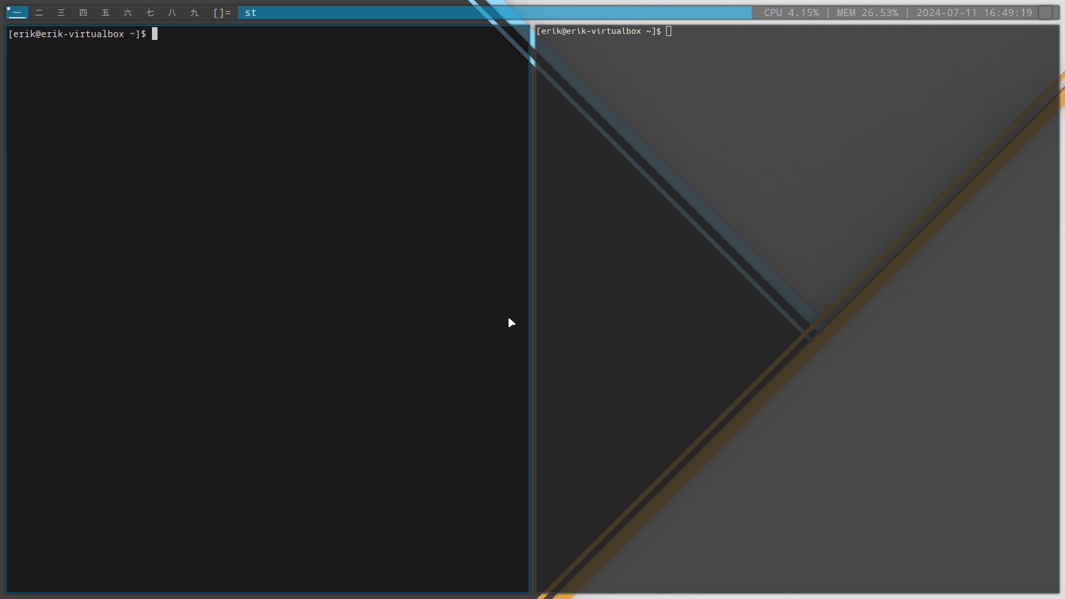
key("super+shift+c")
key("super+shift+c")
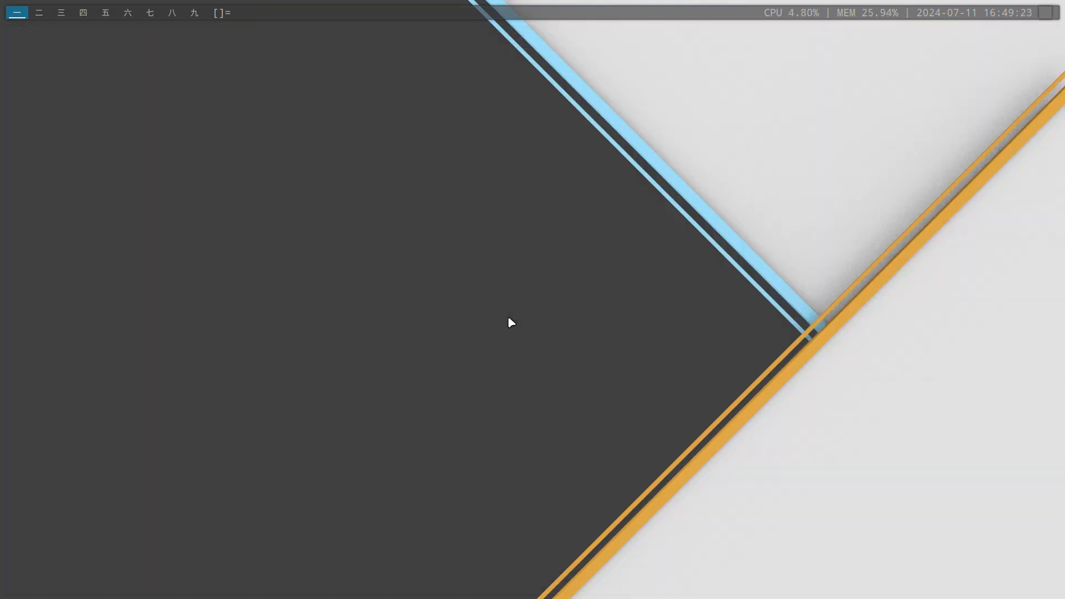
Check the full-screen application launcher and the dmenu command launcher, dismissing each one
key("super+p")
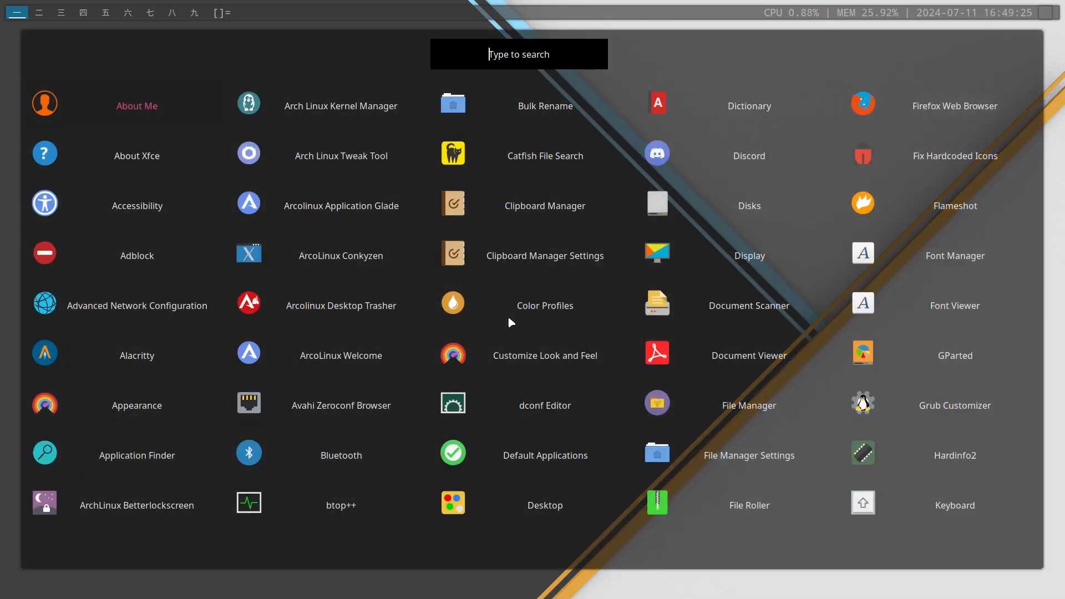
key("Escape")
key("super+p")
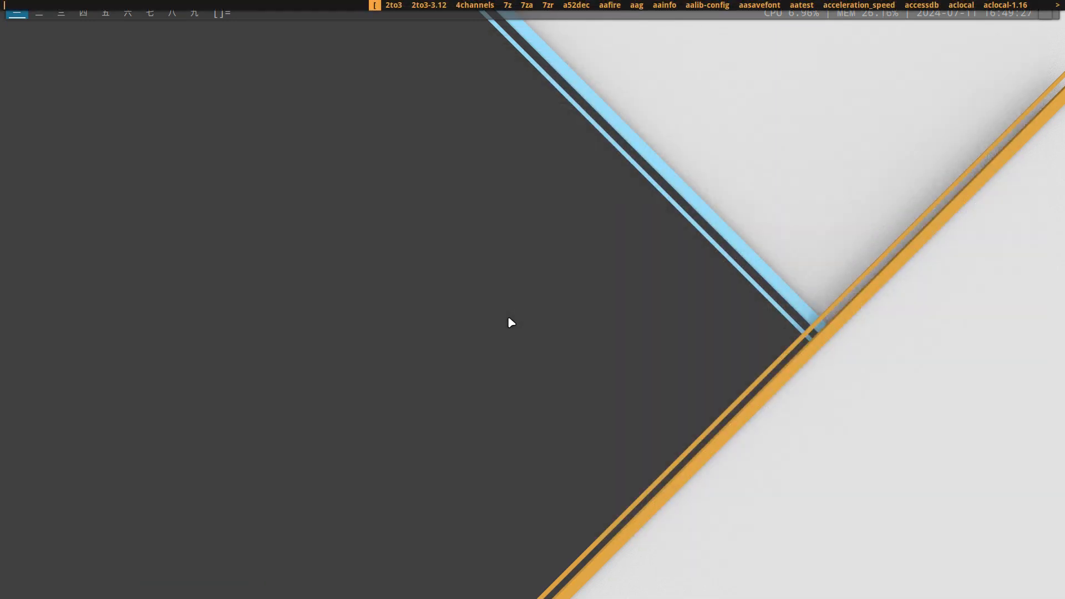
key("Escape")
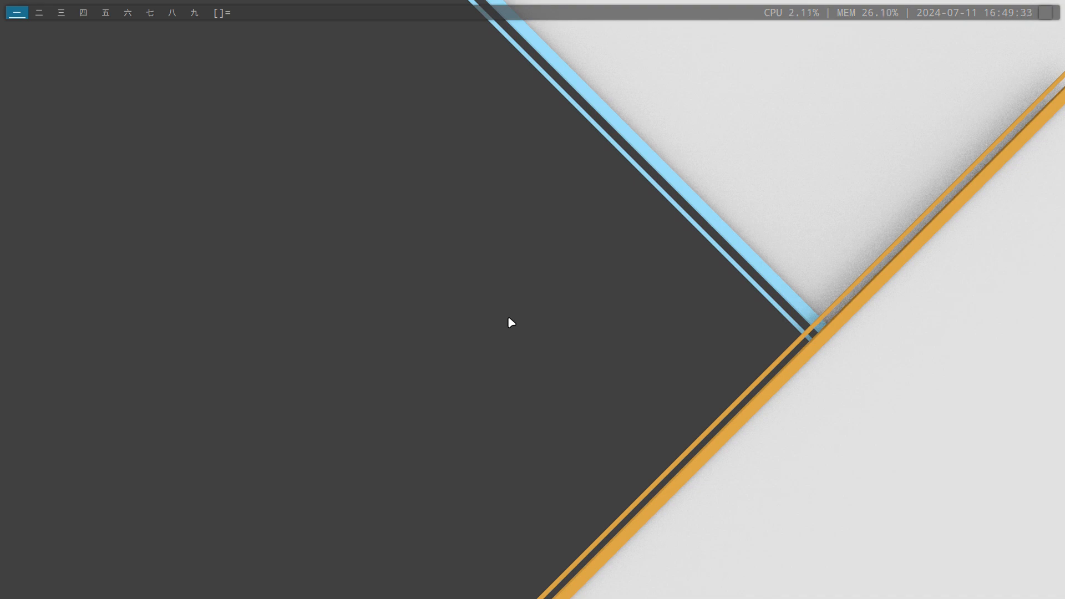
Look over the dwm-flexipatch folder's contents in the file manager and return to the Desktop folder
key("super+shift+Return")
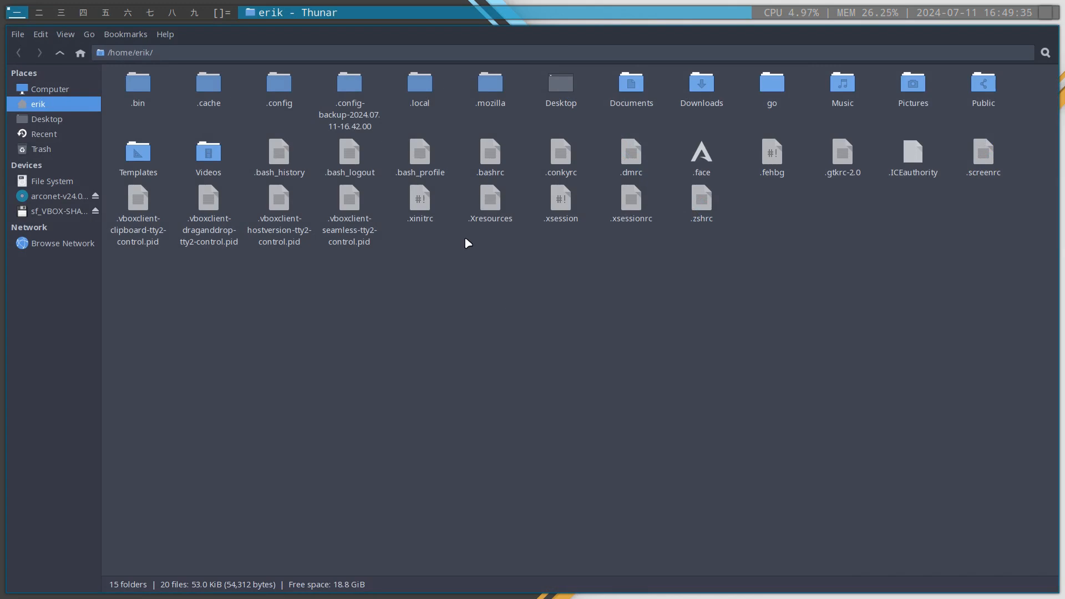
left_click(70, 118)
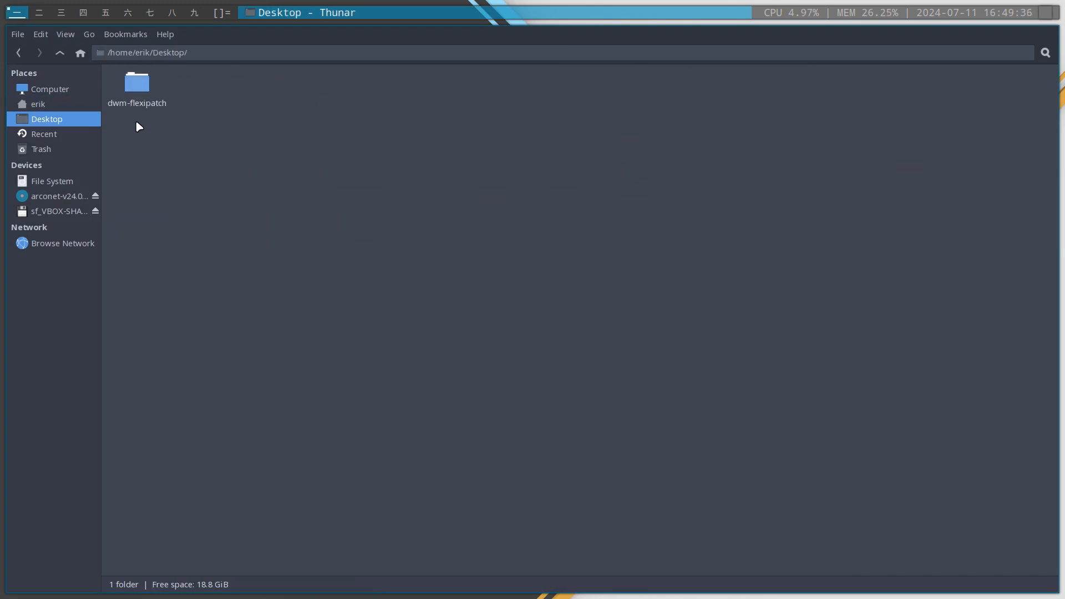
double_click(143, 88)
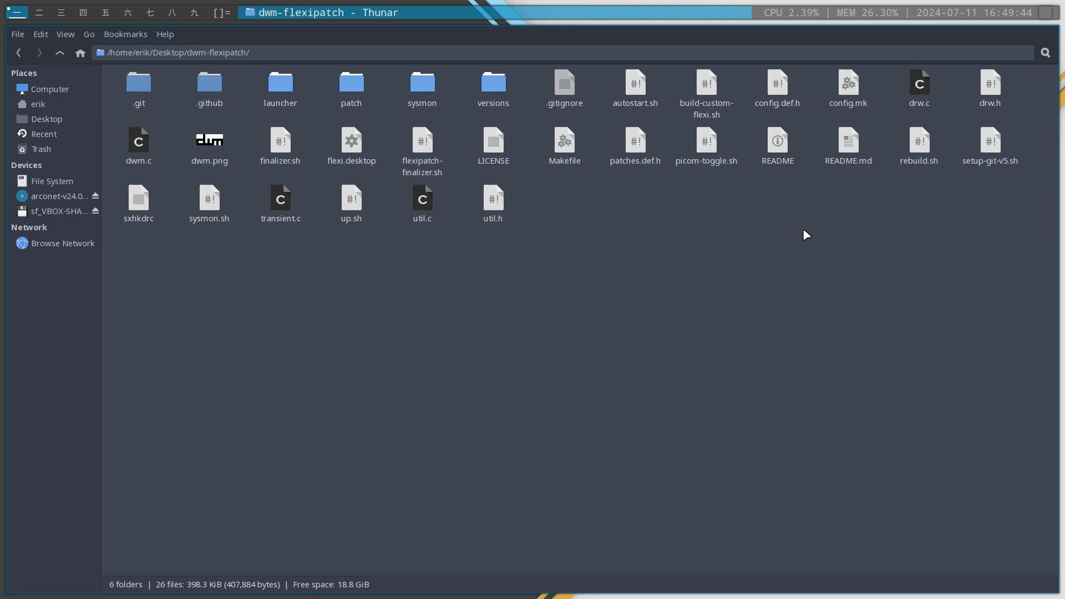
left_click(60, 53)
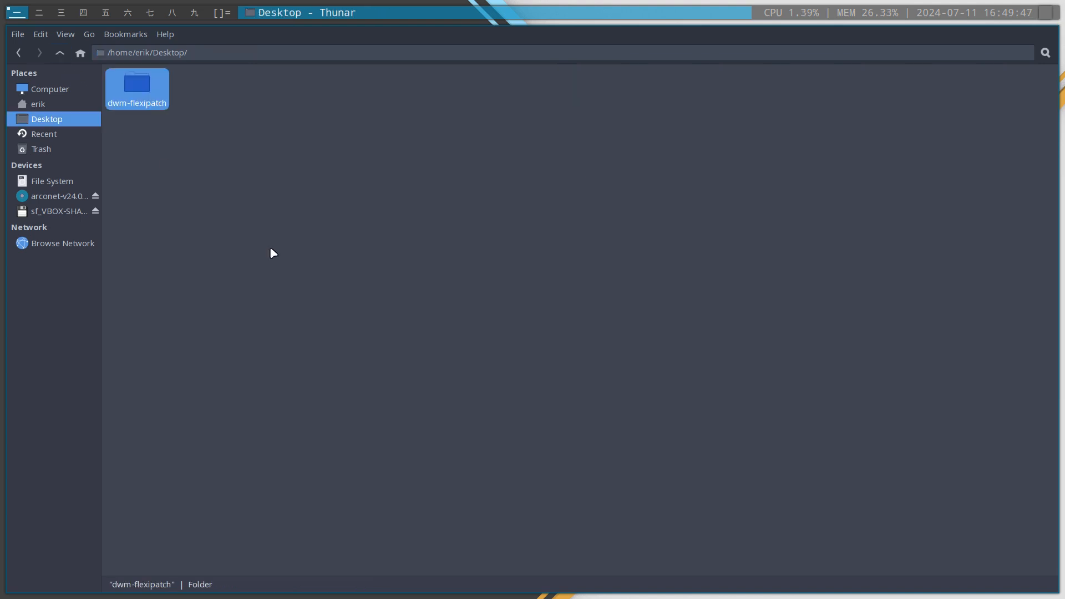
Launch Sublime Text with the subl command and close its open config, build-custom-flexi.sh and autostart.sh files
key("super+p")
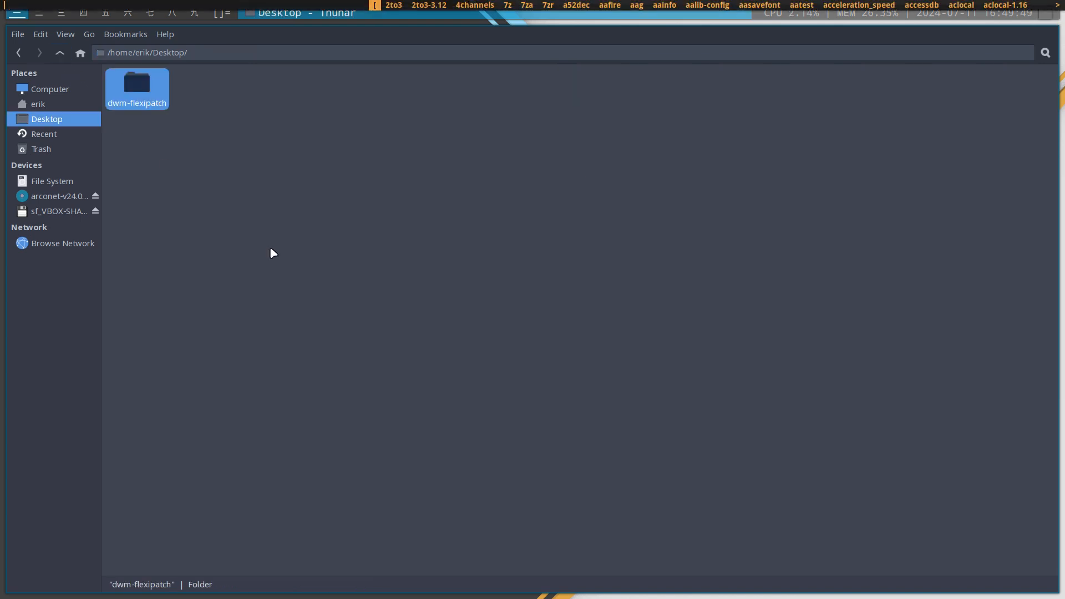
type("subl")
key("Return")
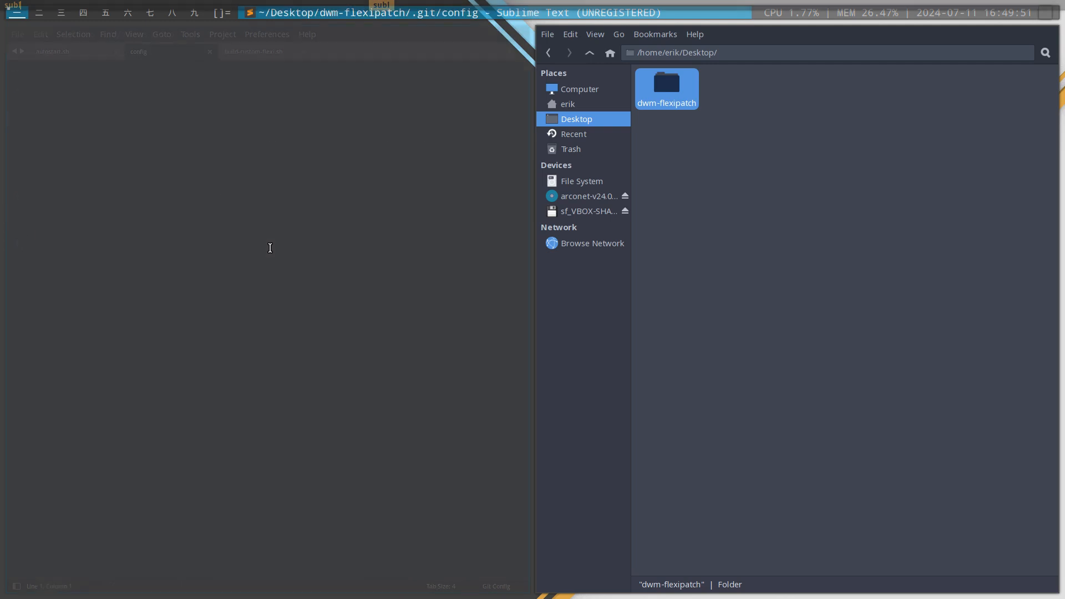
left_click(210, 51)
left_click(210, 51)
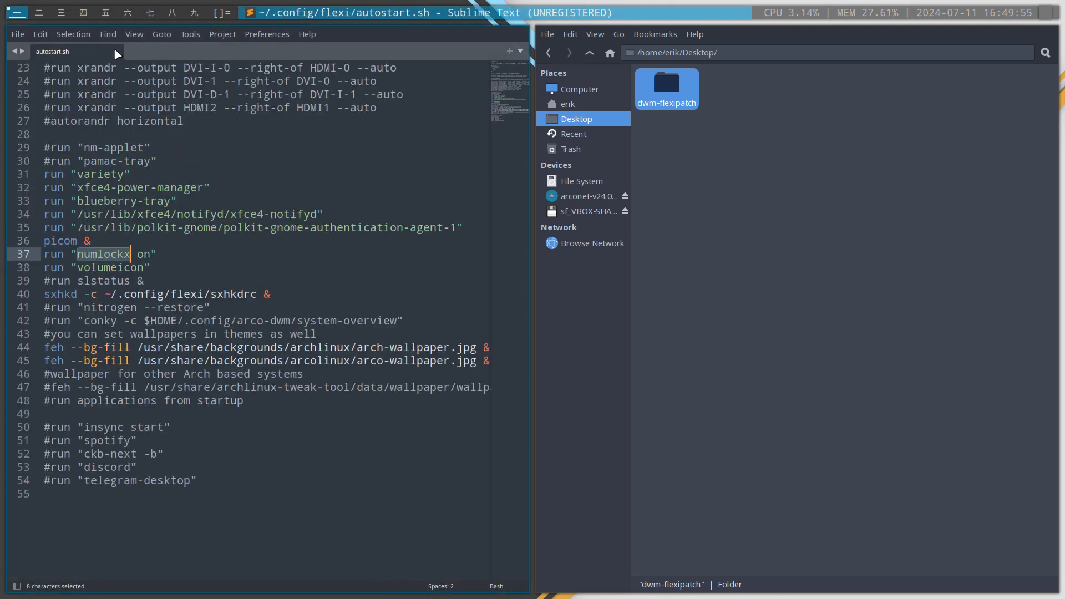
left_click(115, 51)
Add the dwm-flexipatch folder from the Desktop to Sublime Text as a project folder and close the file manager
left_click_drag(667, 89, 159, 138)
left_click_drag(88, 232, 105, 232)
left_click(738, 326)
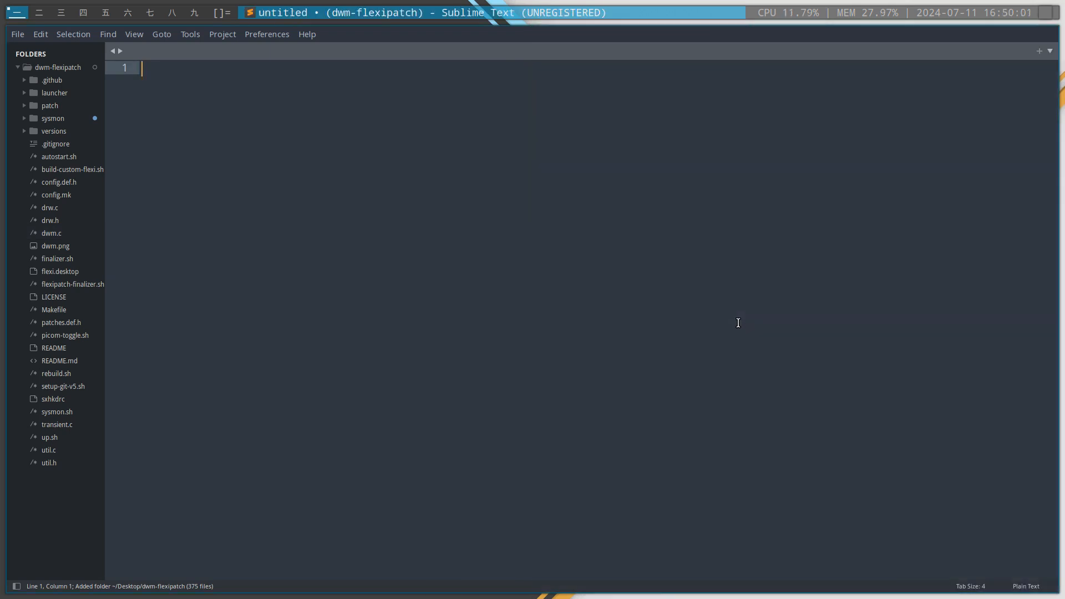
Open the project's autostart.sh and comment out the sysmon --format command on line 12 with #
left_click(69, 158)
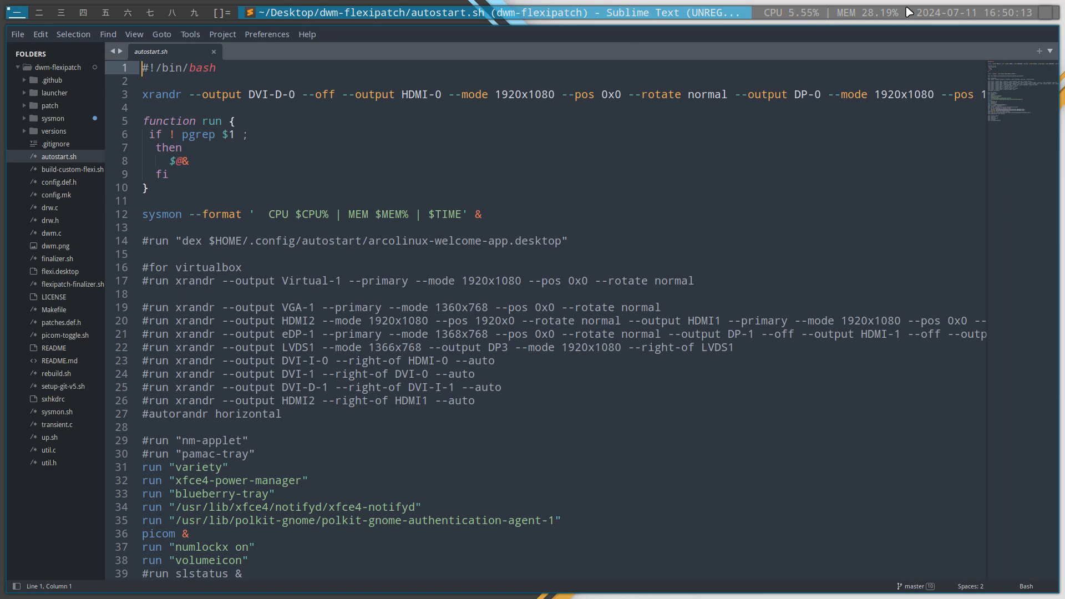
left_click(142, 216)
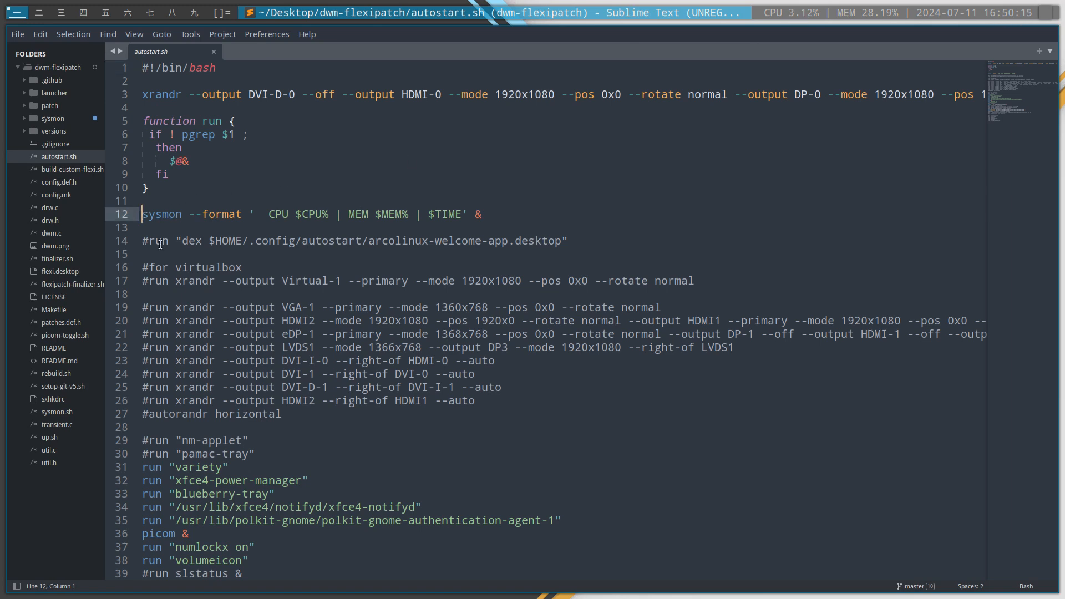
type("#")
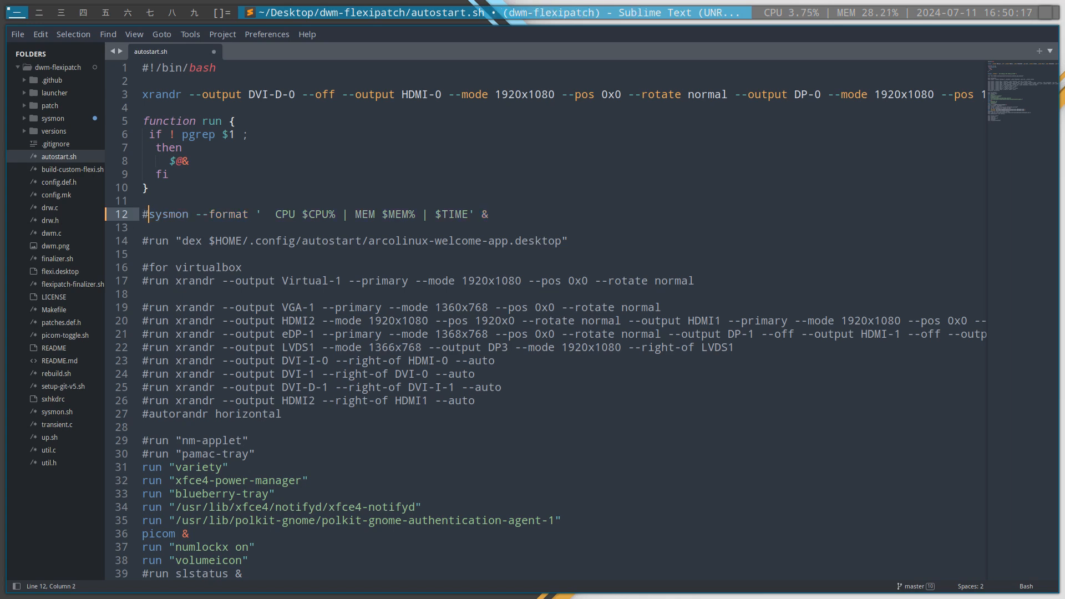
Save autostart.sh and look through its startup entries down to the picom line
key("ctrl+s")
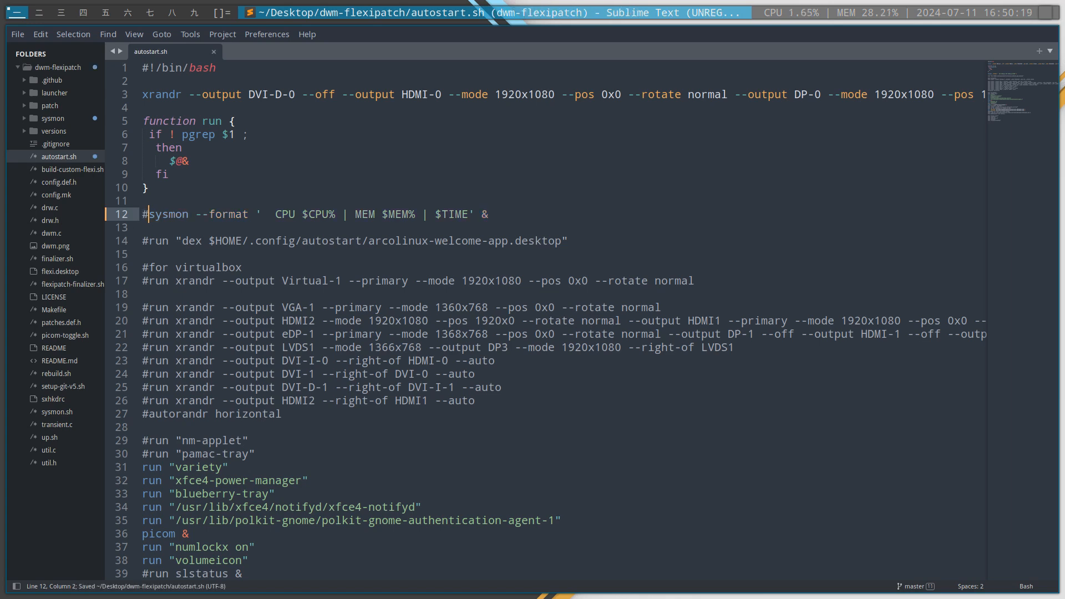
scroll(213, 173, "down", 2)
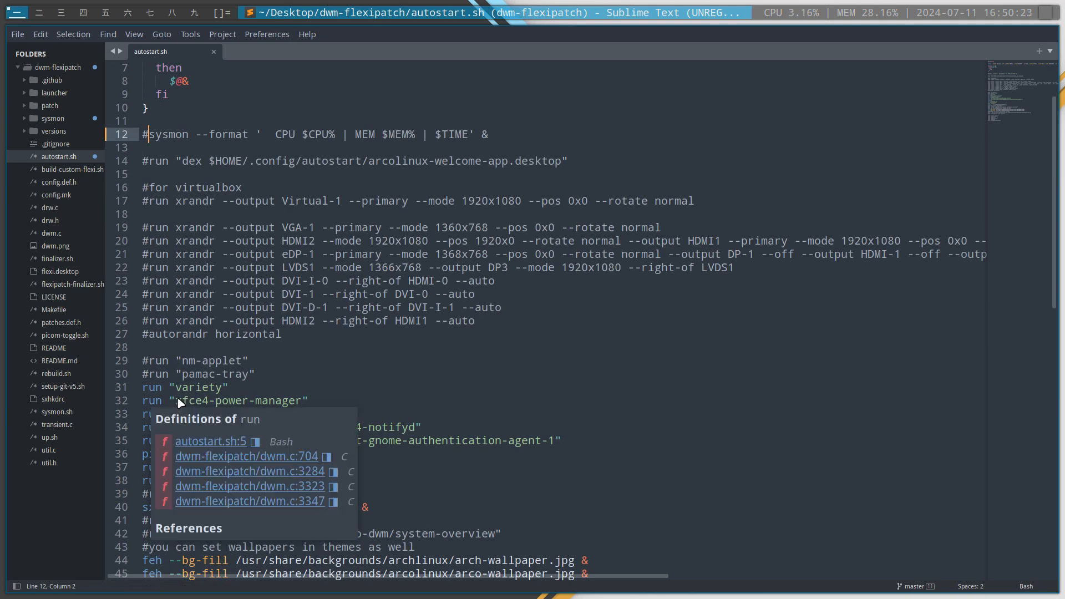
scroll(163, 180, "up", 2)
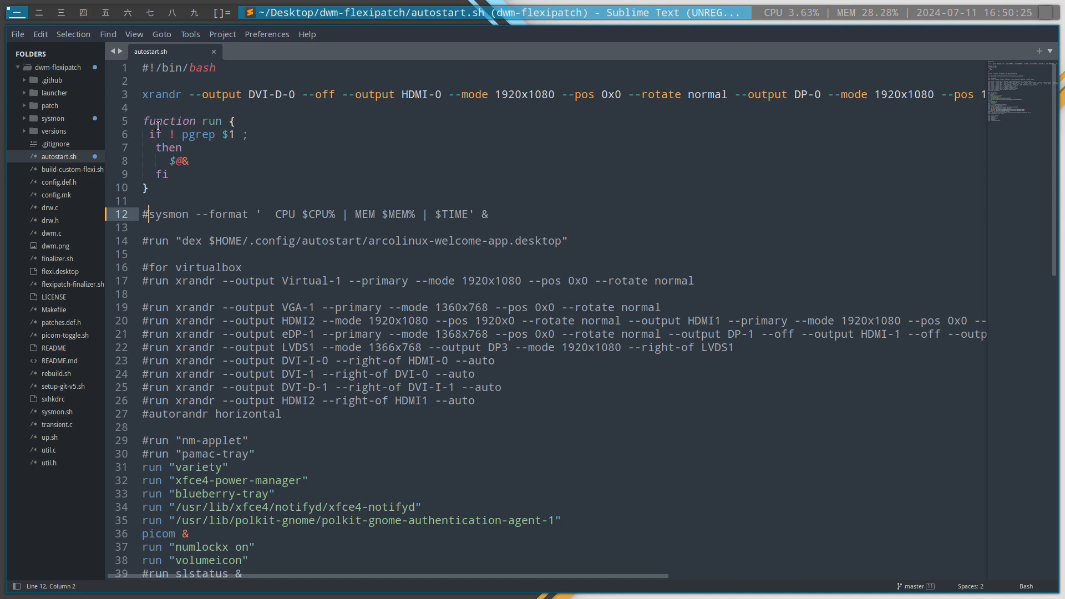
scroll(239, 355, "down", 1)
scroll(240, 355, "down", 2)
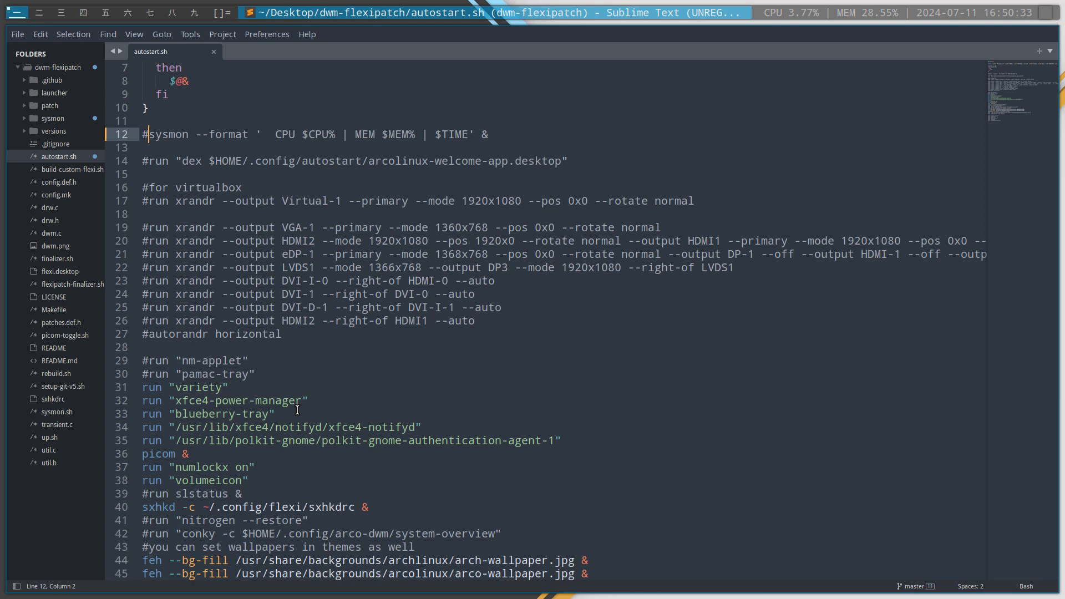
scroll(166, 428, "down", 1)
left_click(161, 413)
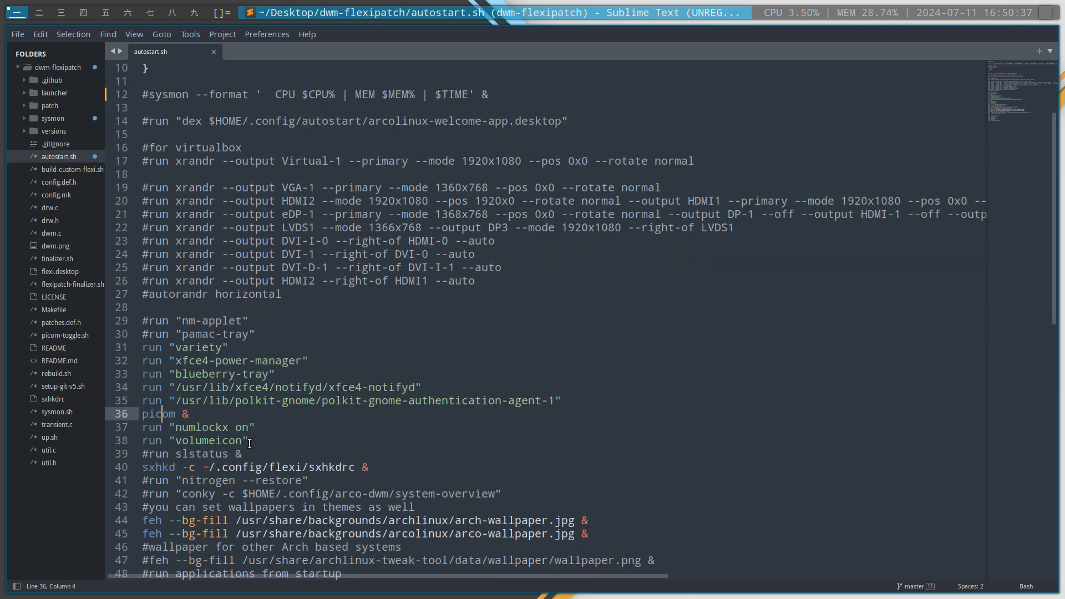
Open a terminal beside the editor and examine the sxhkd command with its ~/.config/flexi/sxhkdrc path on line 40 of autostart.sh
key("super+Return")
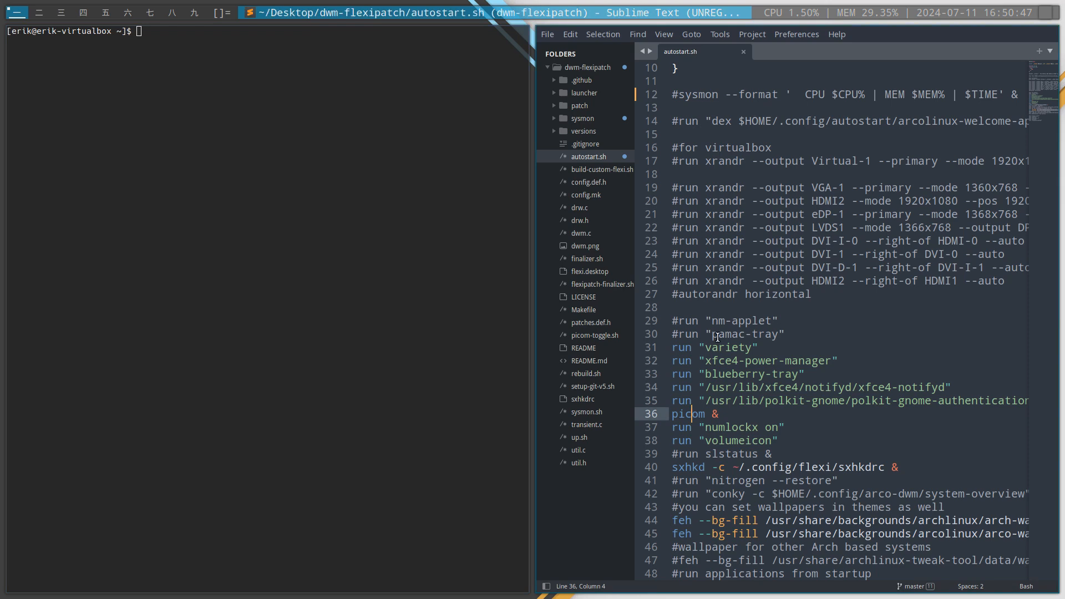
scroll(717, 337, "down", 2)
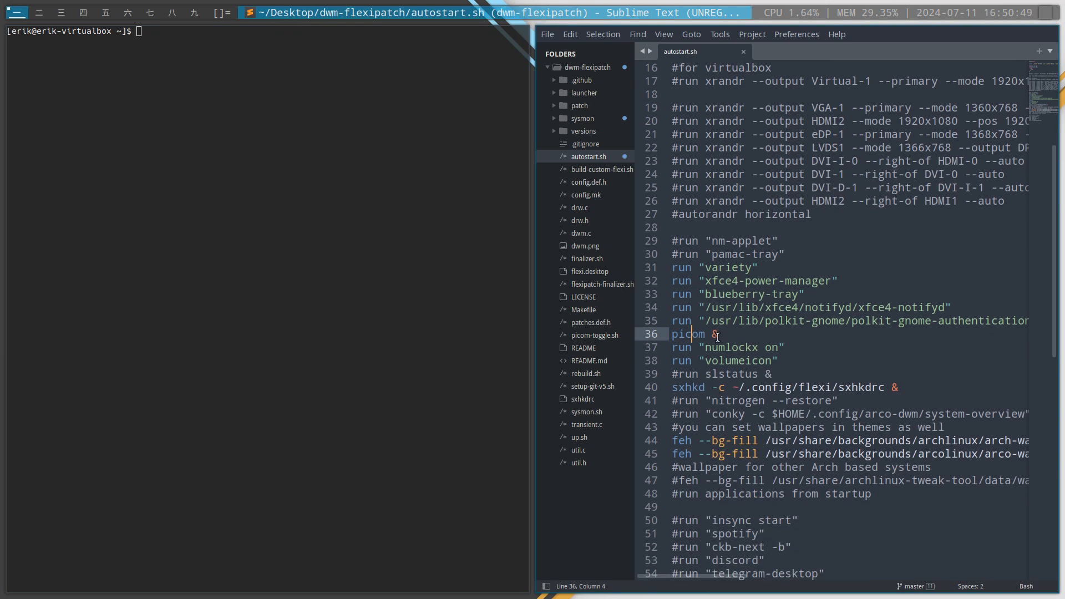
scroll(717, 337, "down", 1)
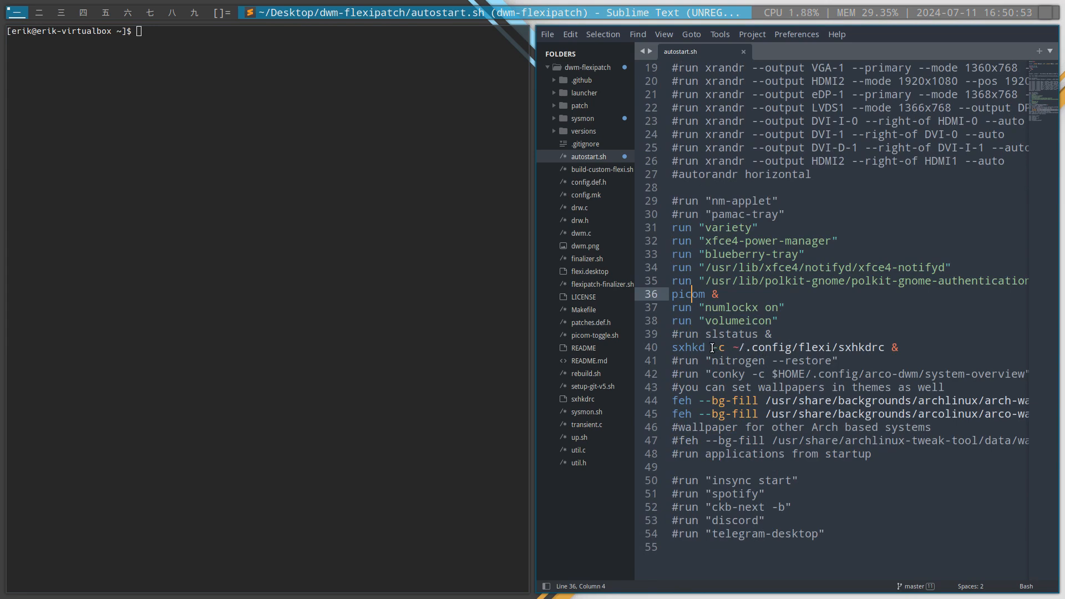
left_click_drag(712, 347, 864, 347)
double_click(825, 347)
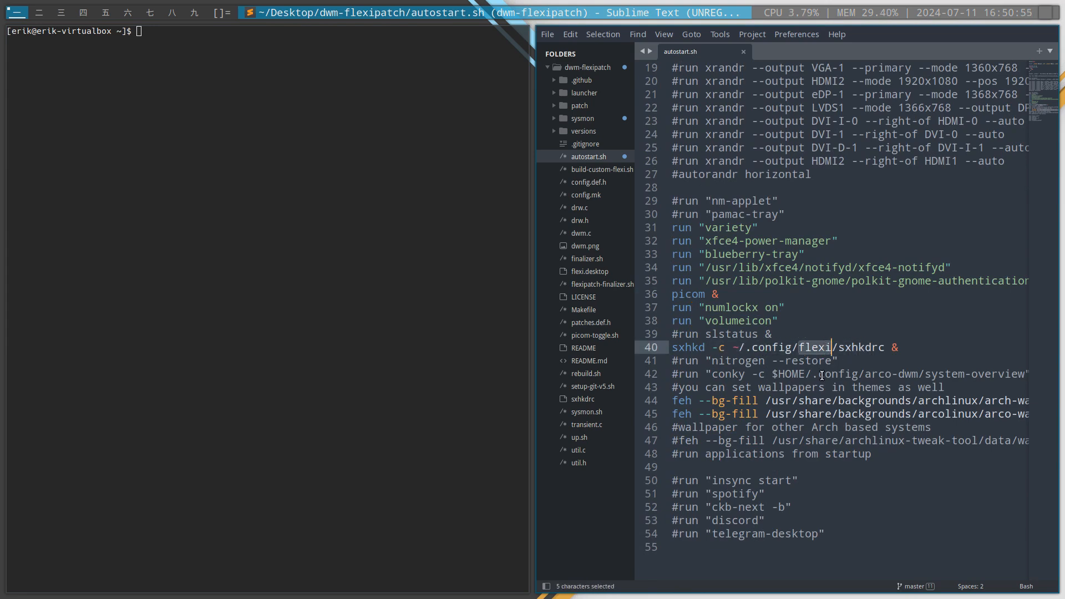
double_click(861, 348)
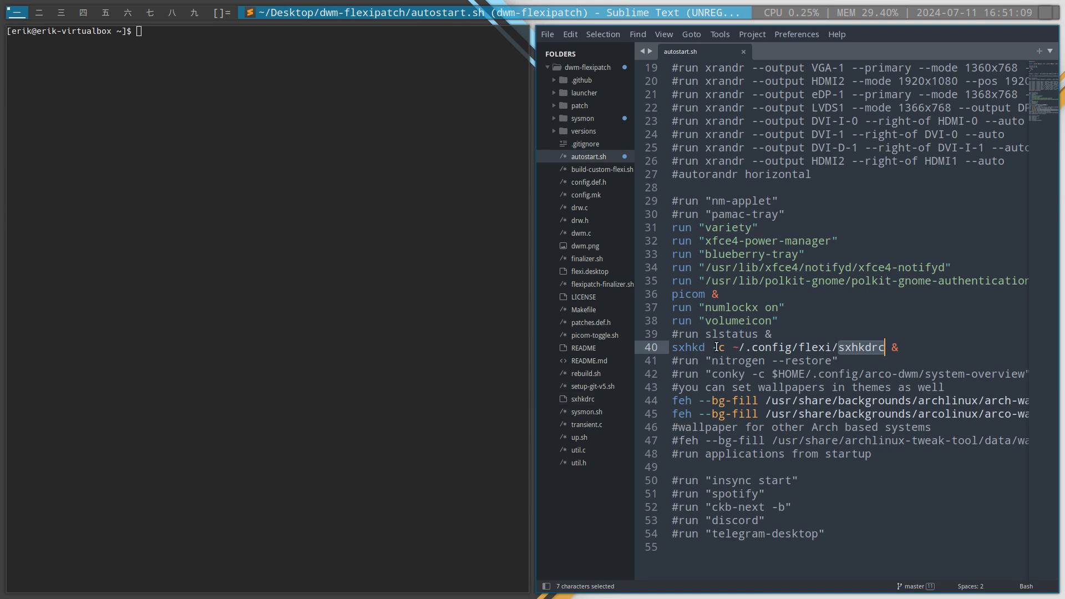
left_click_drag(719, 347, 784, 347)
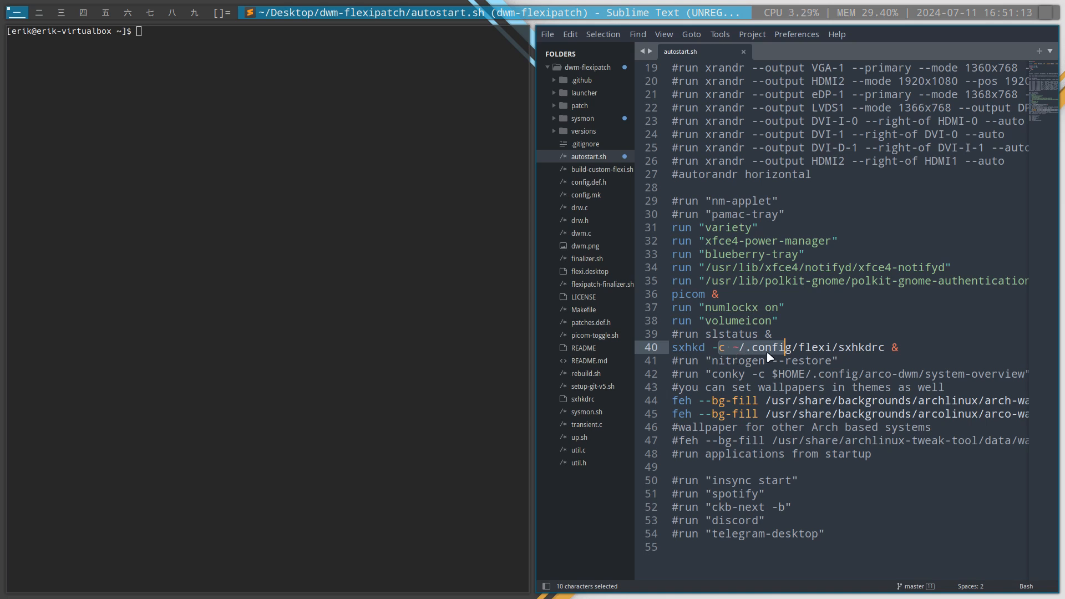
left_click(766, 349)
left_click(850, 347)
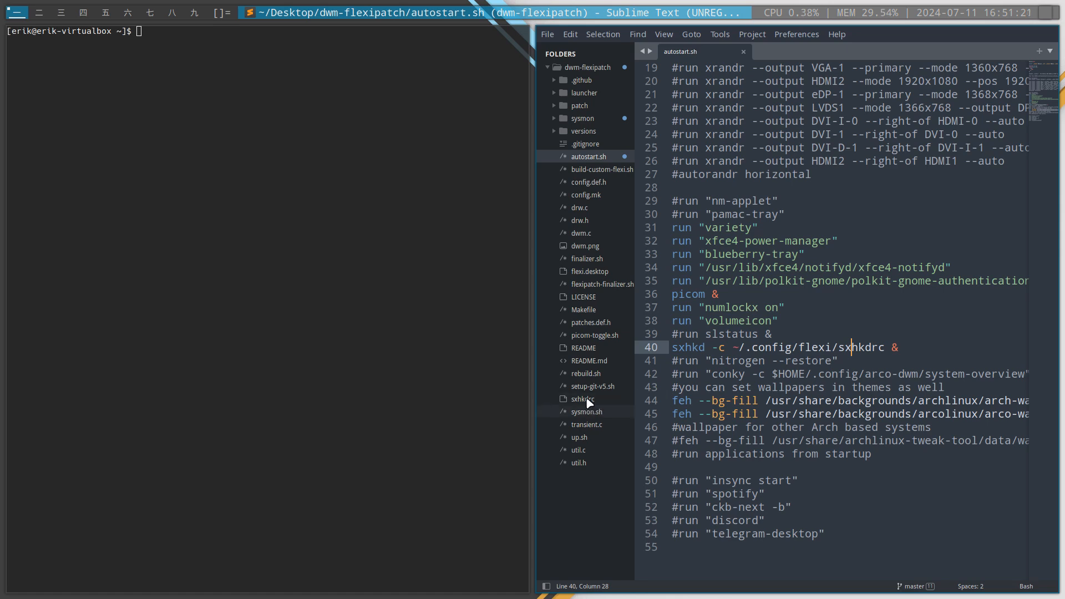
Examine the line in build-custom-flexi.sh that copies sxhkdrc to ~/.config/flexi, and close the script
left_click(600, 169)
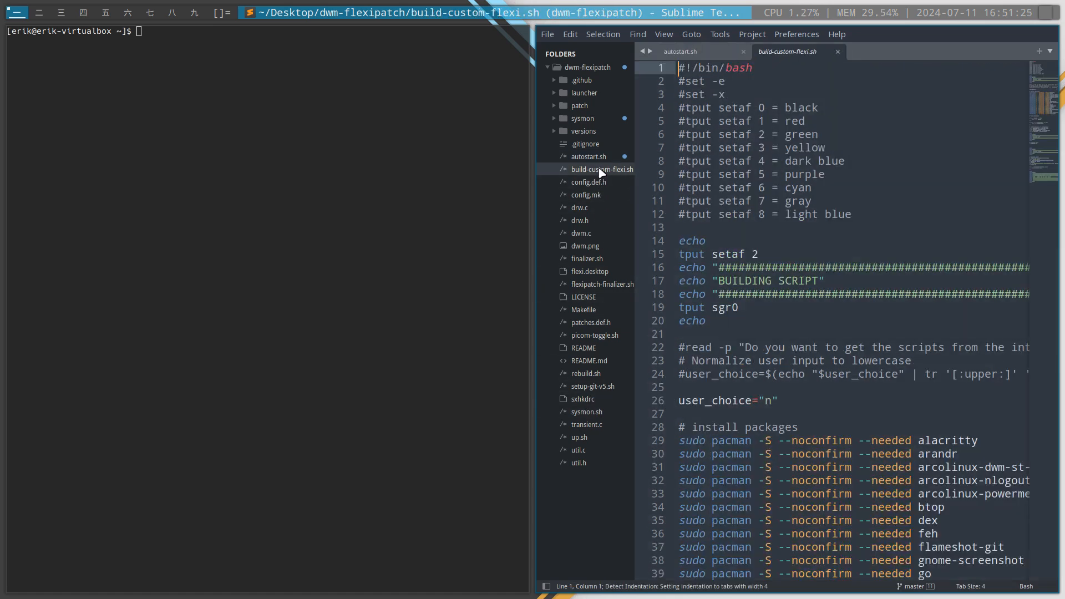
scroll(824, 226, "down", 14)
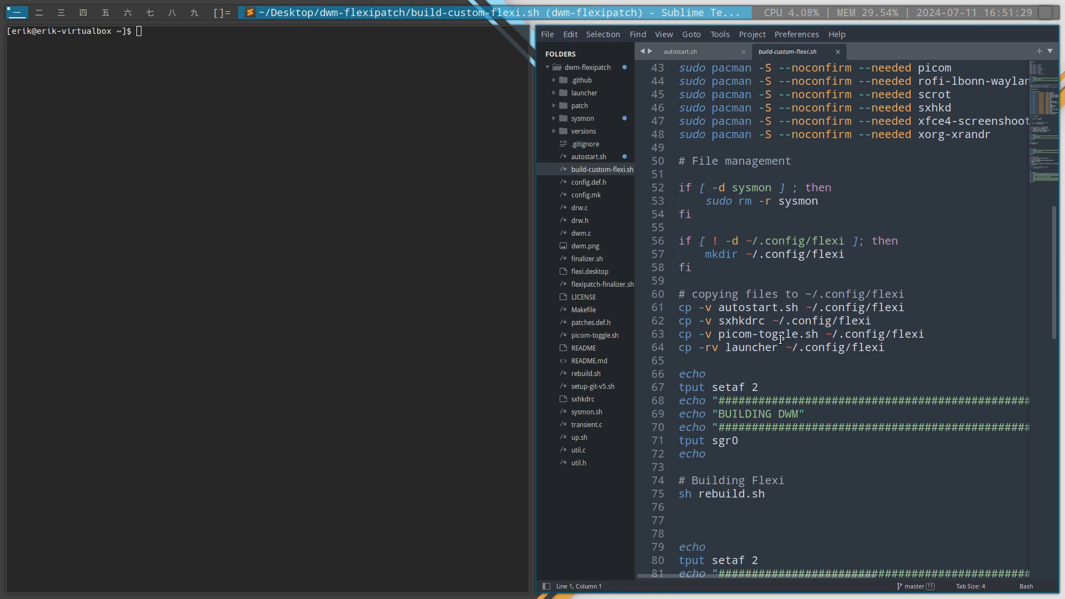
left_click_drag(718, 320, 871, 321)
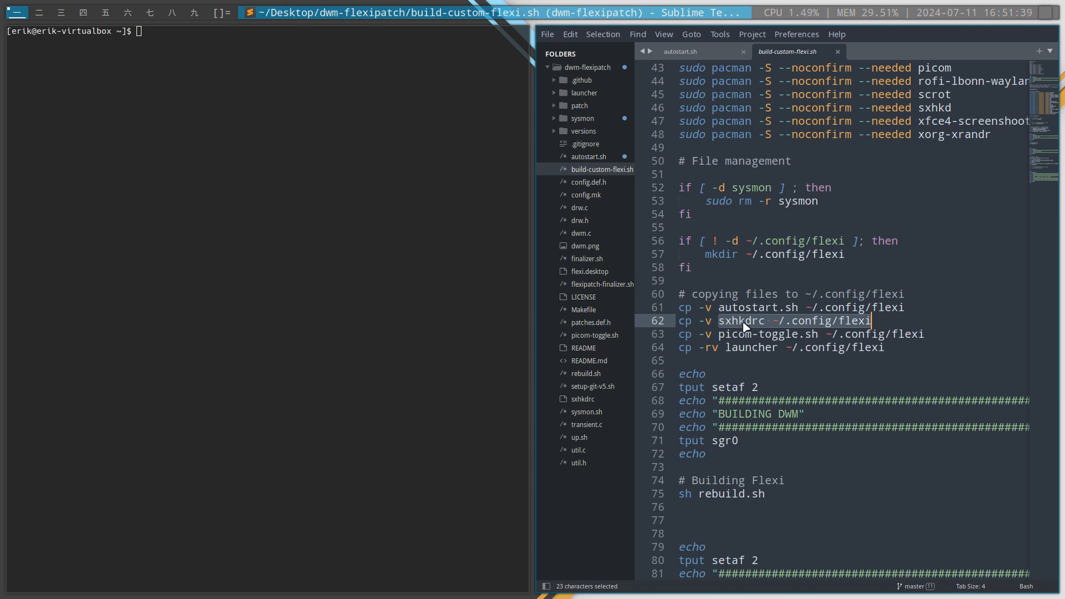
mouse_move(856, 324)
key("ctrl+w")
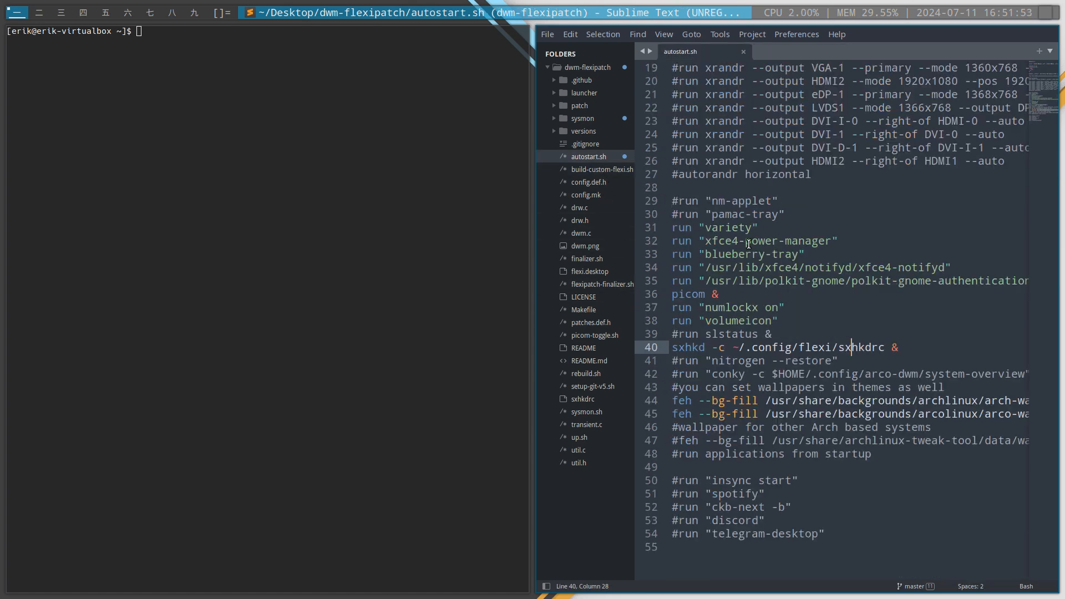
Preview build-custom-flexi.sh and config.def.h, and read the make commands in rebuild.sh
left_click(602, 170)
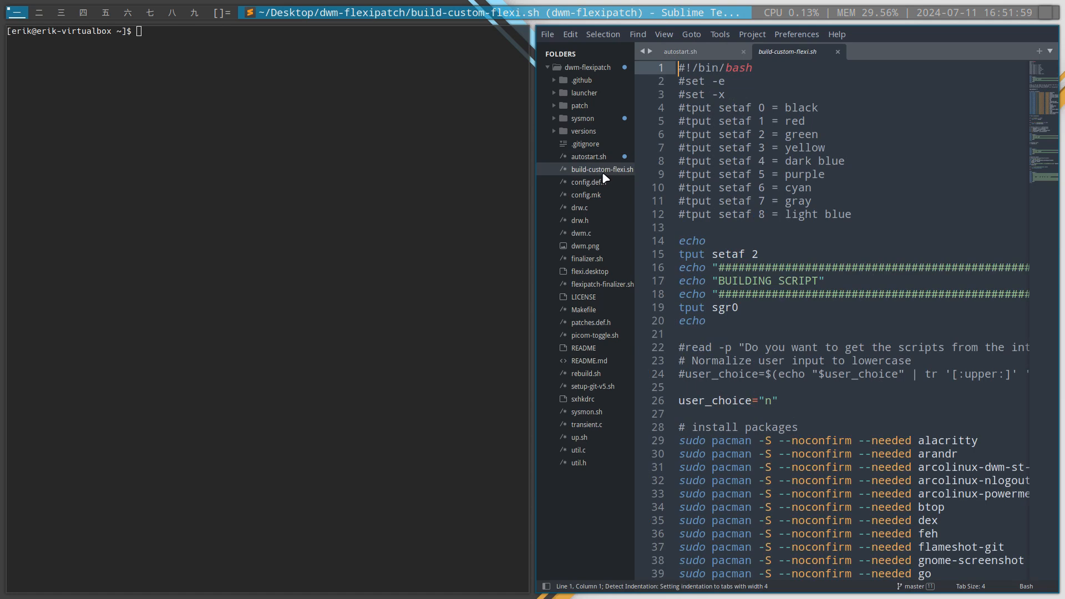
left_click(603, 183)
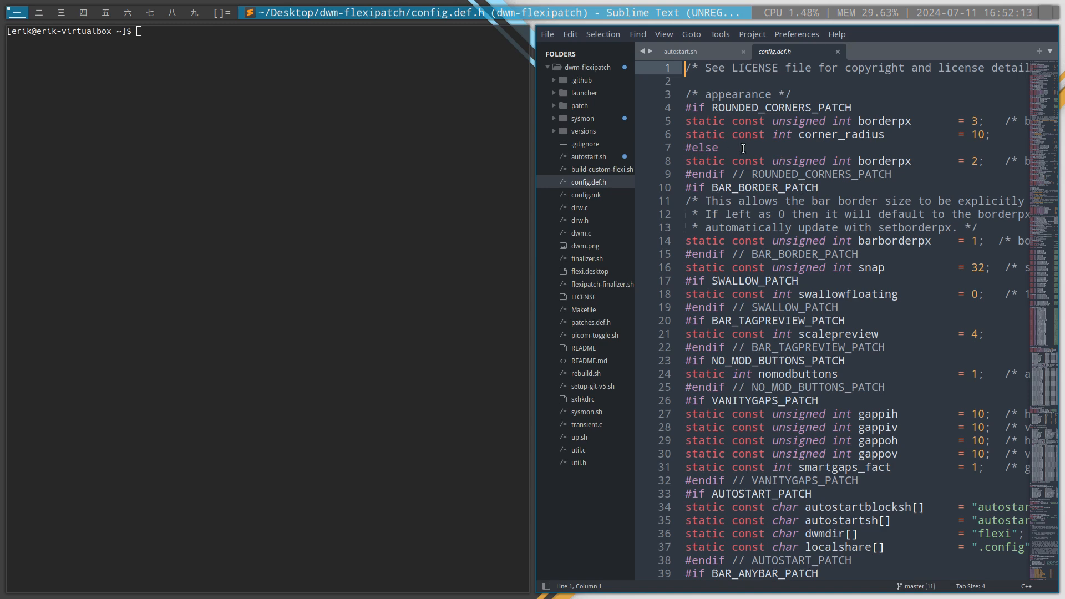
left_click(598, 375)
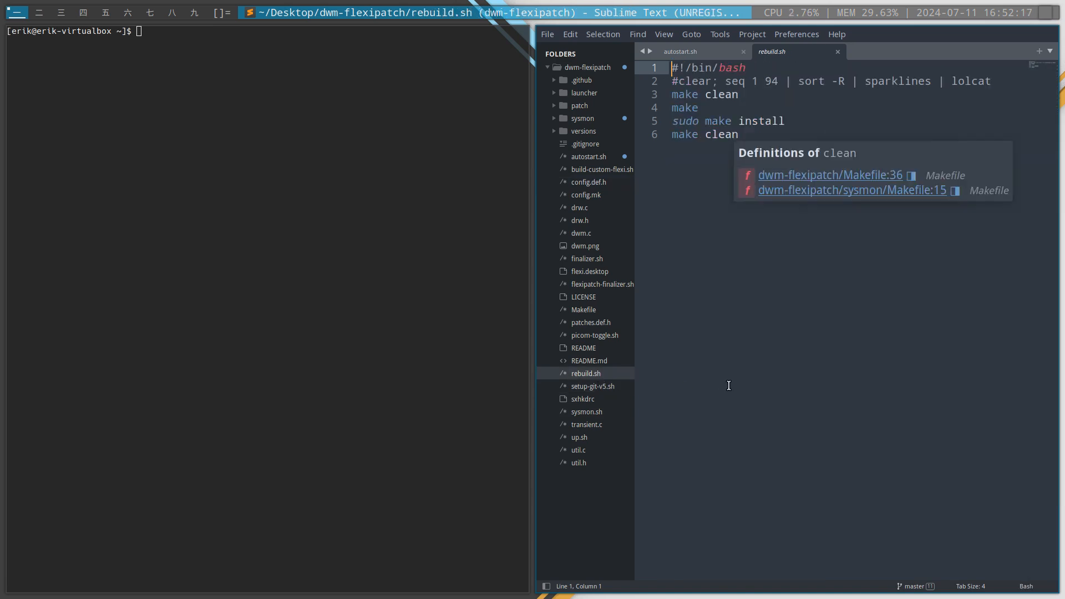
left_click(729, 385)
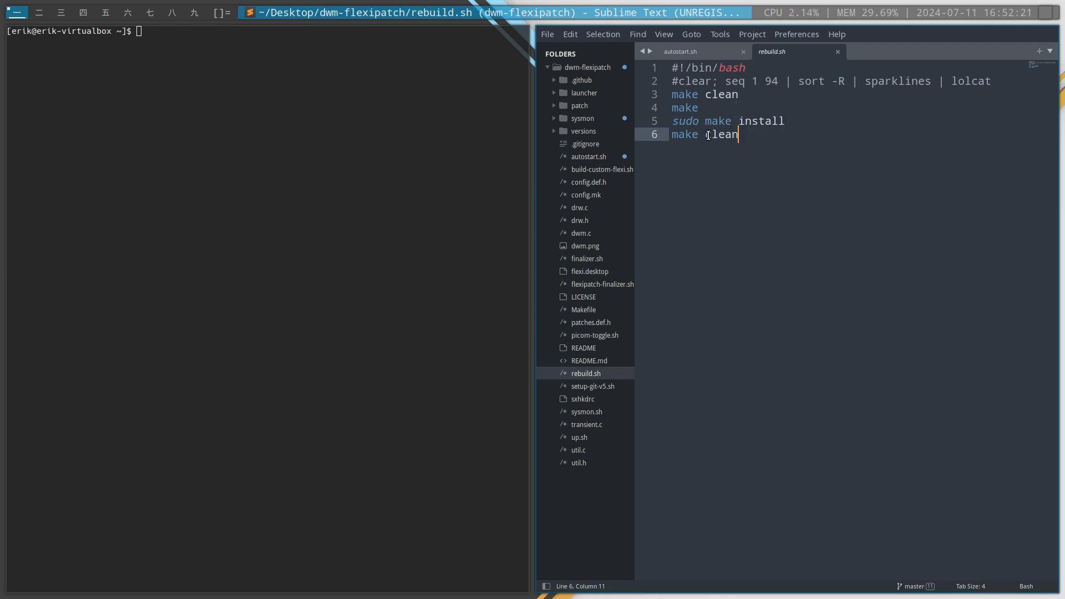
mouse_move(737, 137)
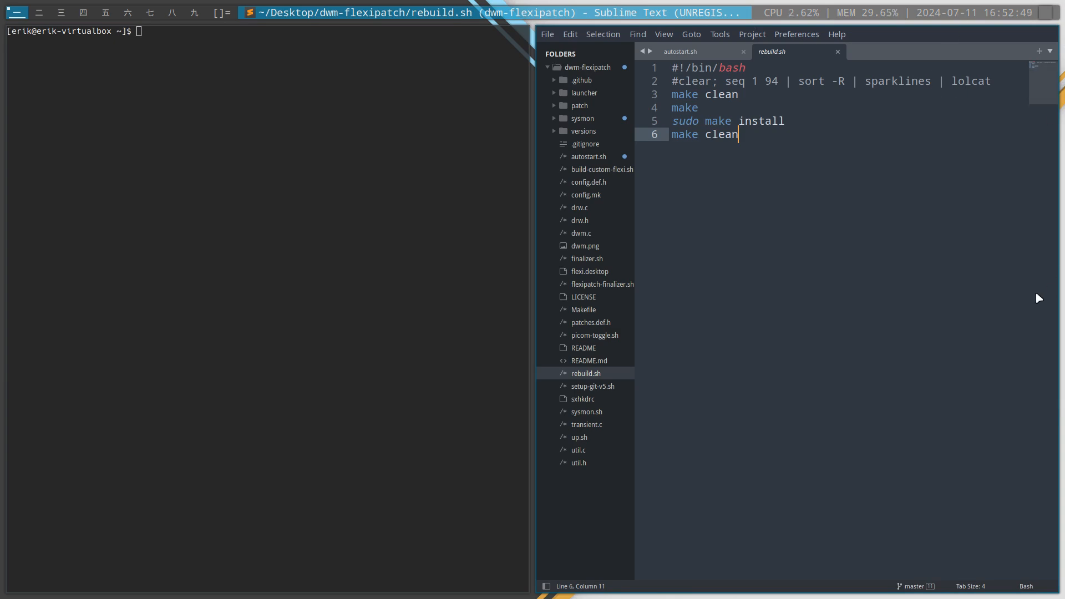
Open Firefox on the second workspace and return to the first workspace
left_click(40, 12)
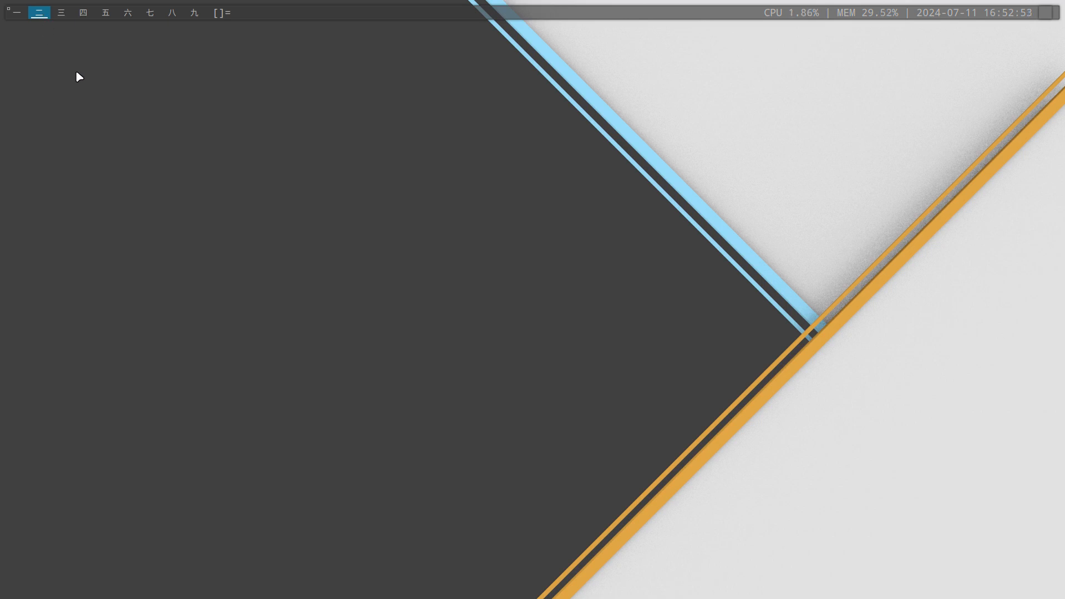
key("super+w")
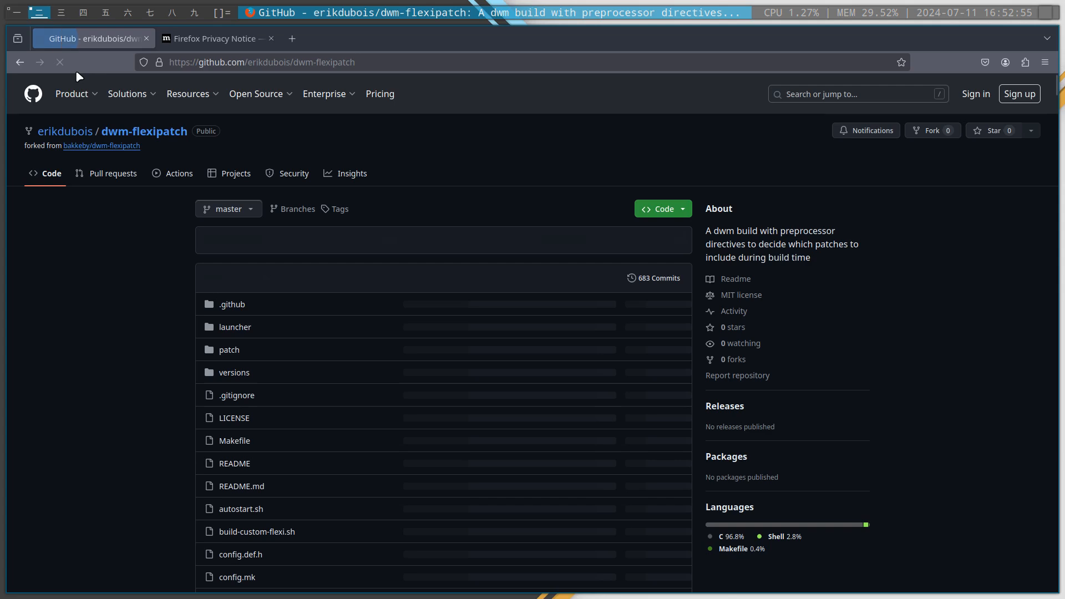
mouse_move(15, 13)
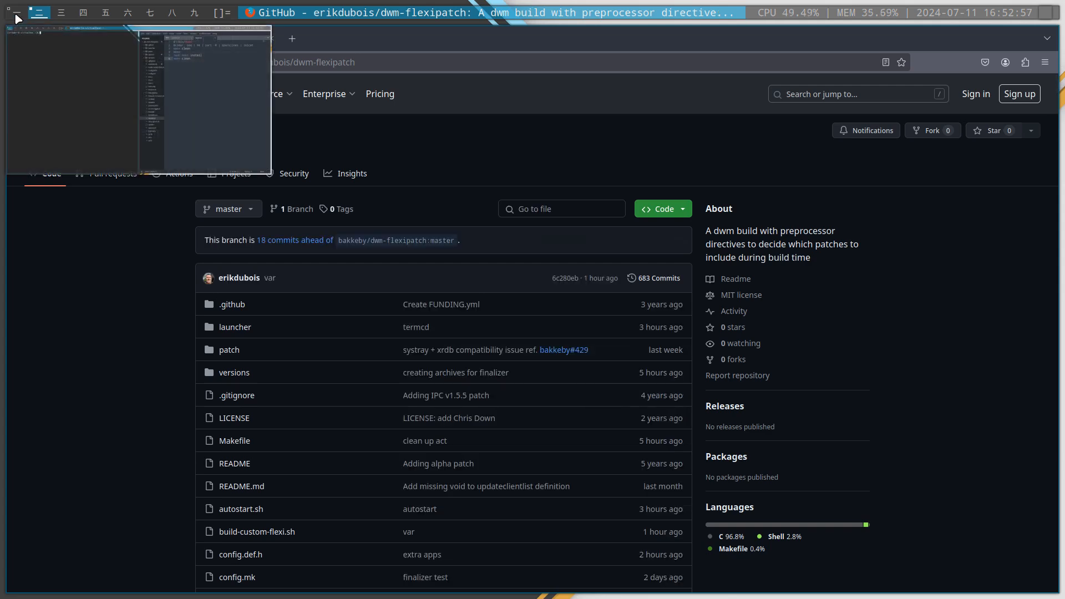
left_click(15, 15)
mouse_move(39, 15)
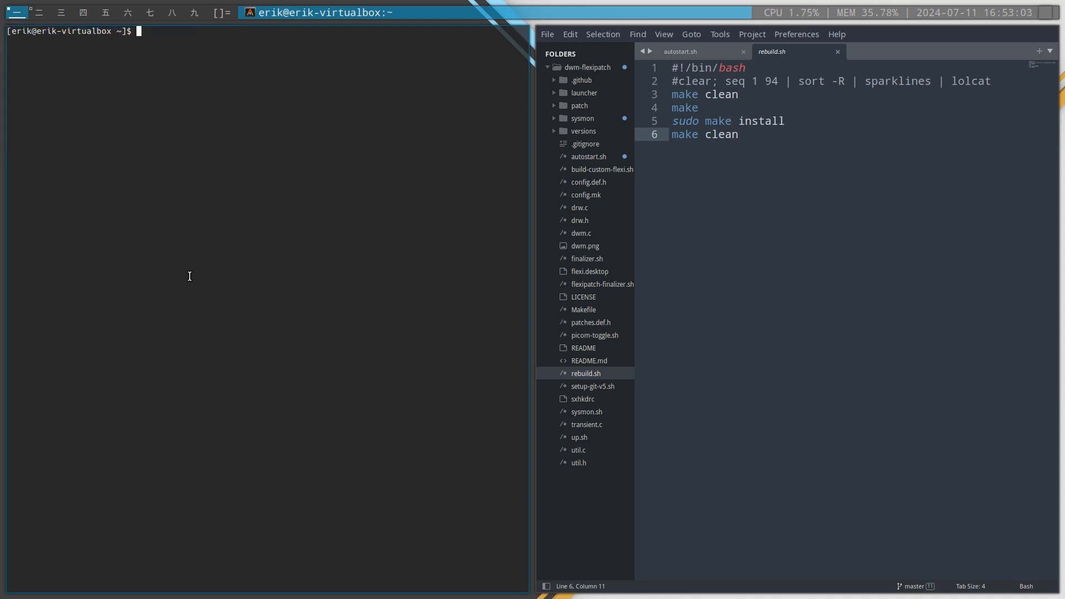
Close the terminal and widen Sublime Text's project sidebar so the full file names fit
key("super+q")
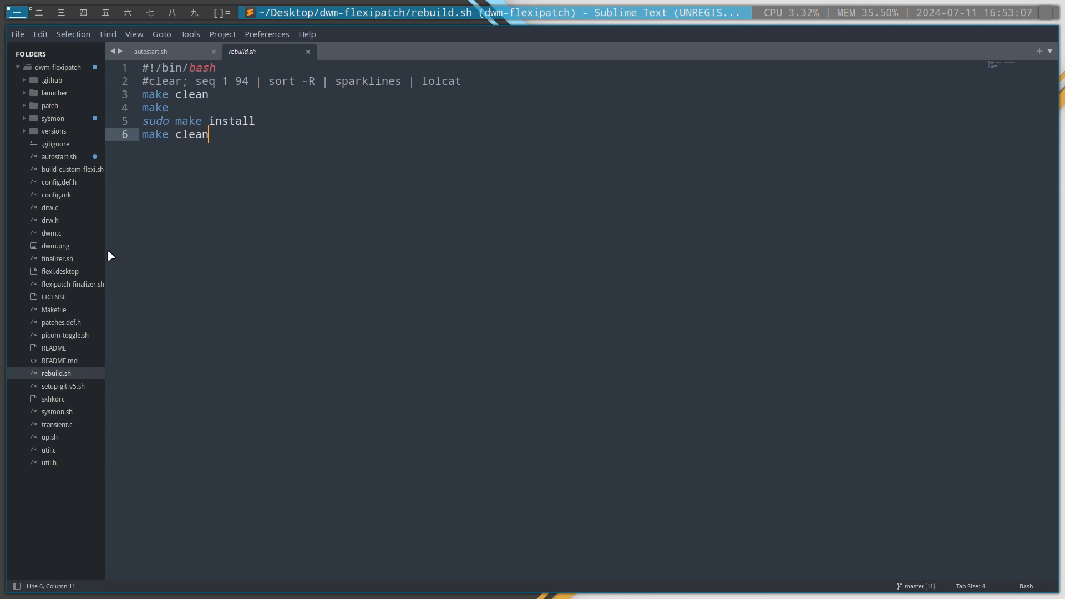
left_click_drag(105, 250, 144, 251)
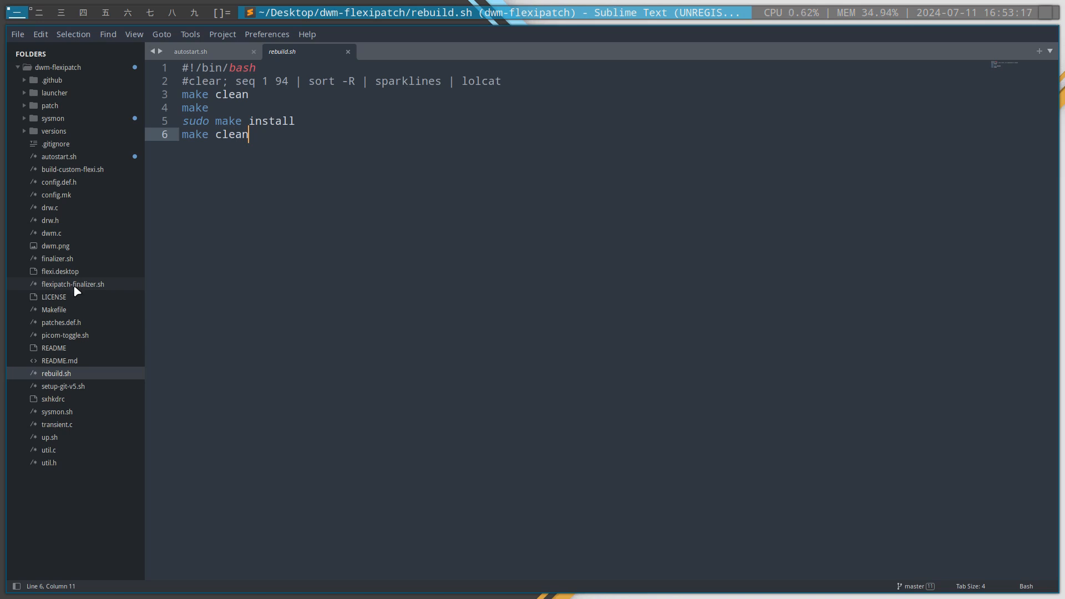
Read through build-custom-flexi.sh: the package installs, the copying of files to ~/.config/flexi, and the DWM and sysmon build sections
left_click(77, 172)
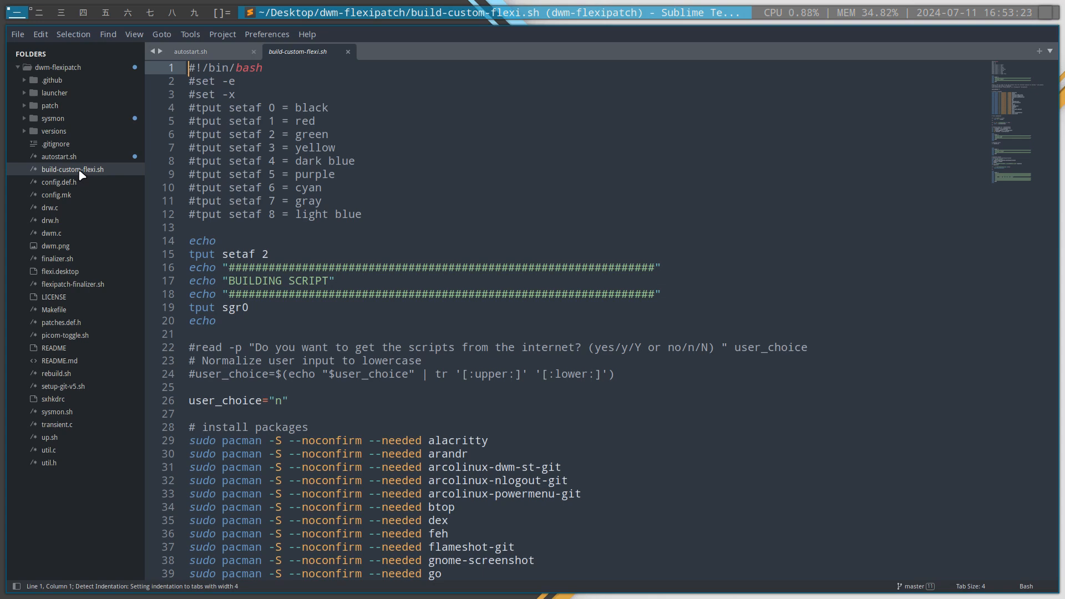
scroll(273, 181, "down", 6)
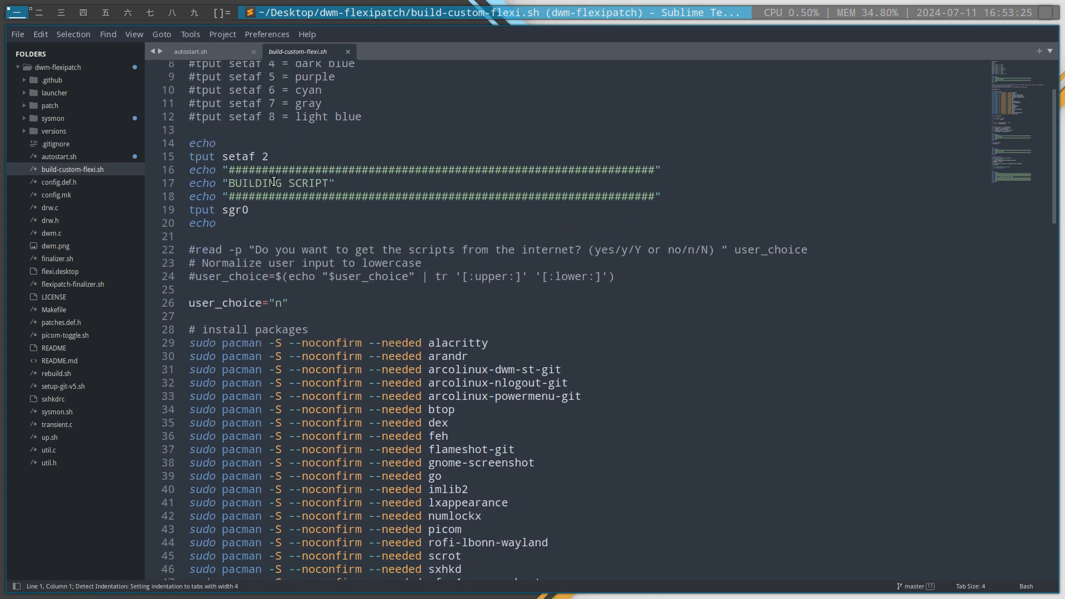
scroll(273, 182, "down", 6)
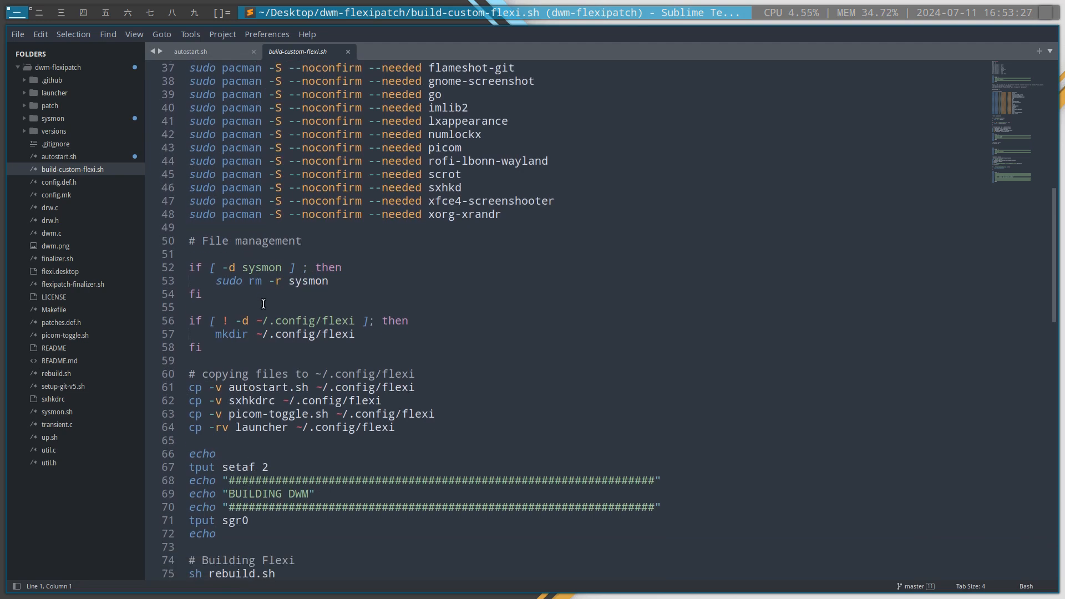
left_click(377, 338)
left_click_drag(416, 426, 216, 374)
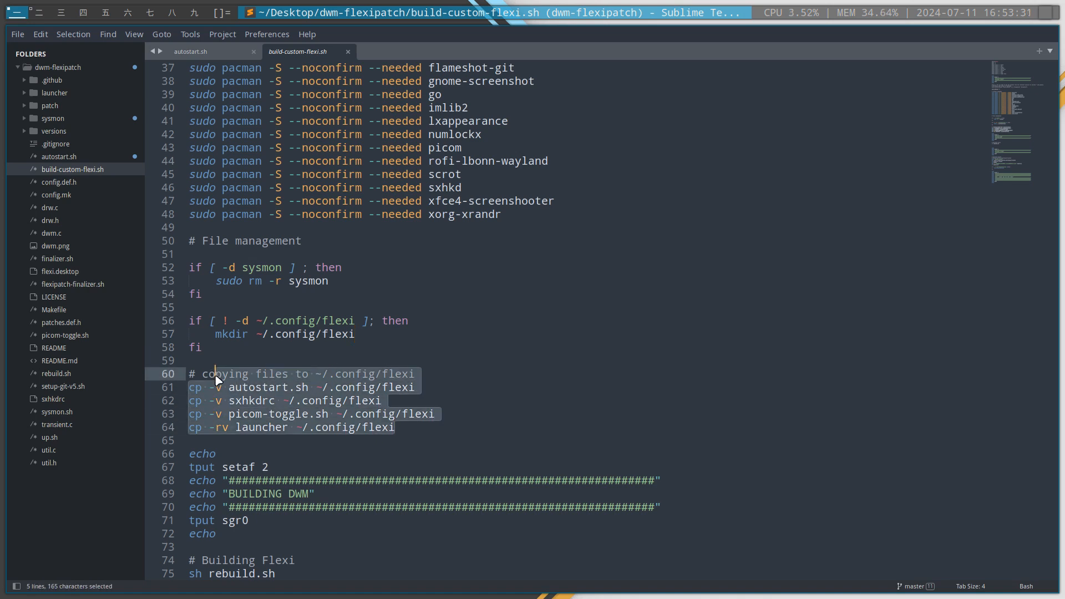
scroll(357, 345, "down", 1)
scroll(357, 340, "down", 10)
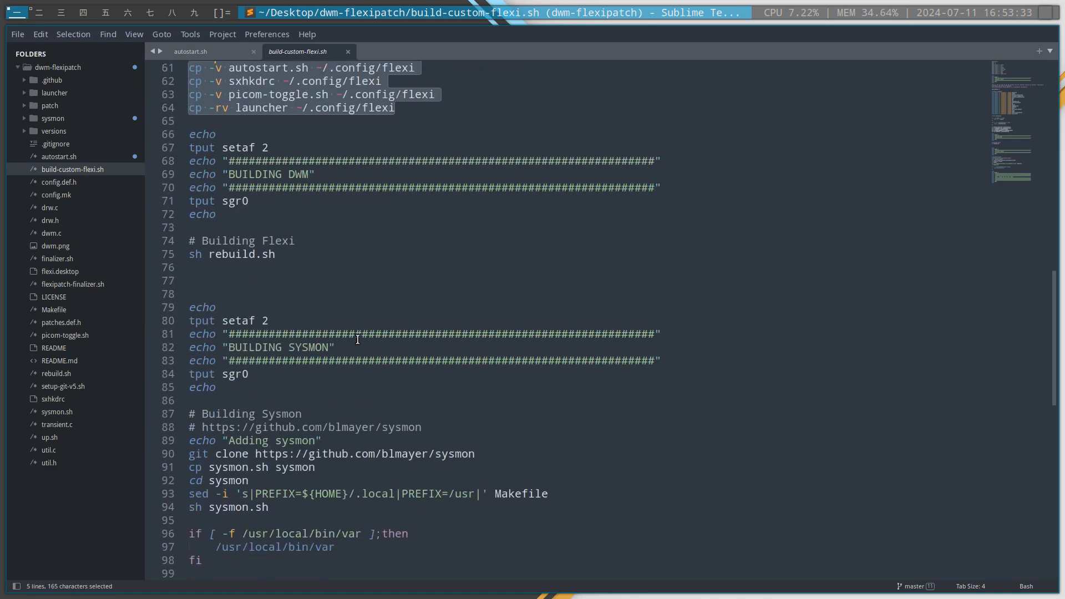
scroll(358, 340, "down", 2)
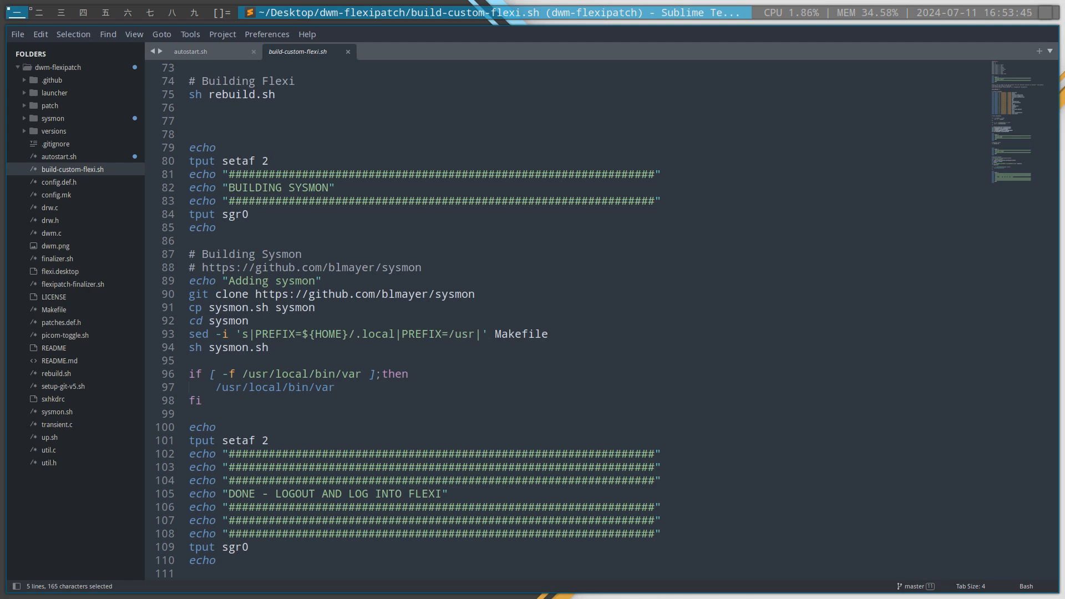
Check the running processes in the Task Manager and close it
key("ctrl+shift+Escape")
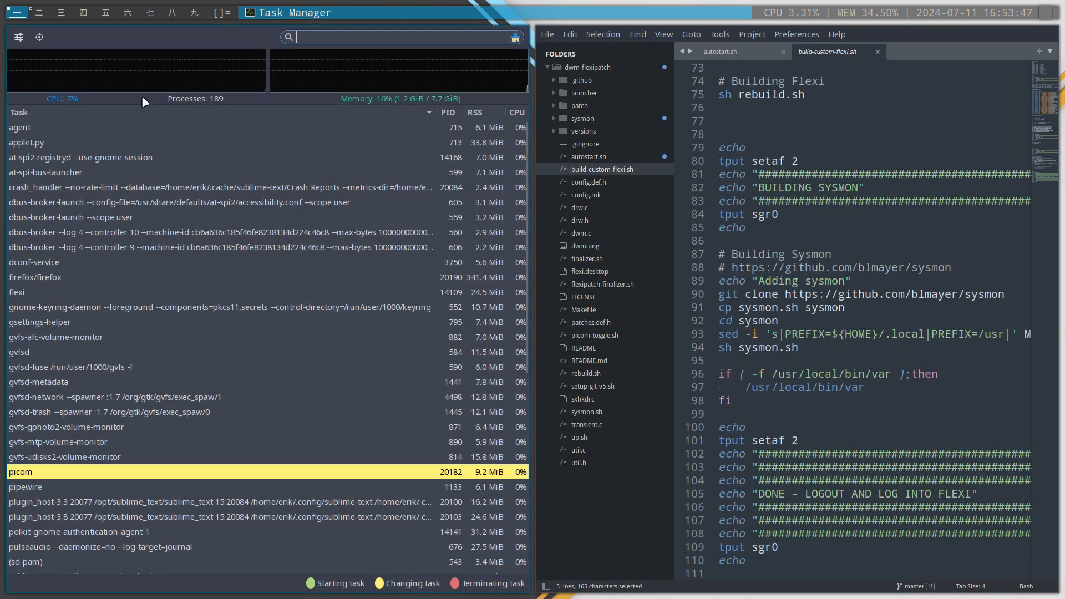
key("super+q")
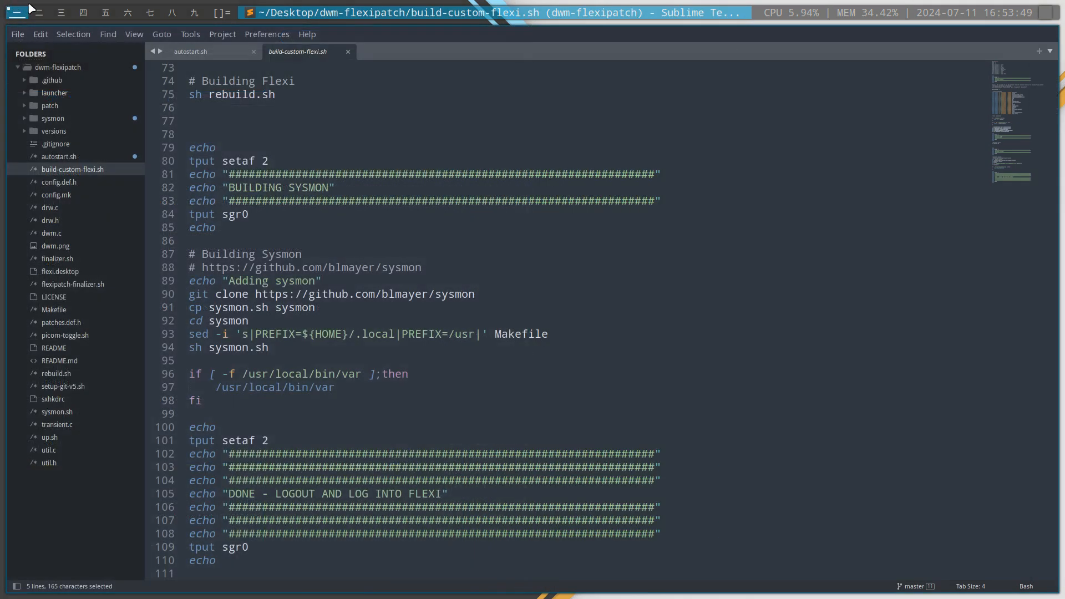
Open the btop system monitor on the third workspace, run sensors in a terminal, and close both windows
left_click(62, 13)
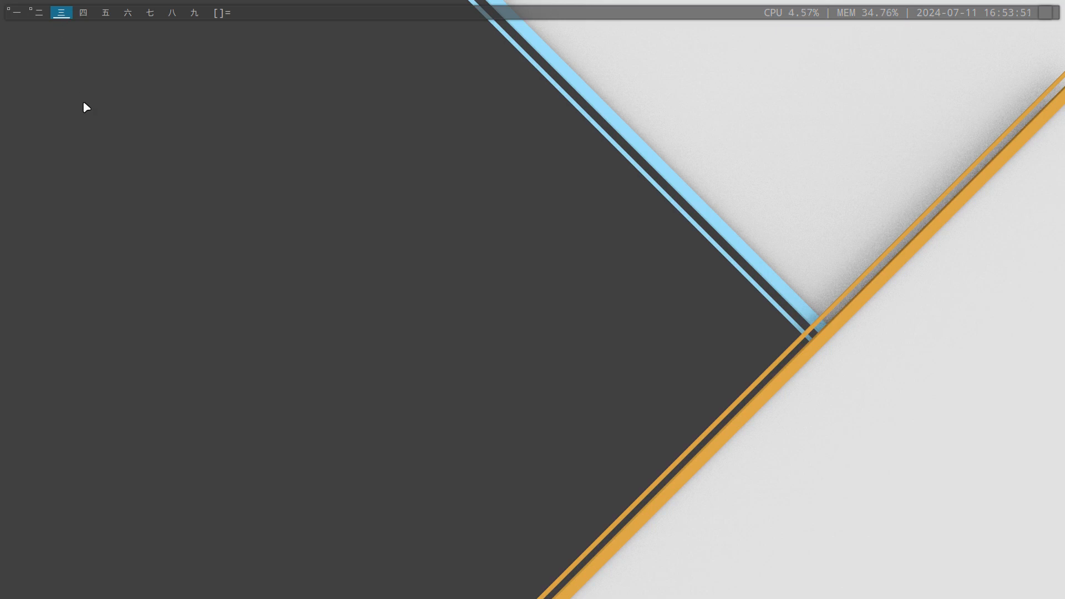
key("ctrl+shift+Escape")
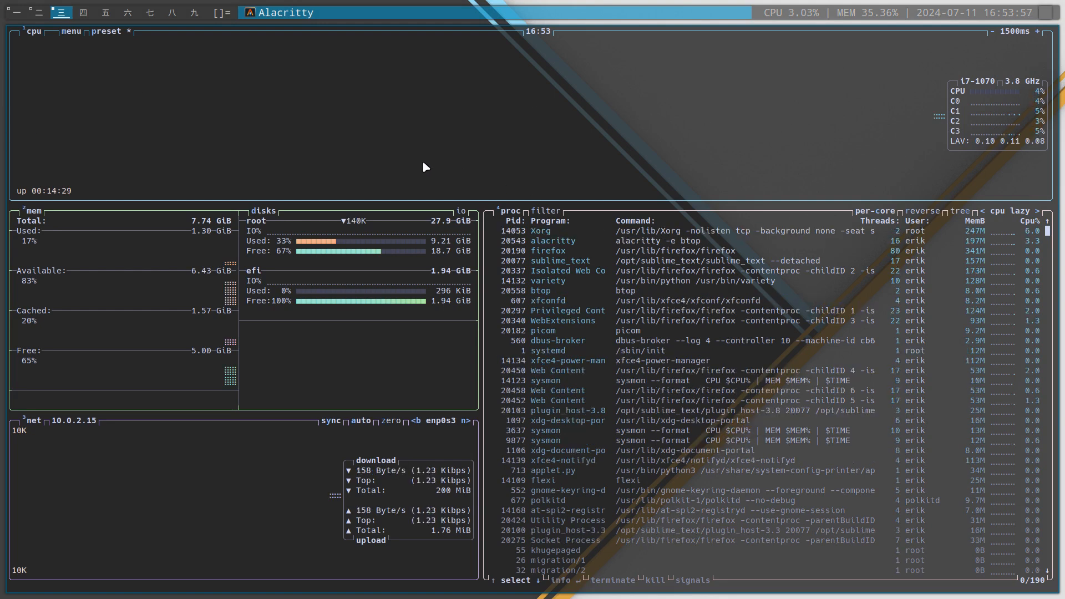
key("super+Return")
type("sensor")
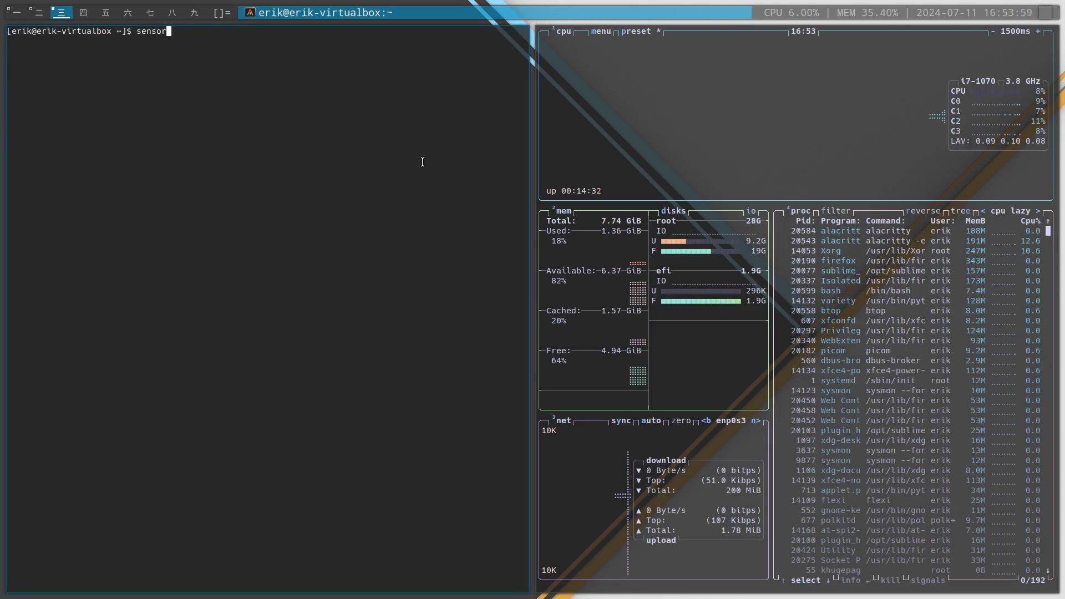
type("s")
key("Return")
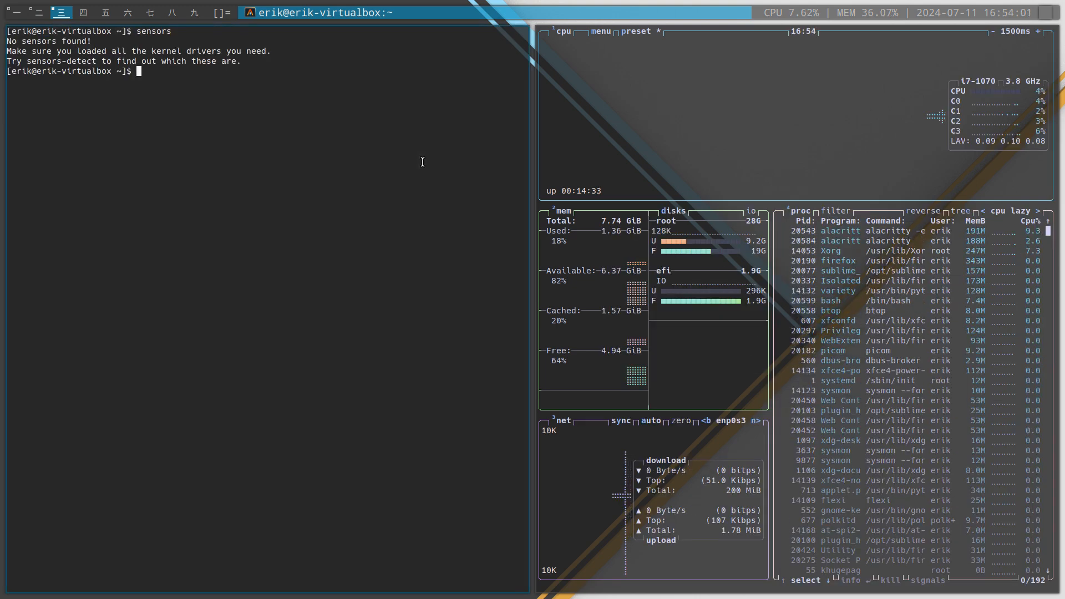
key("super+q")
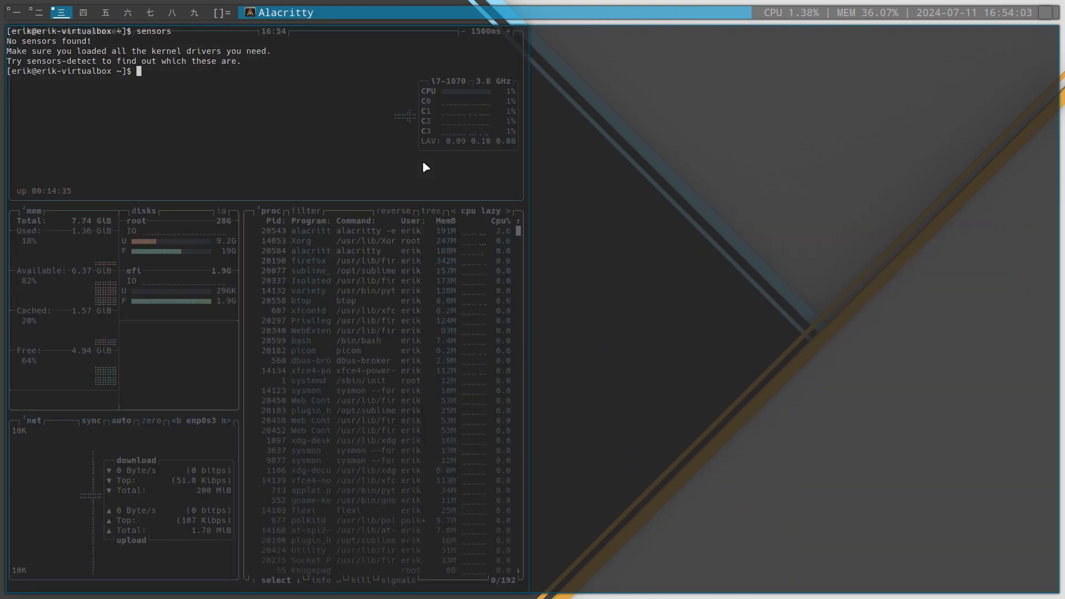
key("super+q")
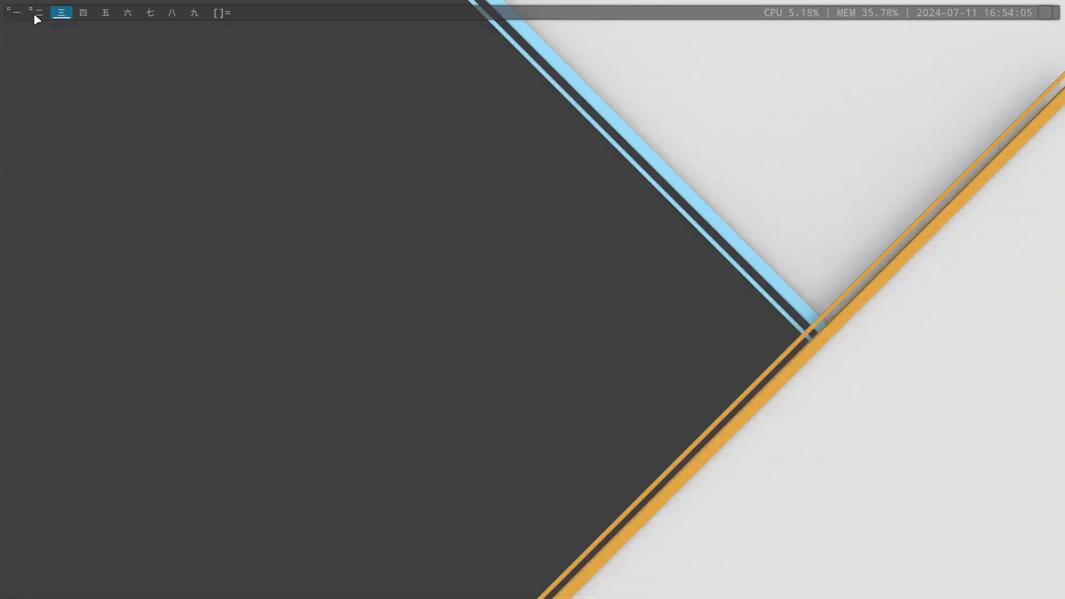
Return to the first workspace, open config.def.h and use ROUNDED_CORNERS_PATCH from its first condition as the search term
left_click(34, 13)
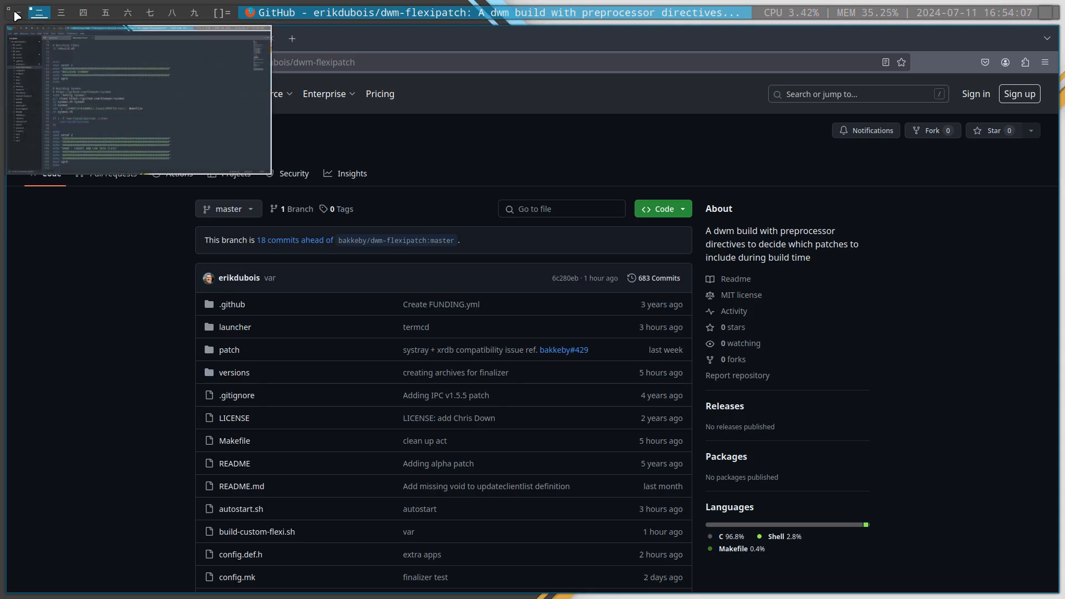
left_click(15, 13)
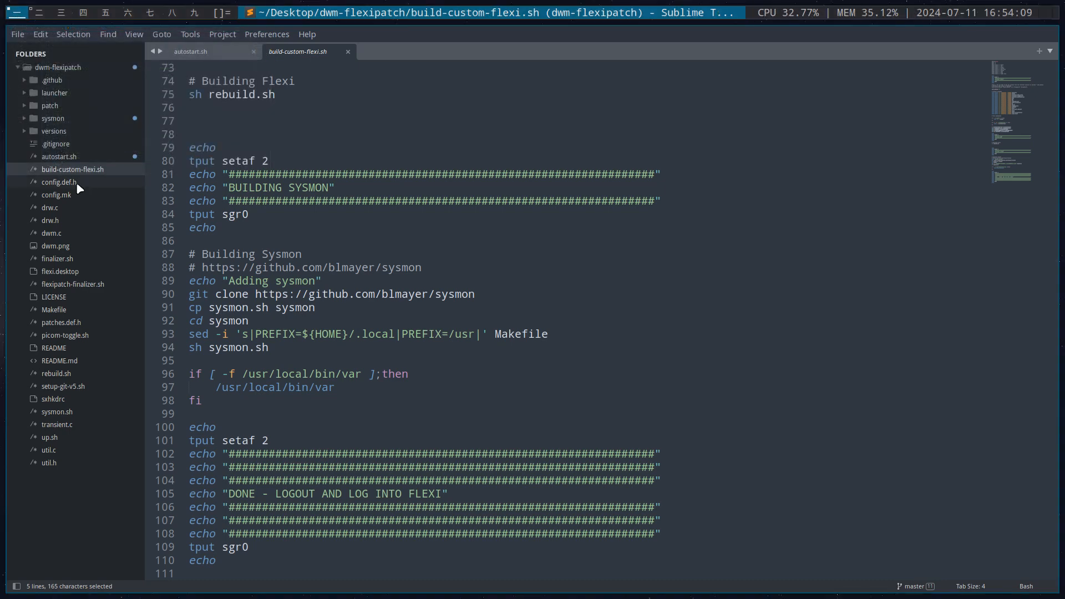
left_click(76, 184)
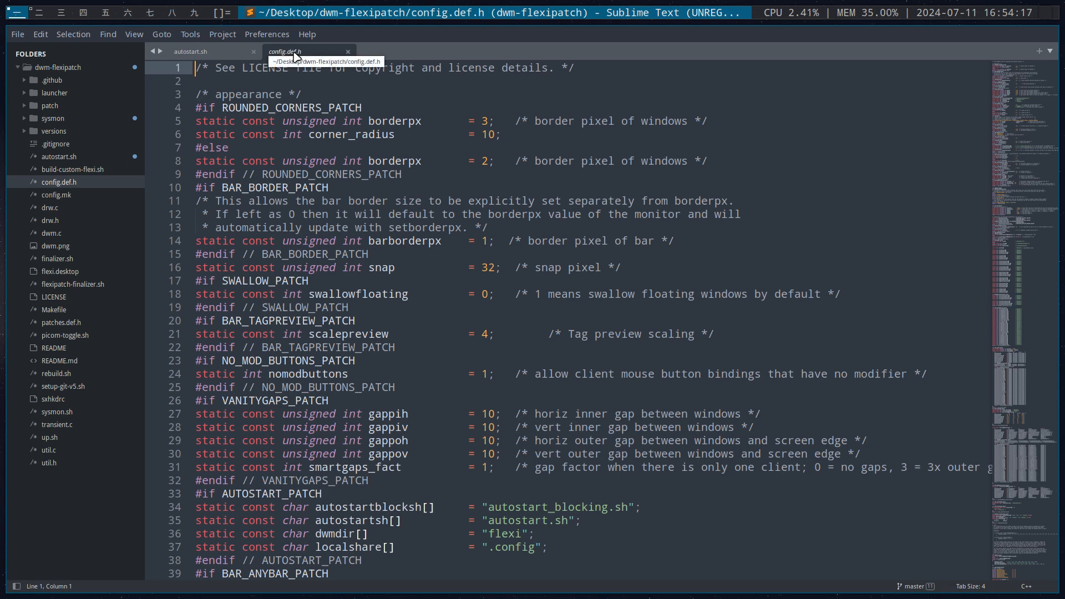
left_click(221, 108)
left_click_drag(221, 108, 362, 109)
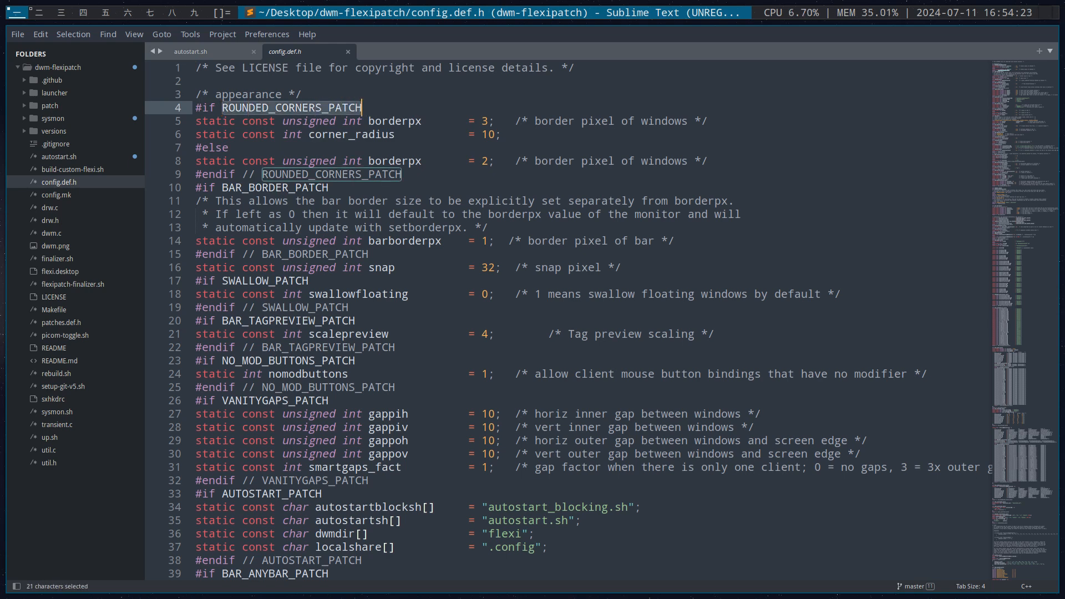
key("ctrl+f")
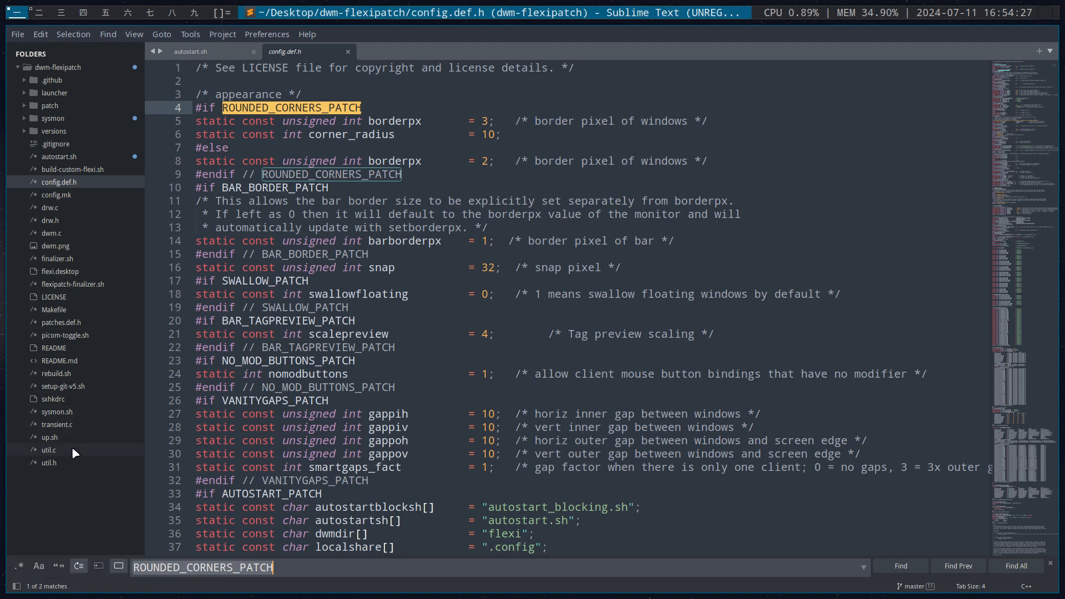
Find ROUNDED_CORNERS_PATCH in patches.def.h and read its comment about the required line in config.mk
left_click(83, 326)
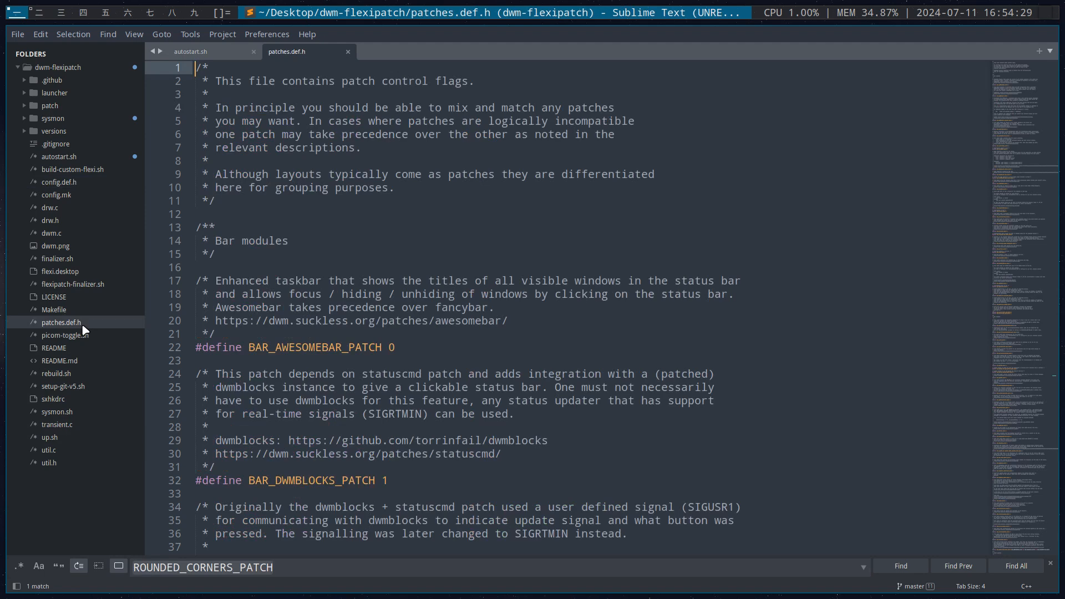
left_click(904, 566)
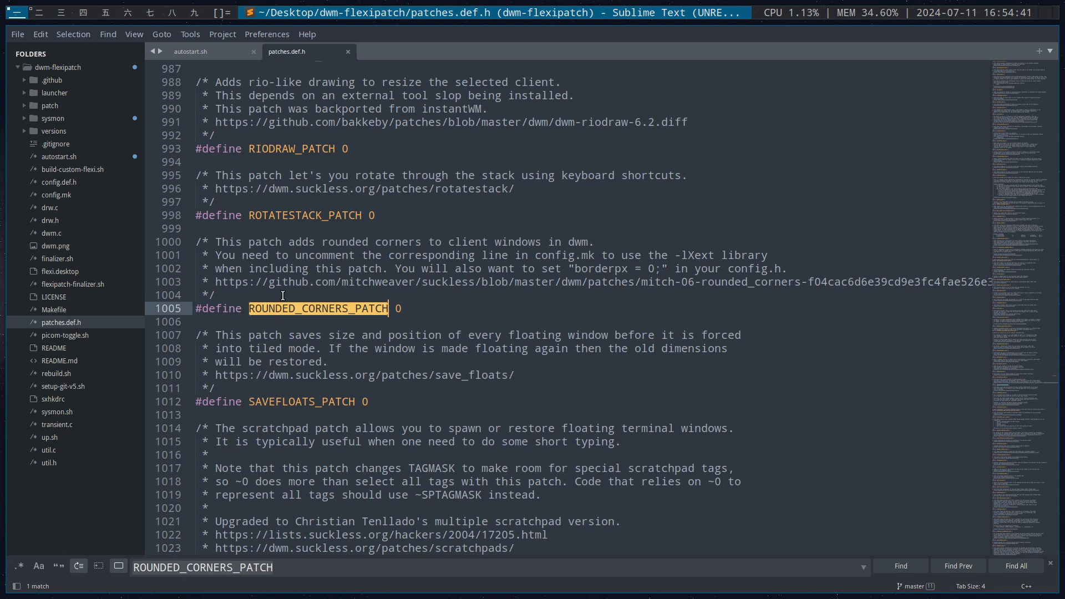
left_click(316, 268)
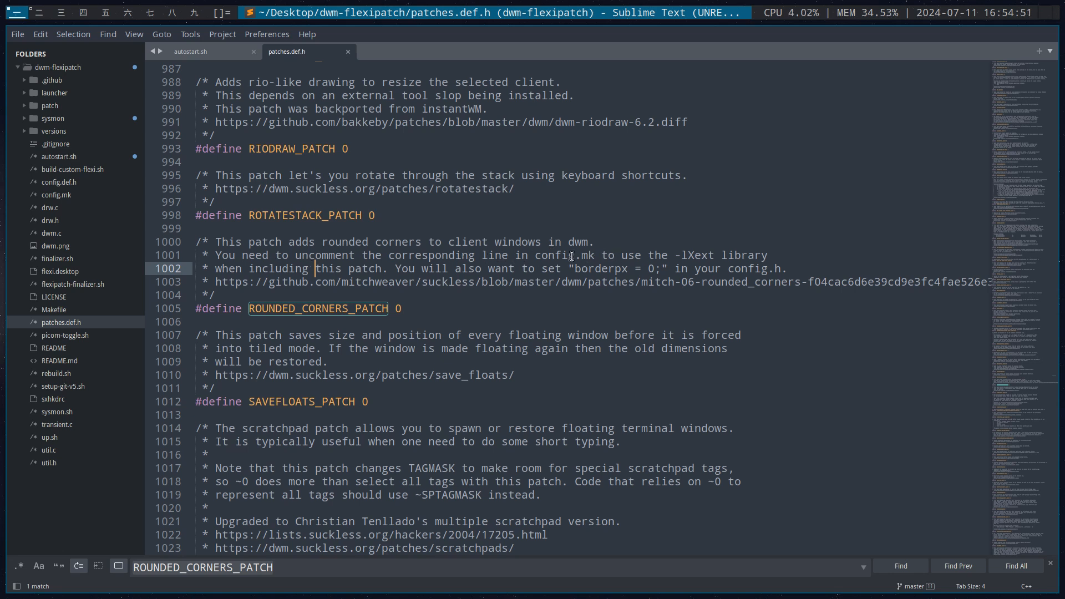
left_click_drag(535, 256, 595, 256)
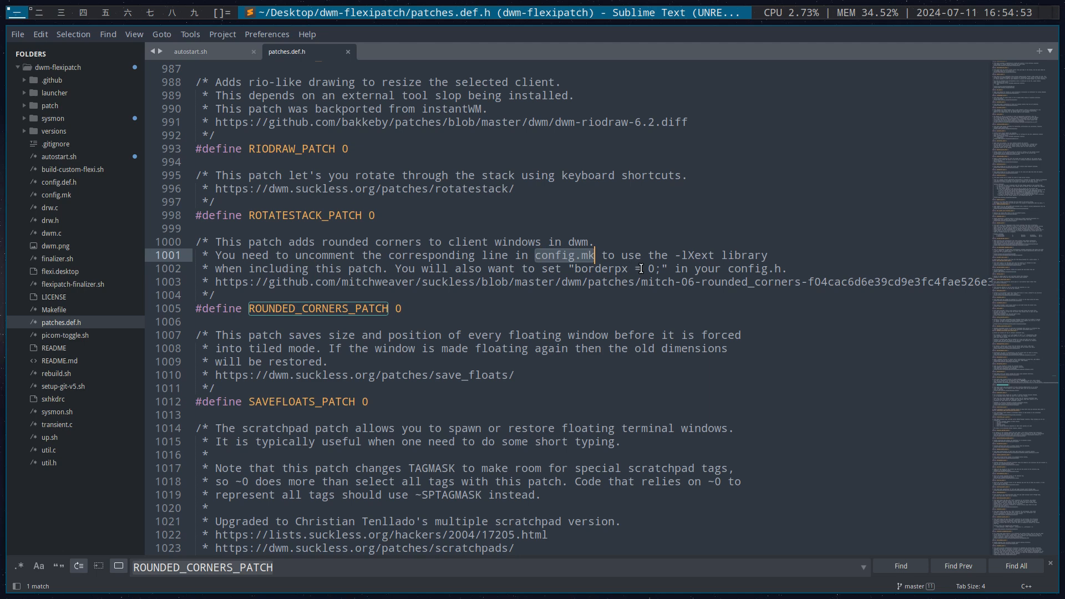
Check the XEXTLIB line for the rounded corners patch in config.mk
left_click(73, 198)
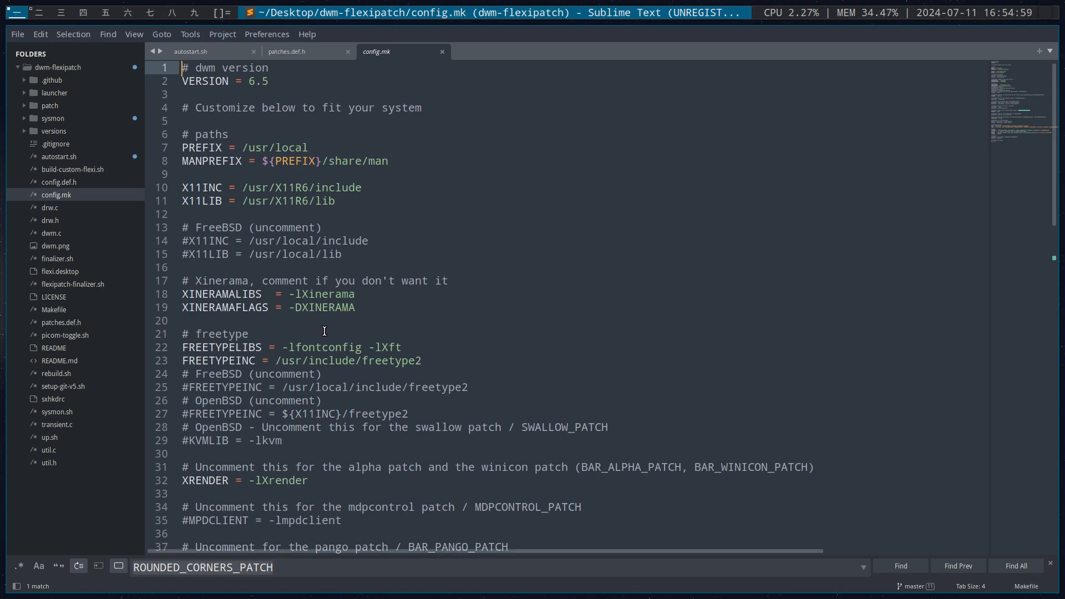
scroll(325, 331, "down", 2)
scroll(325, 331, "down", 6)
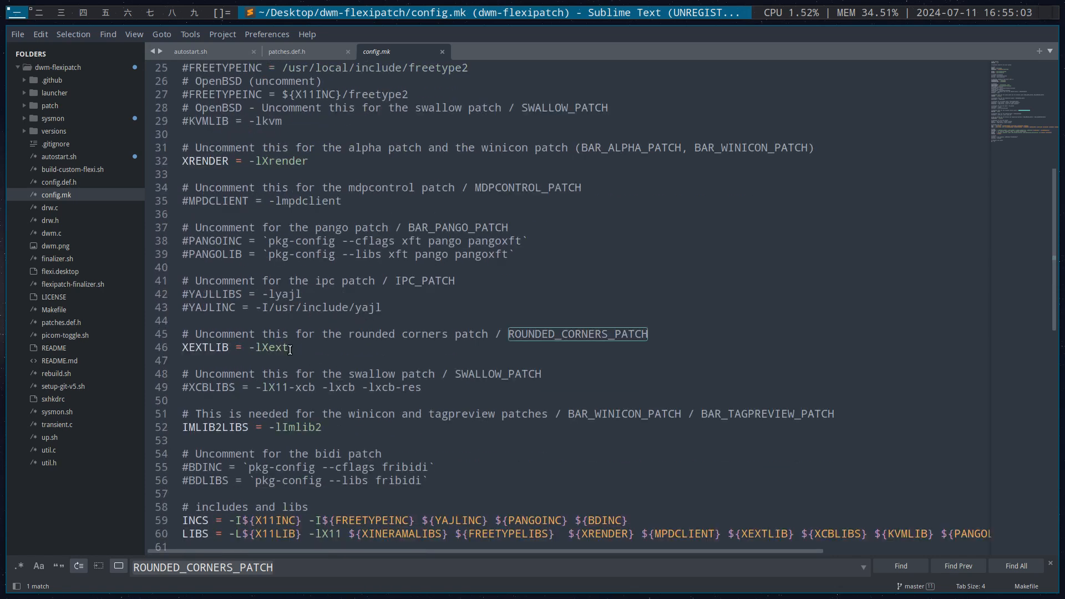
left_click_drag(289, 348, 173, 347)
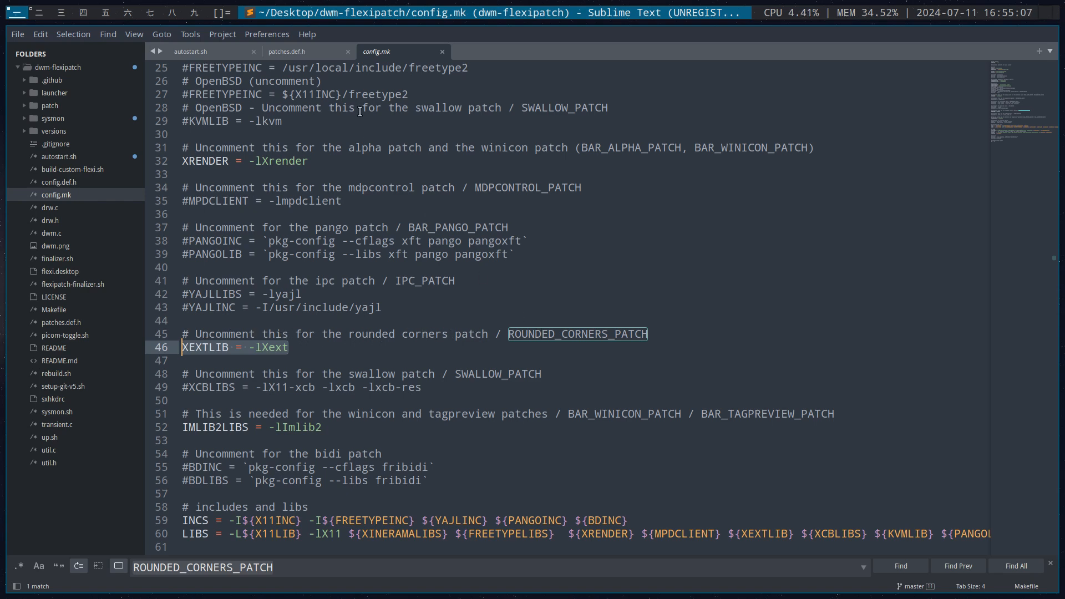
Set ROUNDED_CORNERS_PATCH to 1 in patches.def.h and save the file
left_click(300, 54)
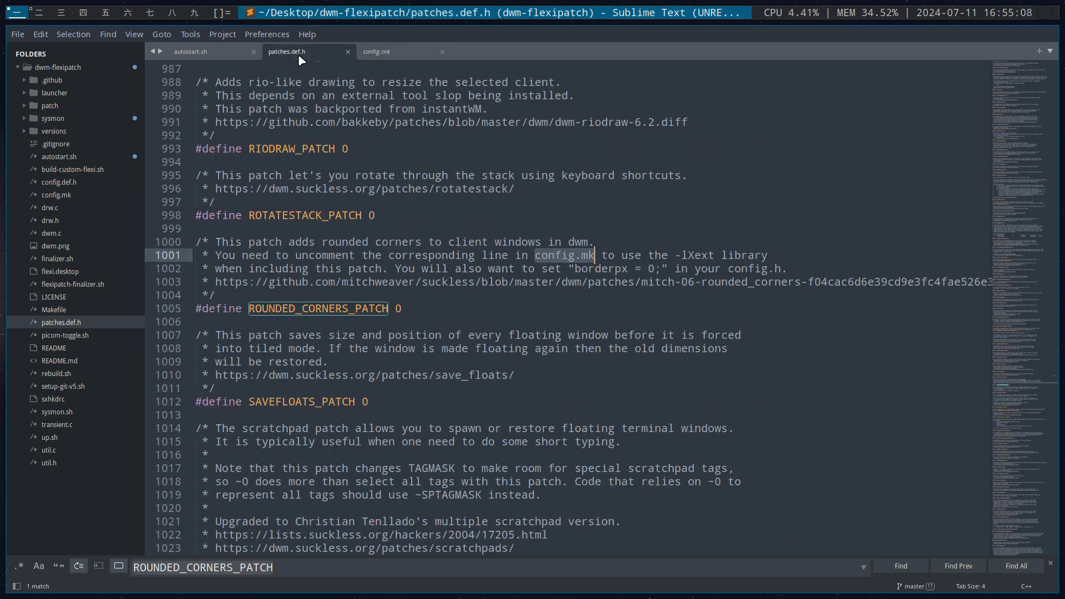
left_click(379, 212)
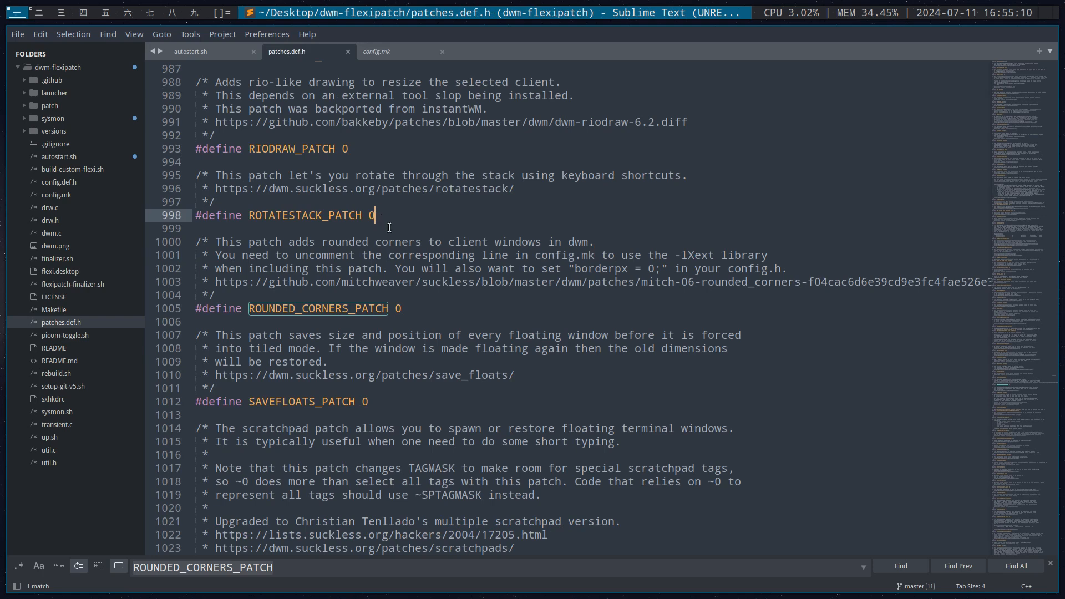
left_click(405, 307)
key("BackSpace")
type("1")
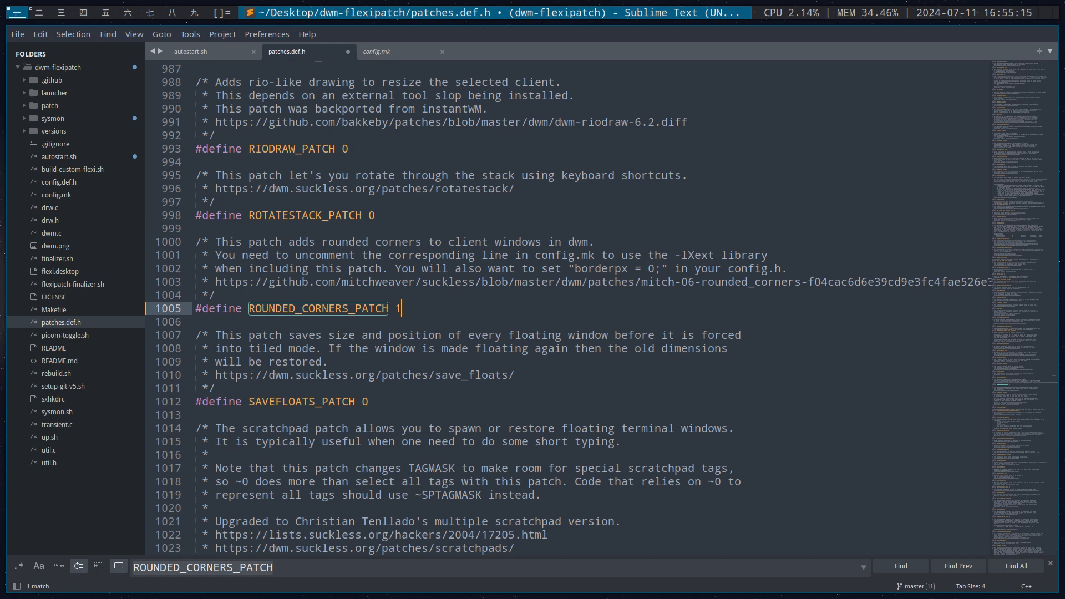
key("ctrl+s")
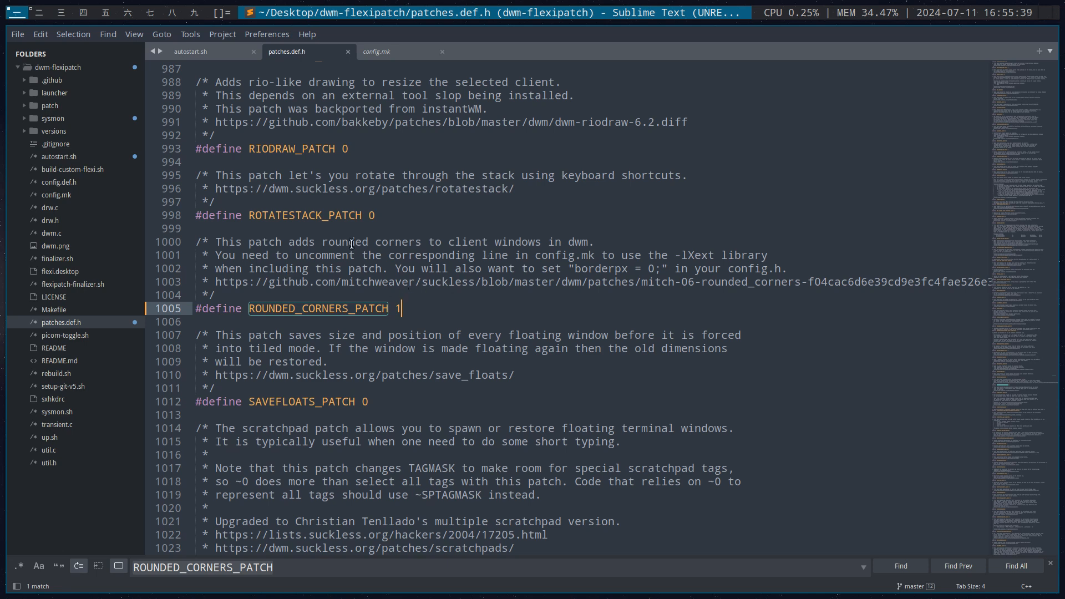
Locate the sh rebuild.sh line under Building Flexi in build-custom-flexi.sh
left_click(77, 173)
scroll(393, 182, "down", 16)
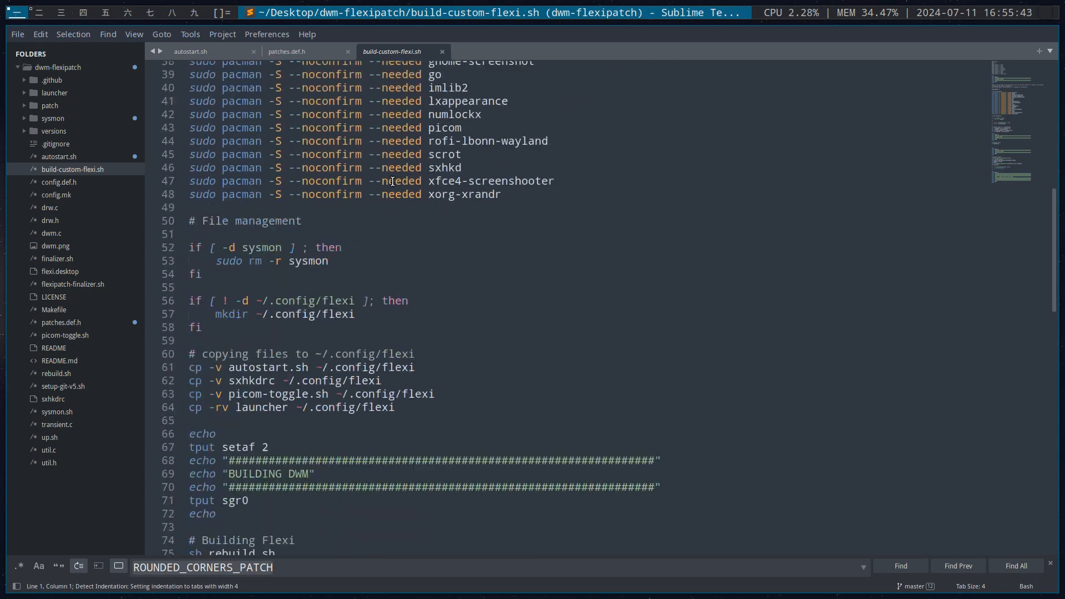
scroll(393, 182, "down", 4)
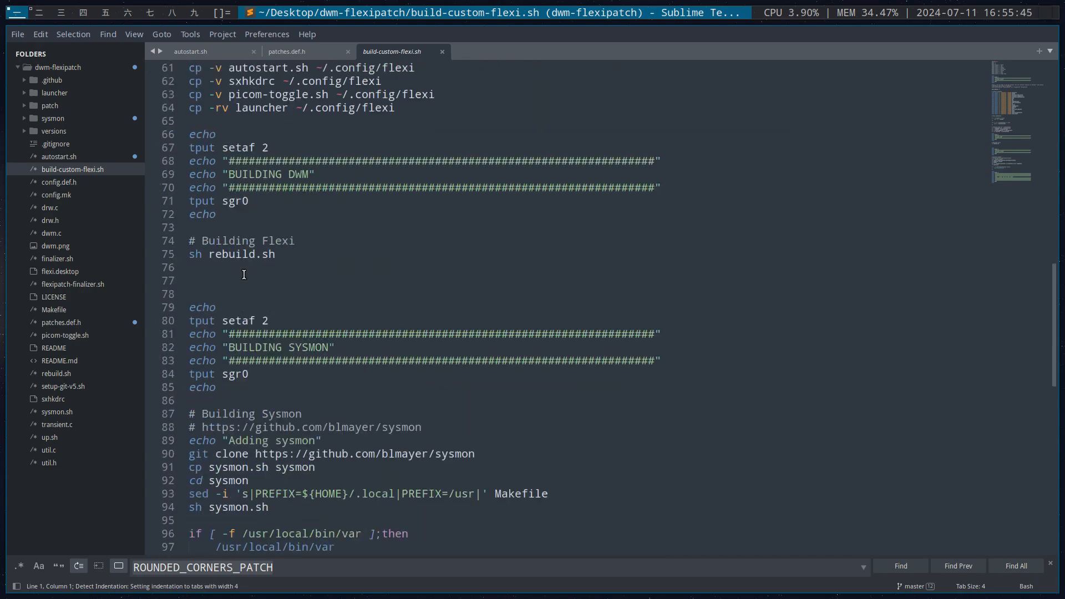
left_click_drag(278, 254, 183, 255)
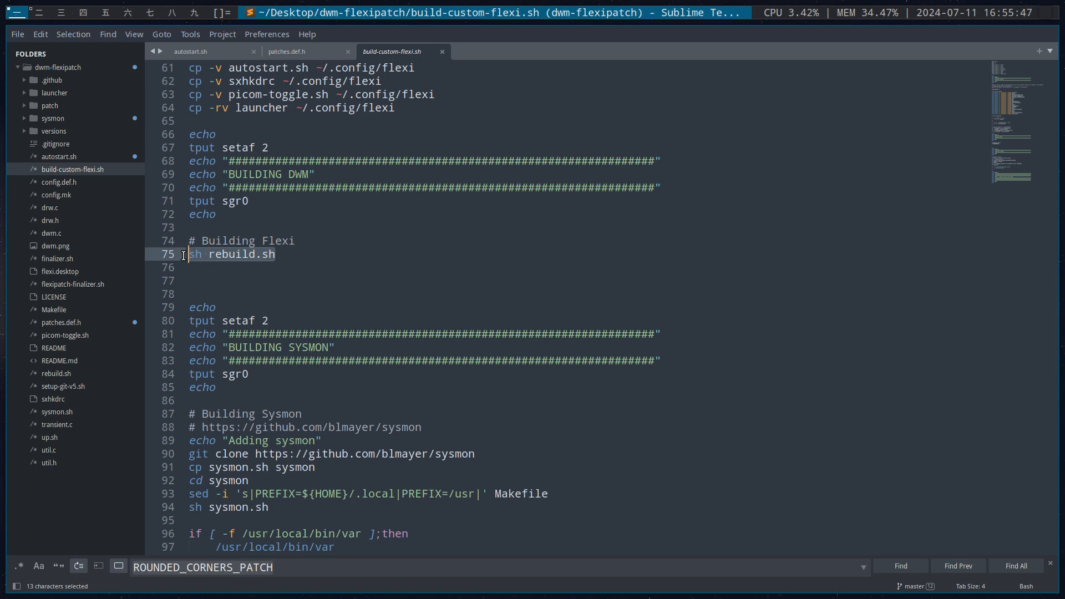
Review the make commands in rebuild.sh and open flexipatch-finalizer.sh
left_click(65, 374)
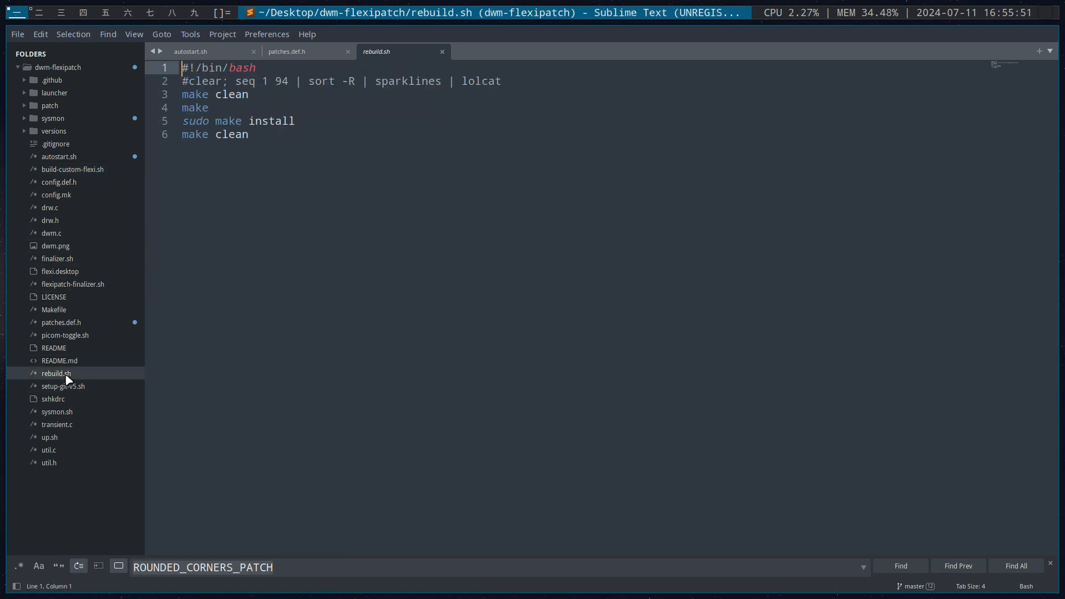
mouse_move(203, 103)
mouse_move(224, 138)
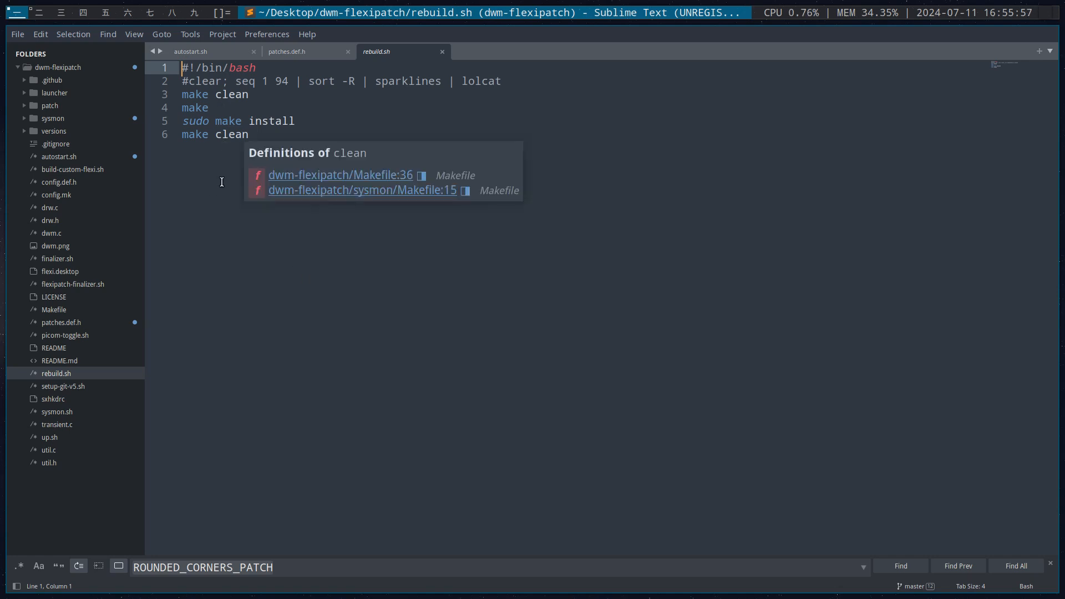
left_click(230, 279)
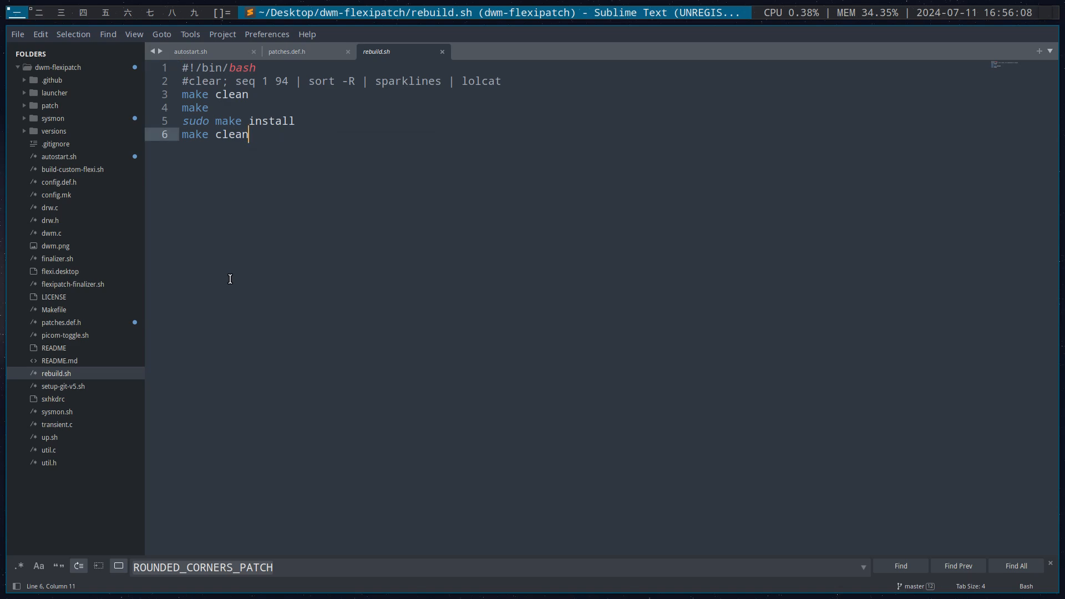
left_click(95, 284)
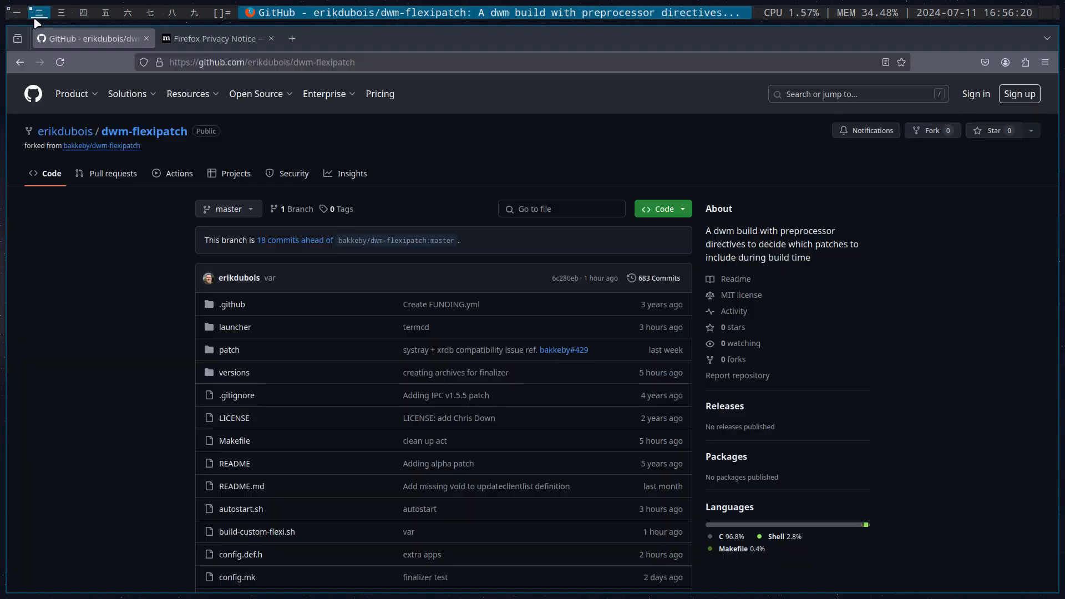
Open the home folder in Thunar on the third workspace and return to autostart.sh on the first workspace
left_click(39, 12)
left_click(60, 14)
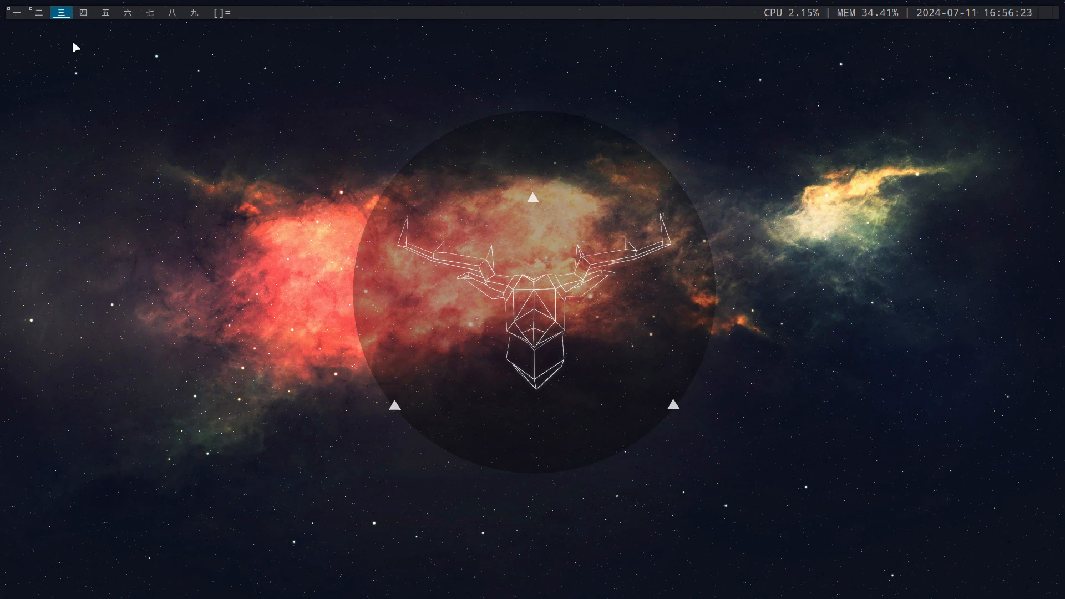
key("super+shift+Return")
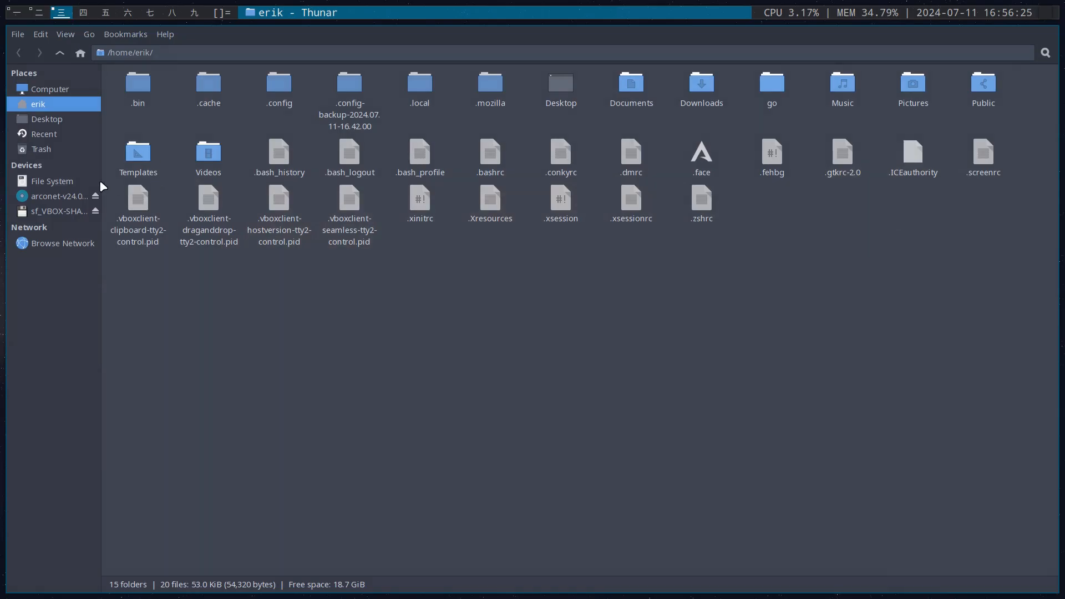
left_click(34, 11)
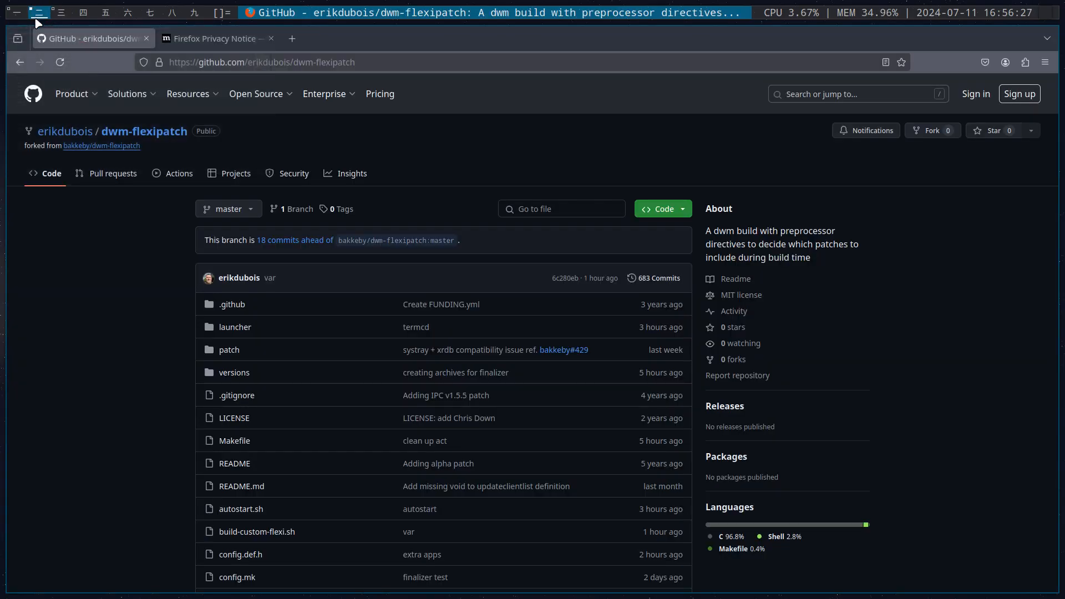
left_click(18, 13)
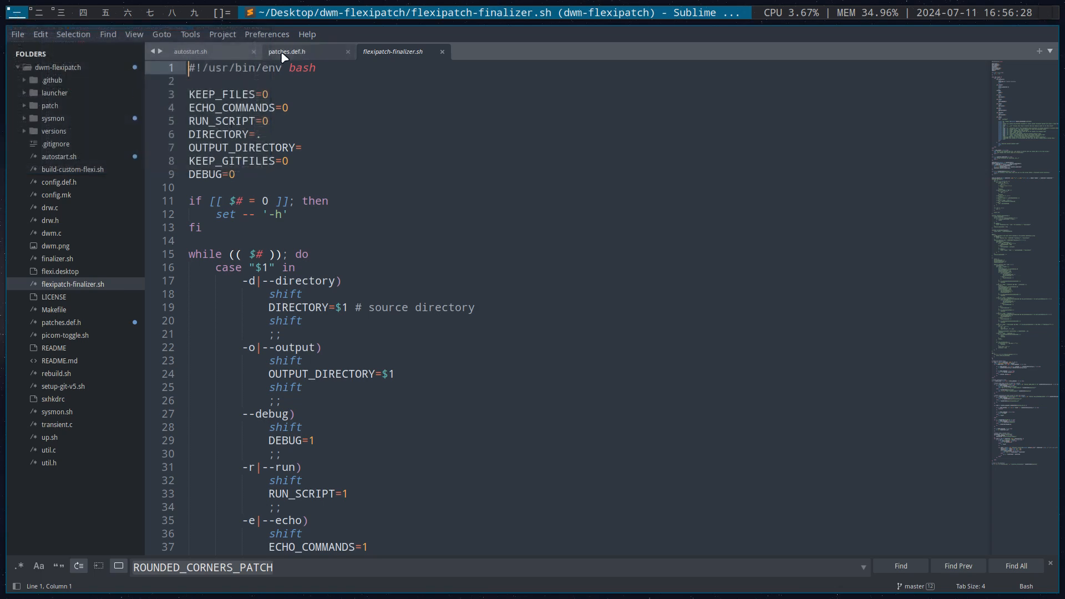
left_click(212, 51)
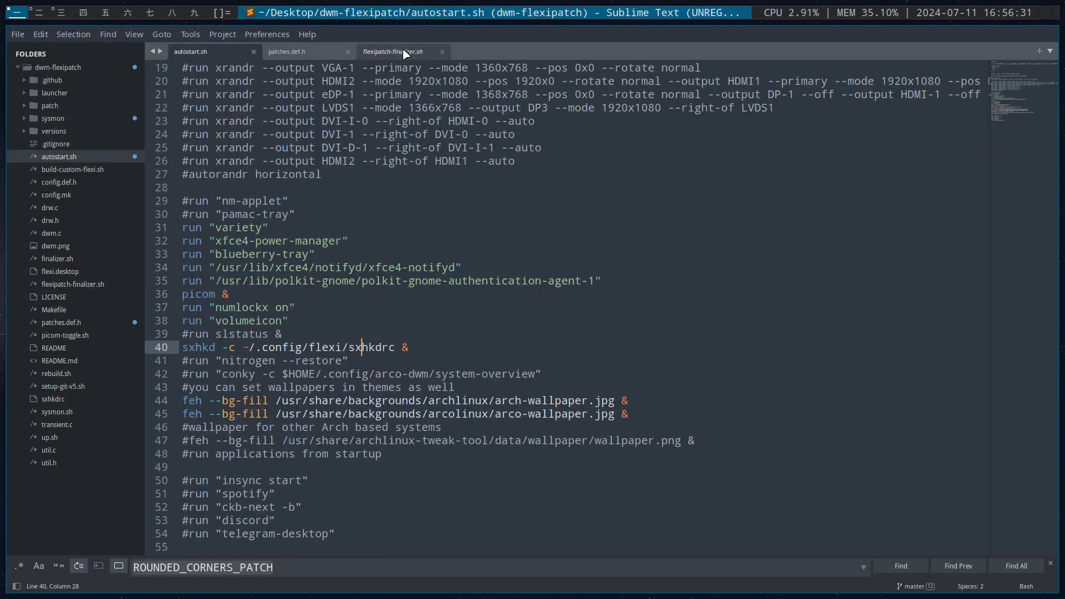
Check the borderpx value under ROUNDED_CORNERS_PATCH in config.def.h and save the file
left_click(299, 53)
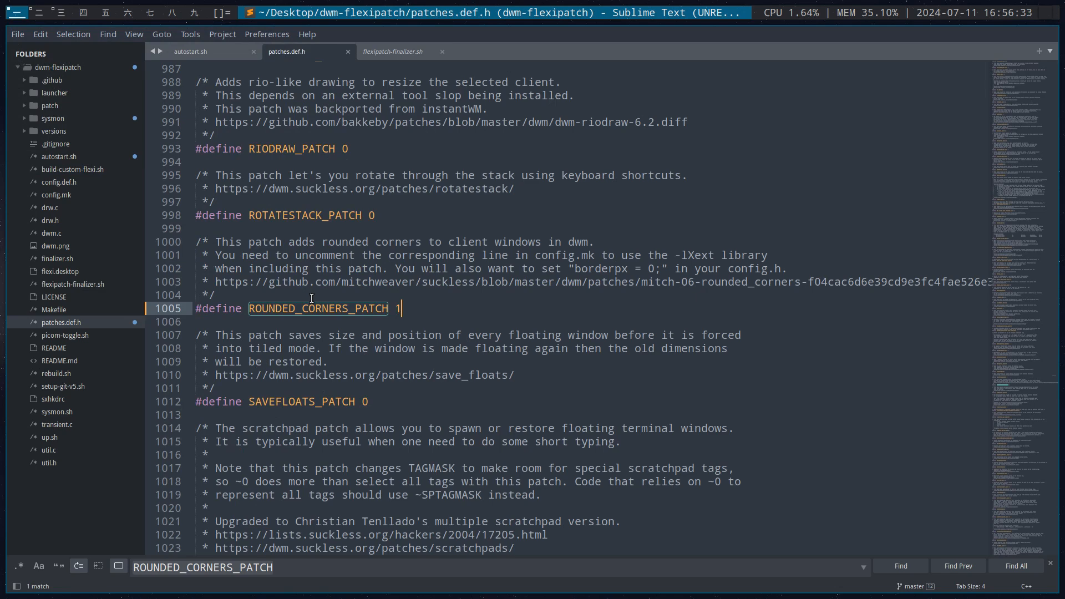
left_click(85, 170)
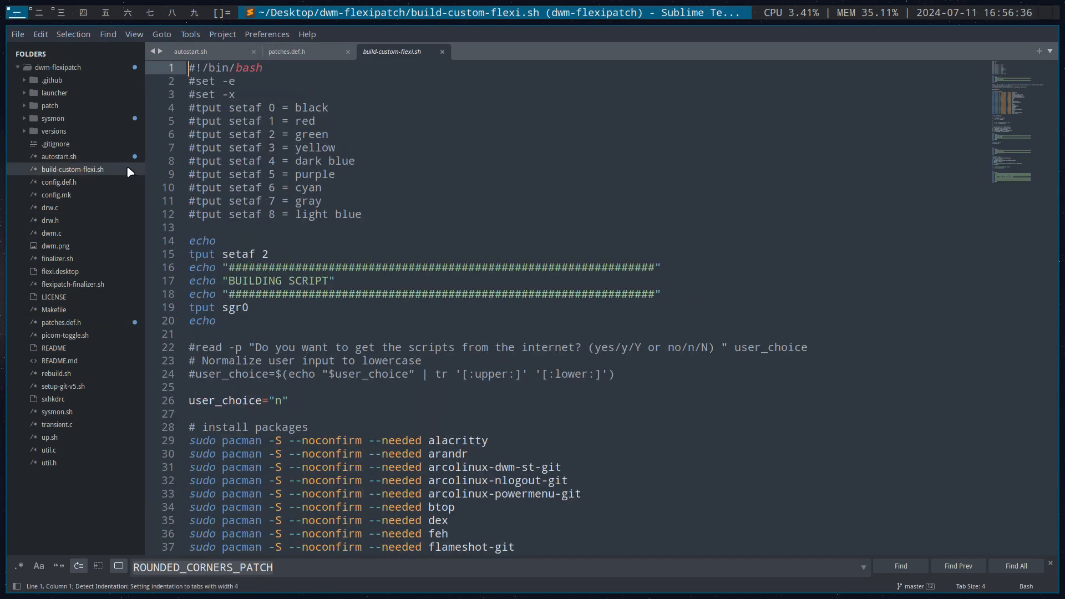
left_click(88, 182)
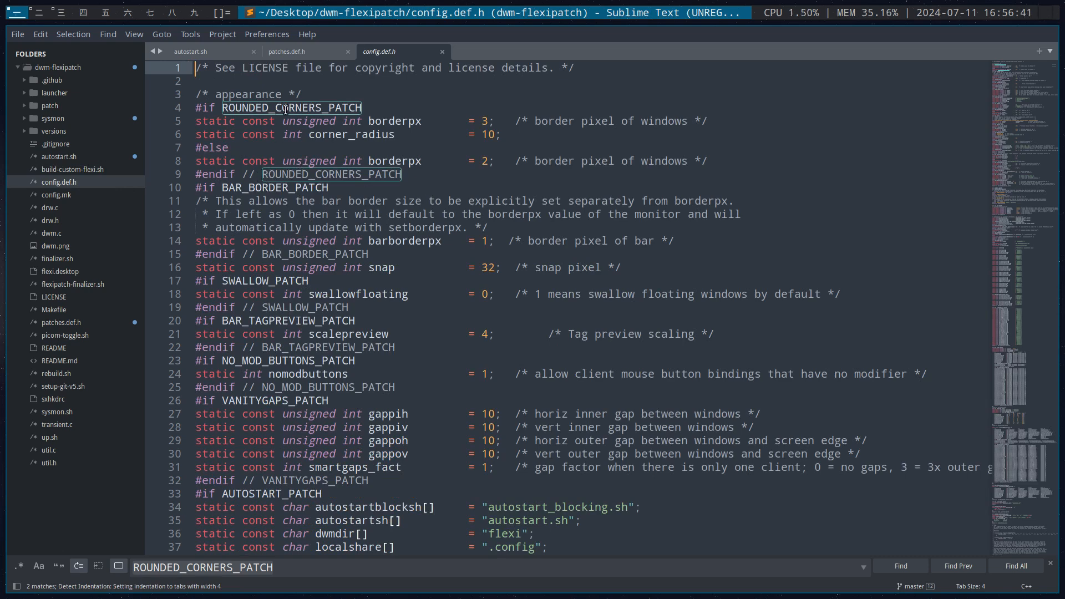
mouse_move(358, 113)
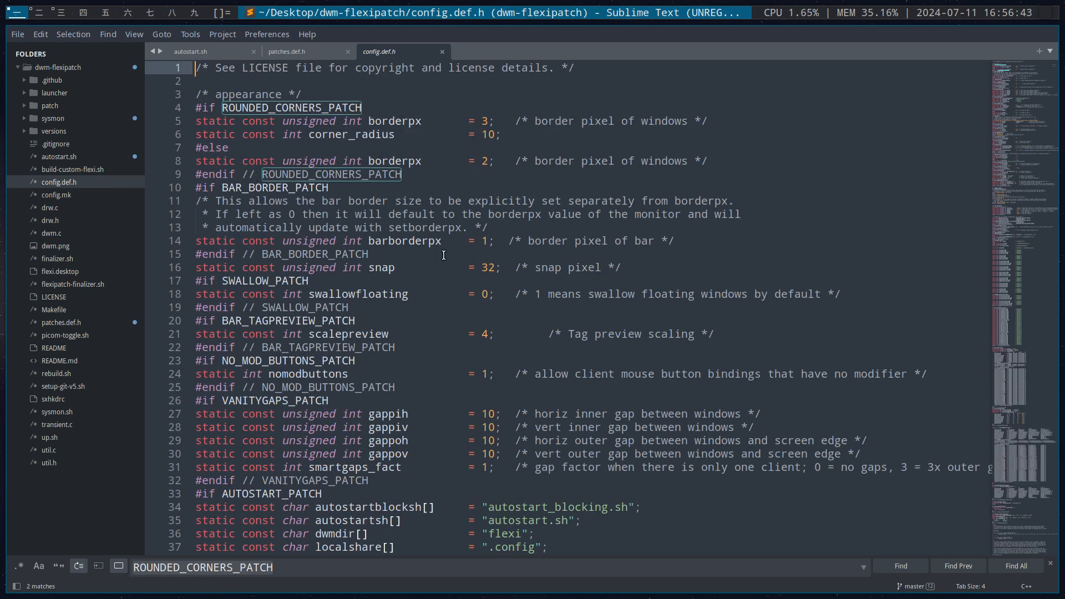
left_click(487, 122)
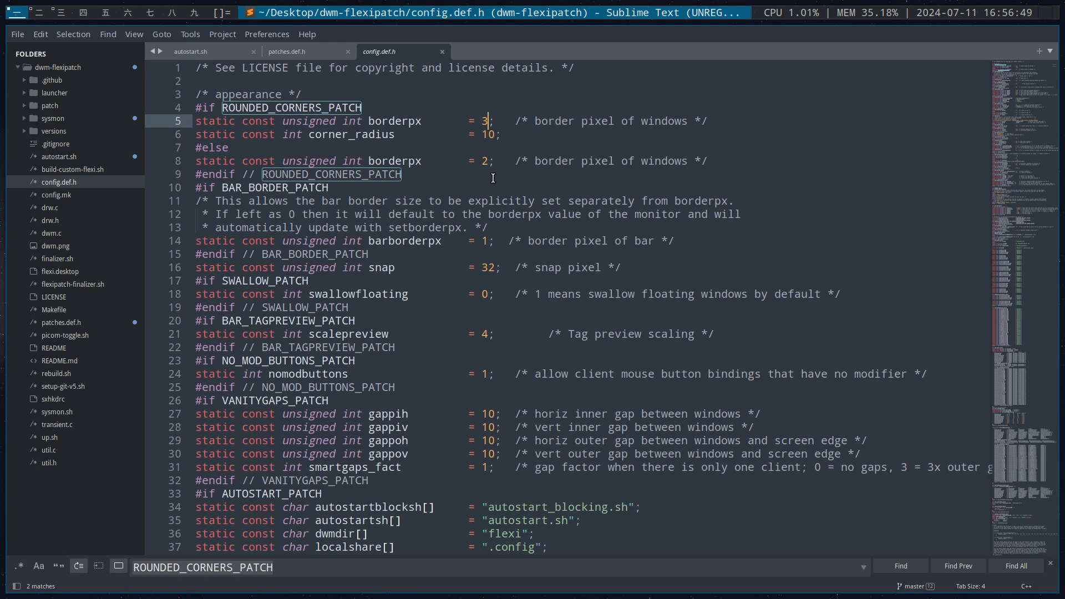
key("ctrl+s")
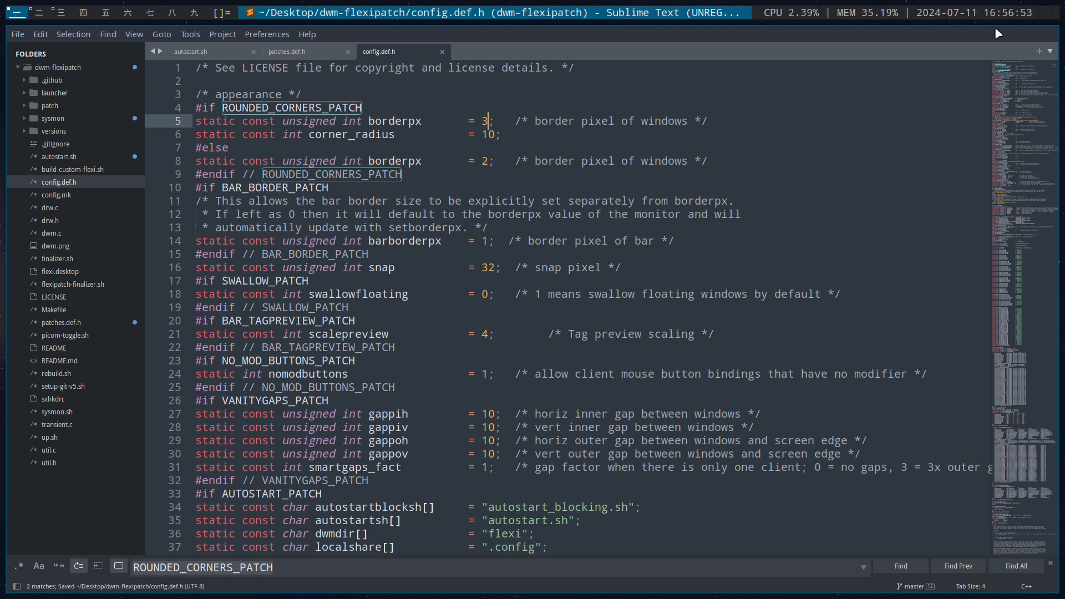
Switch to Thunar on the third workspace and open a terminal in the Desktop/dwm-flexipatch folder
left_click(61, 12)
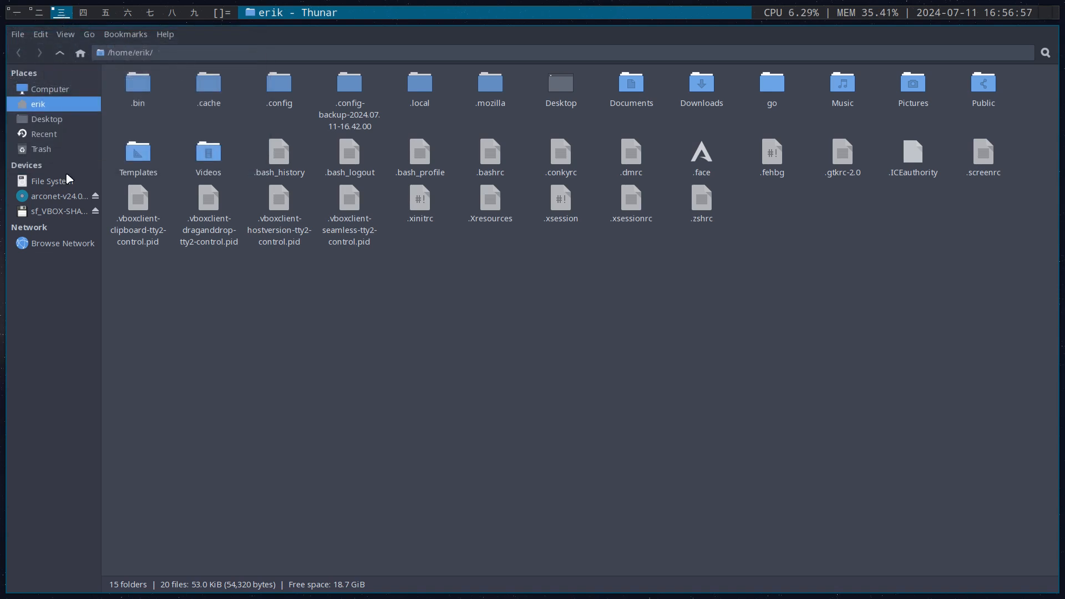
left_click(46, 119)
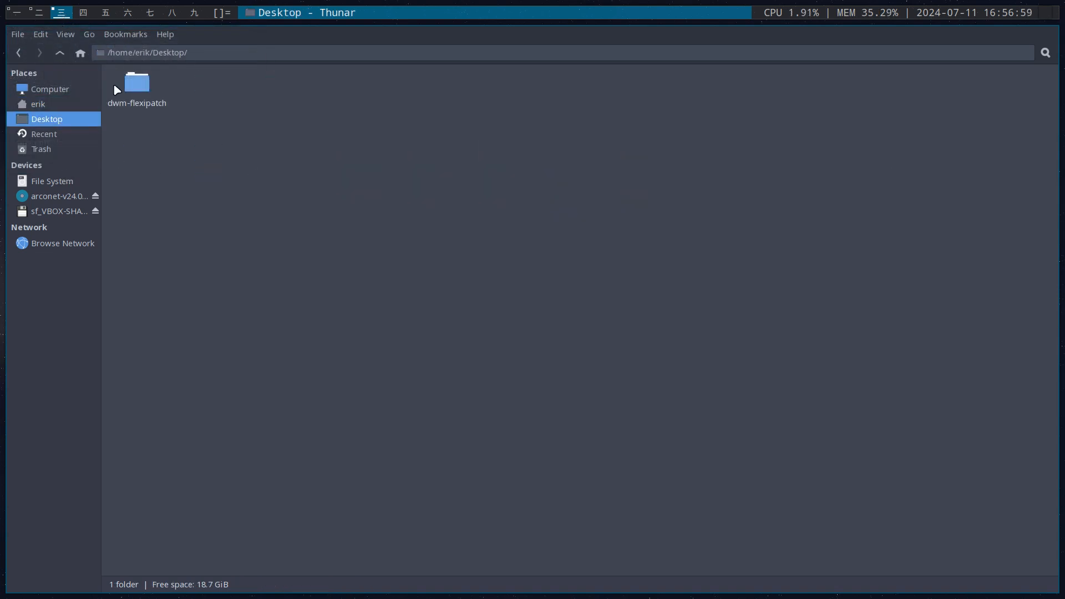
double_click(128, 88)
right_click(555, 247)
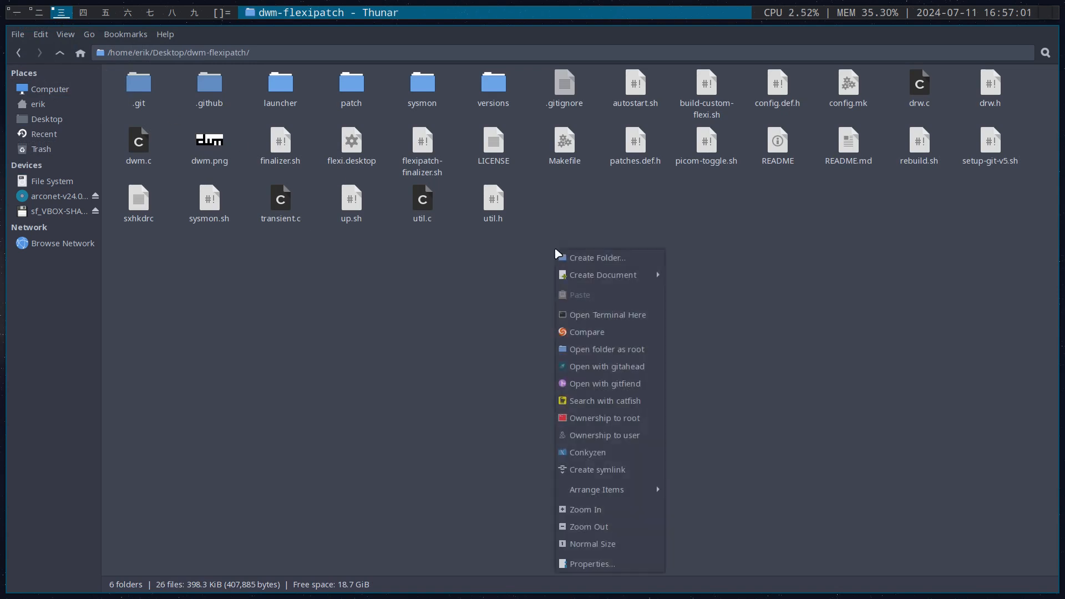
left_click(608, 315)
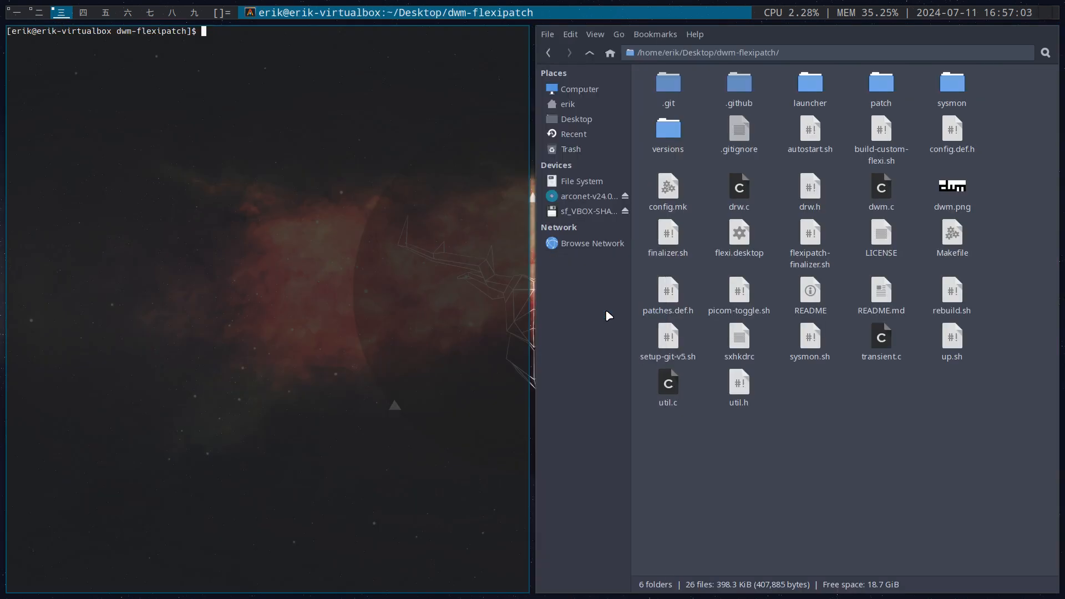
Run ./build-custom-flexi.sh in the terminal and authorise it with the sudo password
type(".:re")
key("BackSpace")
key("BackSpace")
key("BackSpace")
type("/re")
key("Tab")
key("BackSpace")
key("BackSpace")
key("BackSpace")
key("BackSpace")
key("BackSpace")
key("BackSpace")
key("BackSpace")
key("BackSpace")
key("BackSpace")
key("BackSpace")
key("BackSpace")
type("bui")
key("Tab")
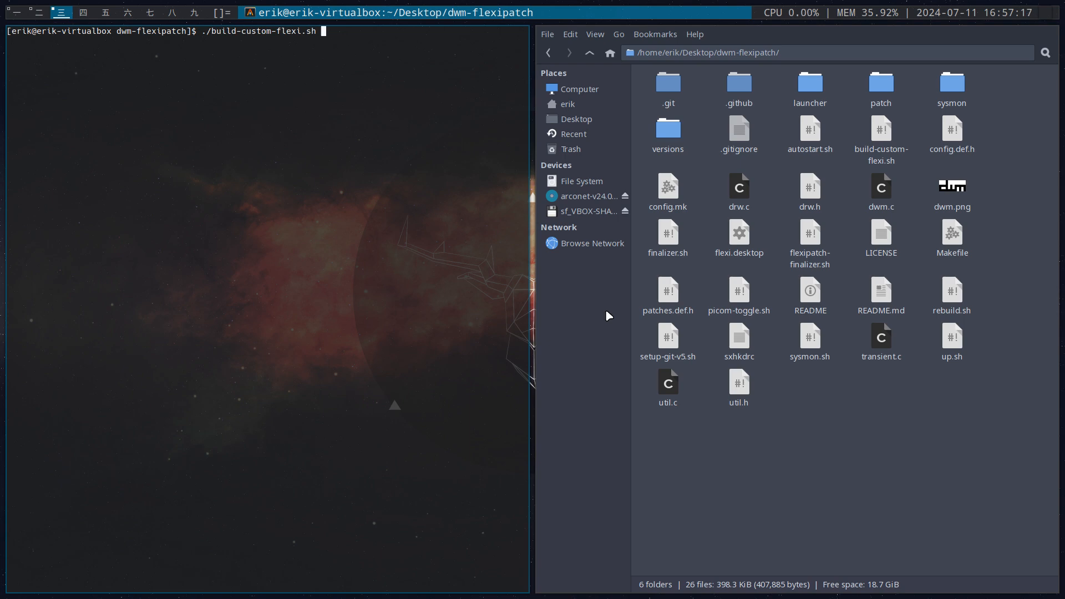
key("Return")
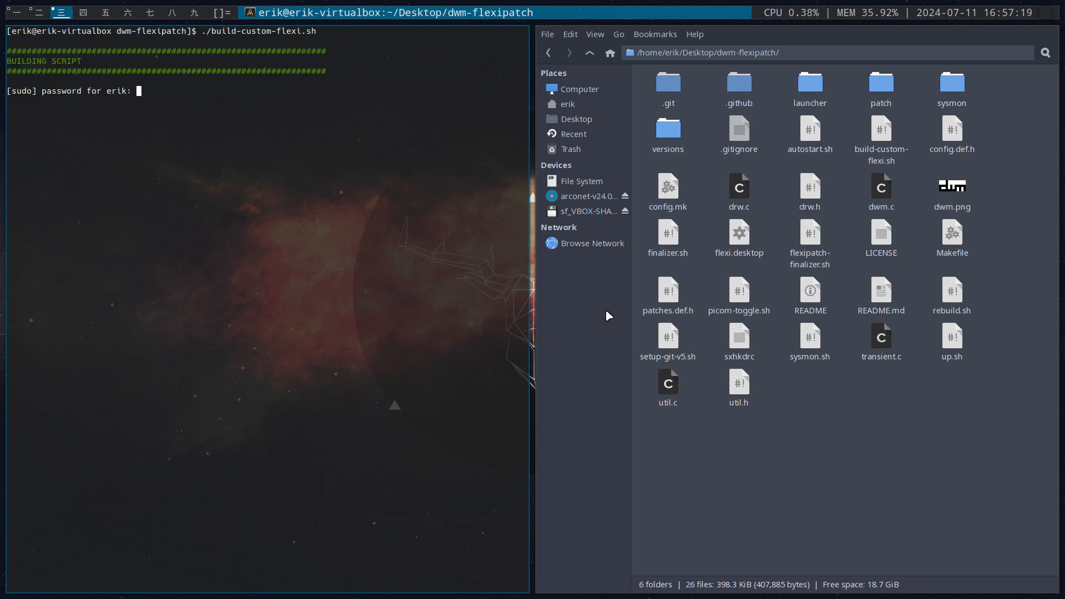
key("Return")
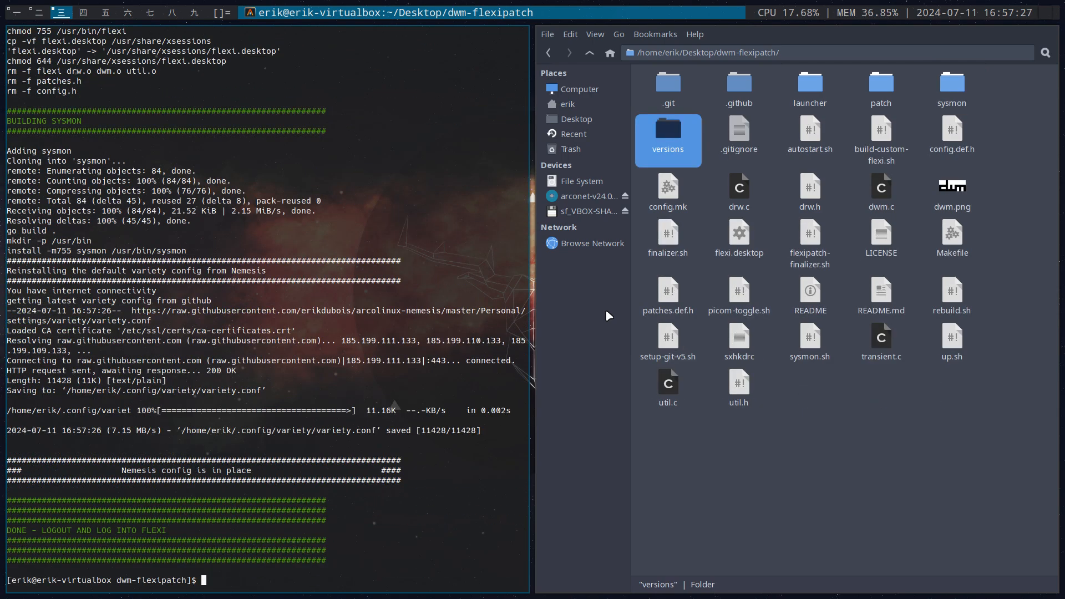
Run time ./build-custom-flexi.sh to measure the build duration and highlight the real time in the output
type("time ./build-custom-flexi.sh")
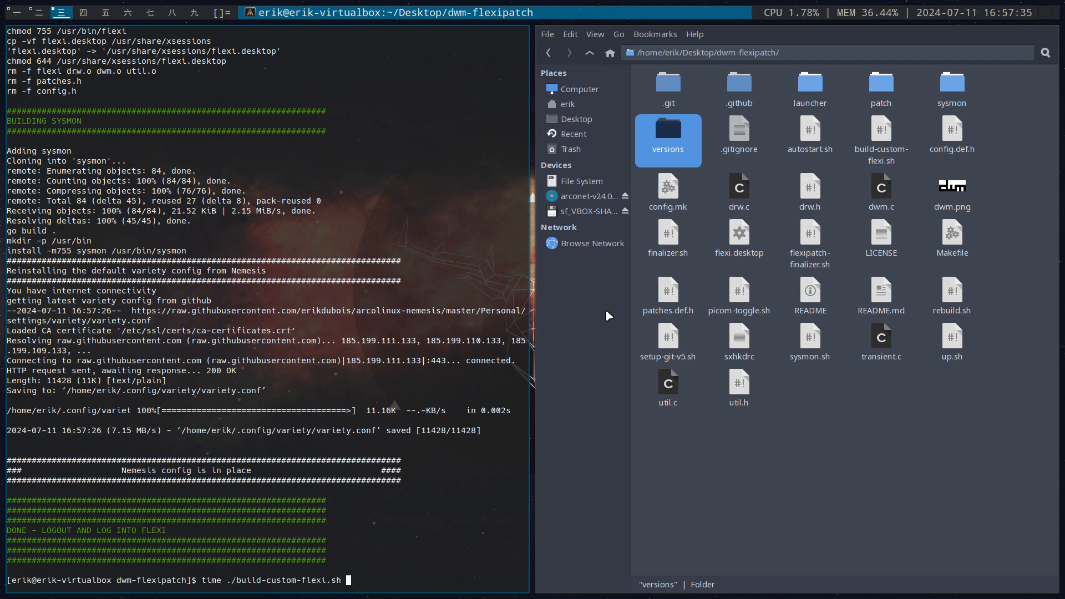
key("Return")
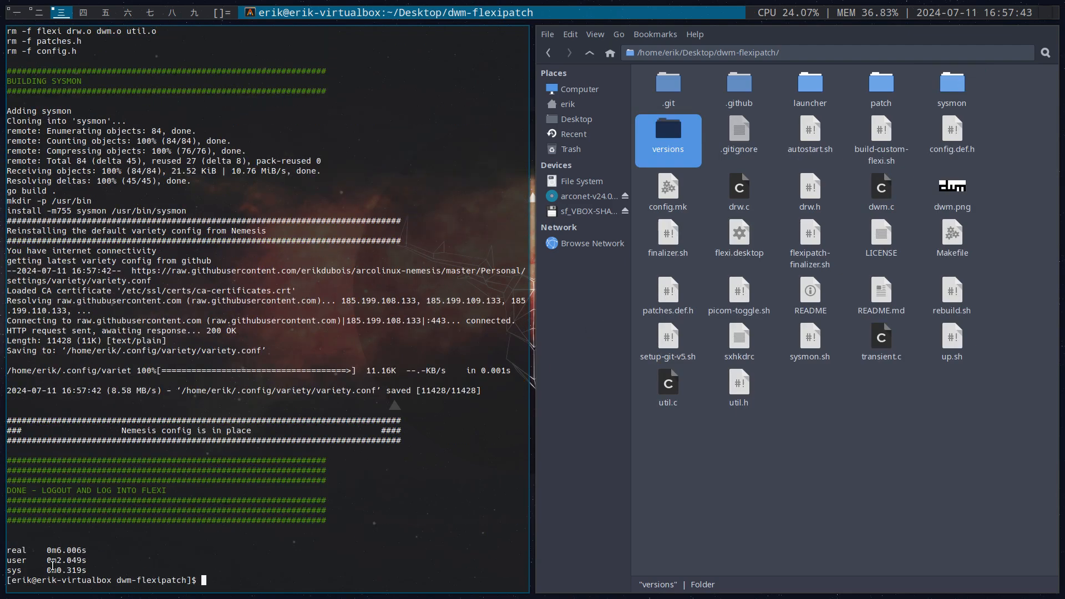
left_click_drag(50, 550, 82, 550)
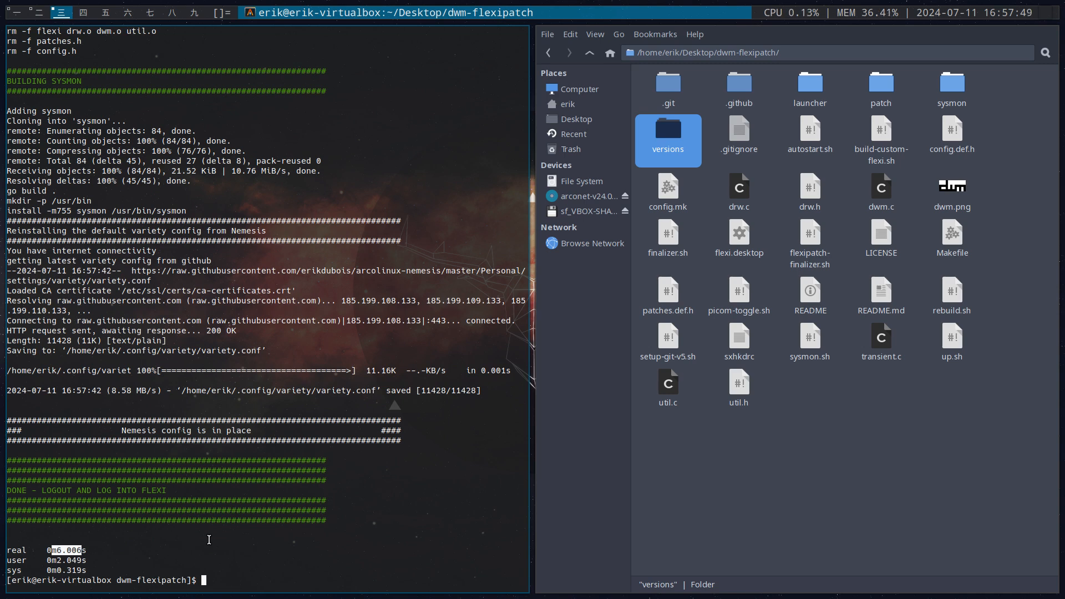
Log out of the session and log back into Flexi with the account password
key("super+x")
key("Return")
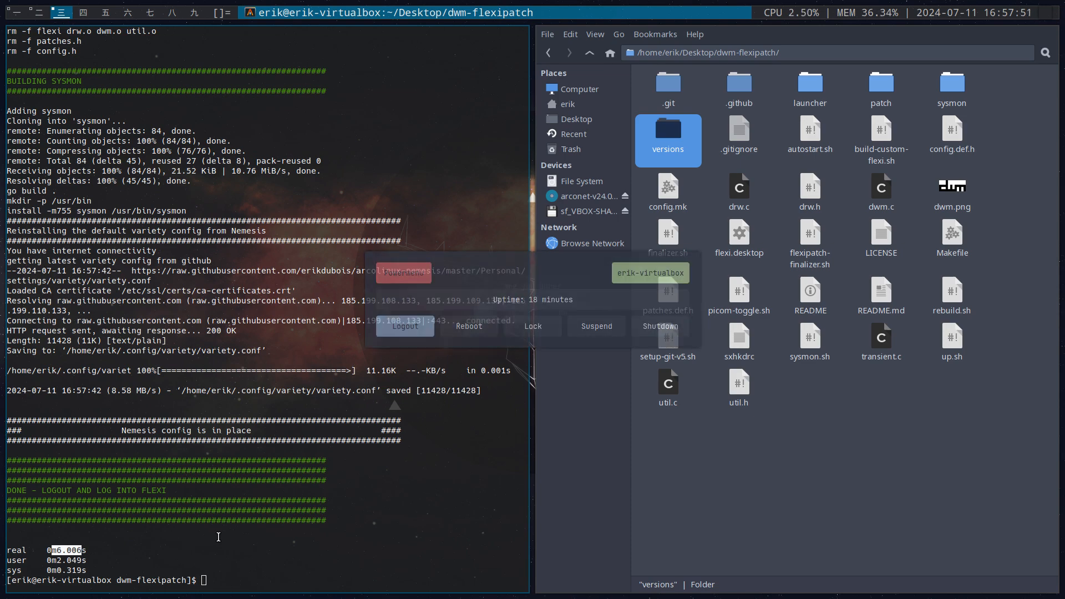
key("Return")
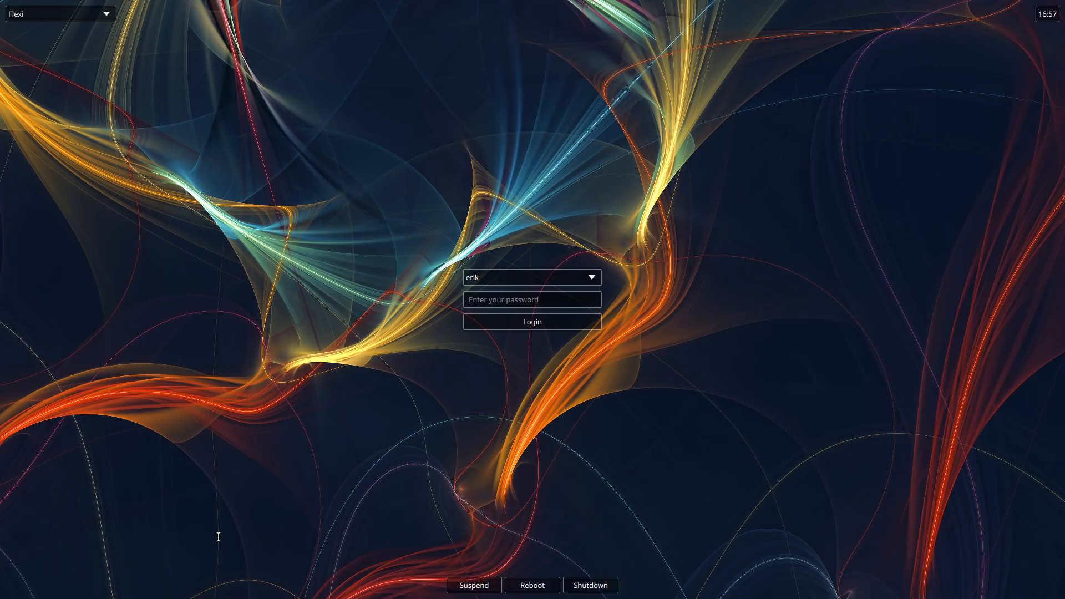
type("•••••")
key("Return")
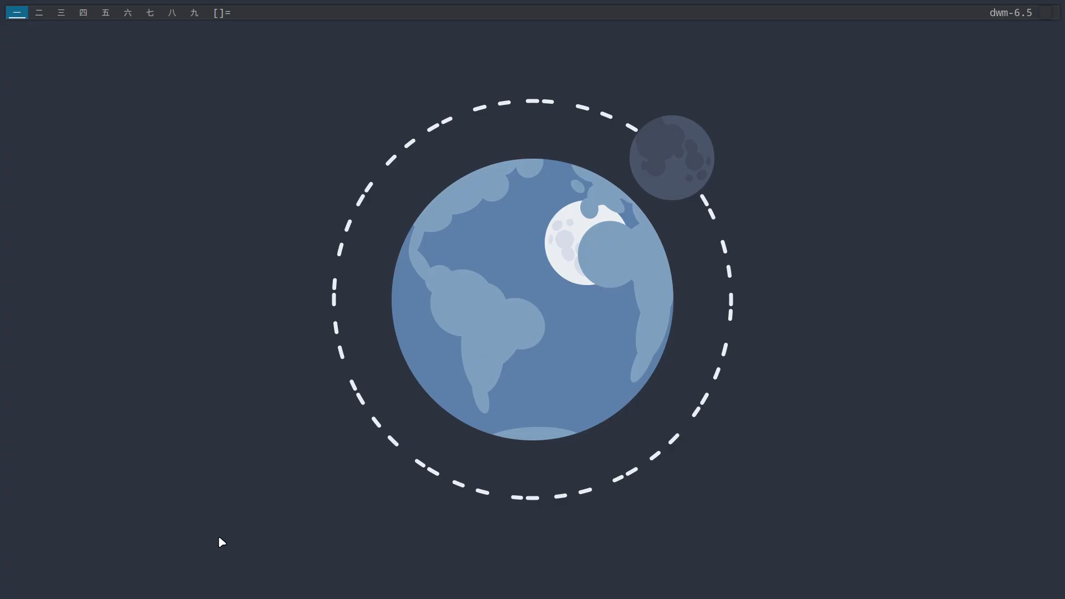
Open a terminal and two Thunar windows to show the rounded corners, cycling the wallpaper before and after
key("alt+n")
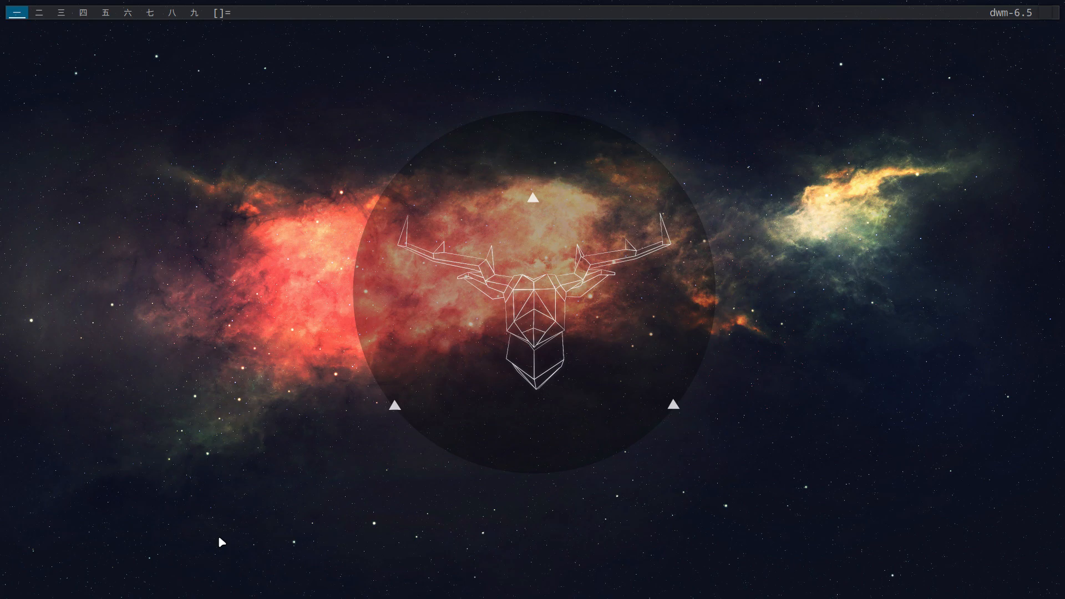
key("super+Return")
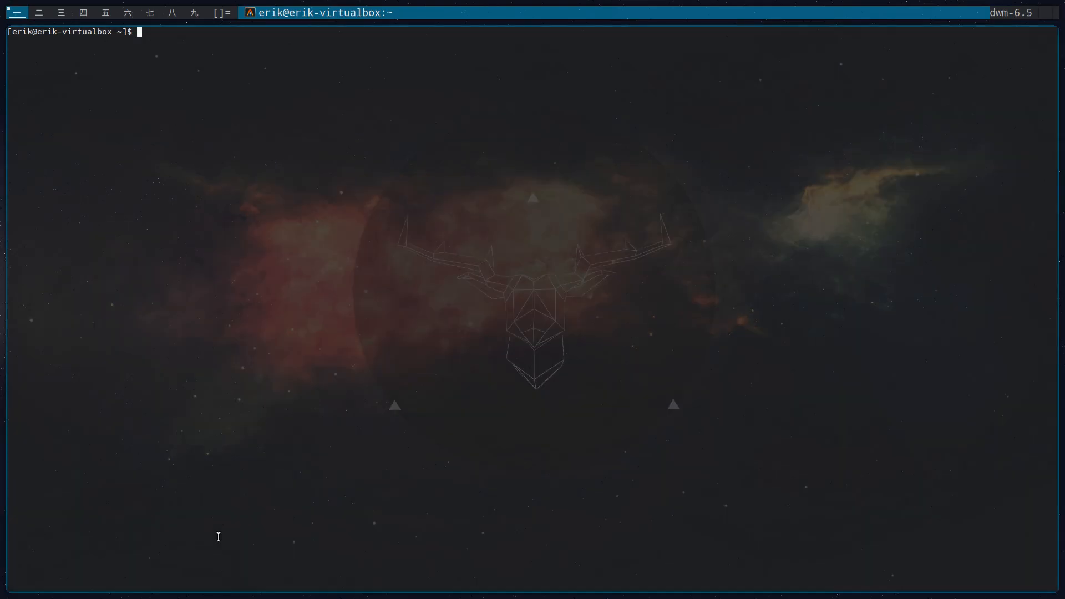
key("super+shift+Return")
key("super+shift+Return")
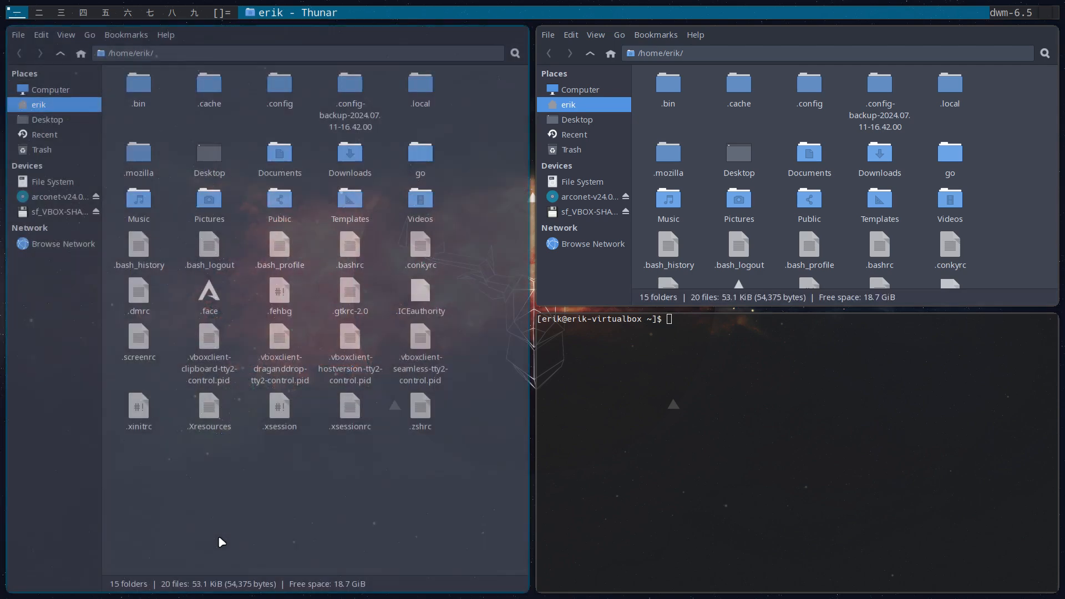
key("alt+n")
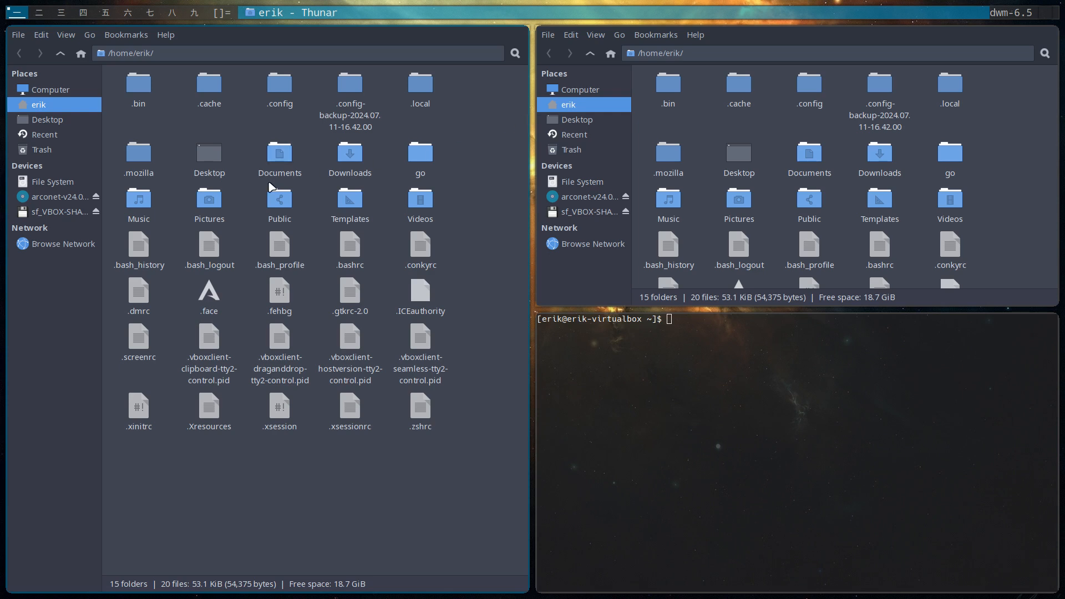
Open config.def.h from the Desktop/dwm-flexipatch folder in Sublime Text
left_click(43, 119)
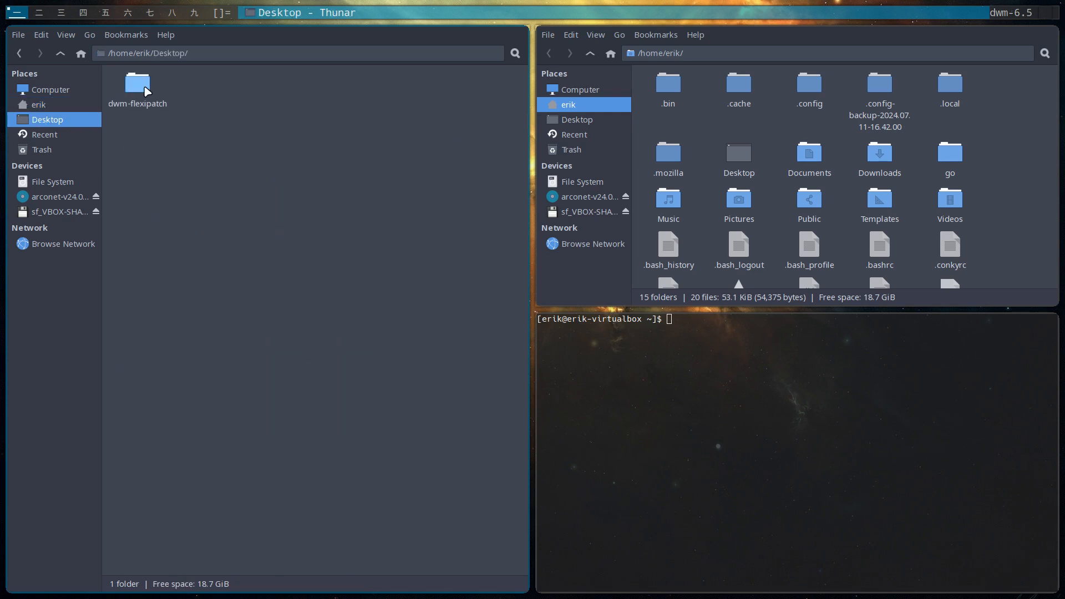
left_click(137, 95)
double_click(136, 95)
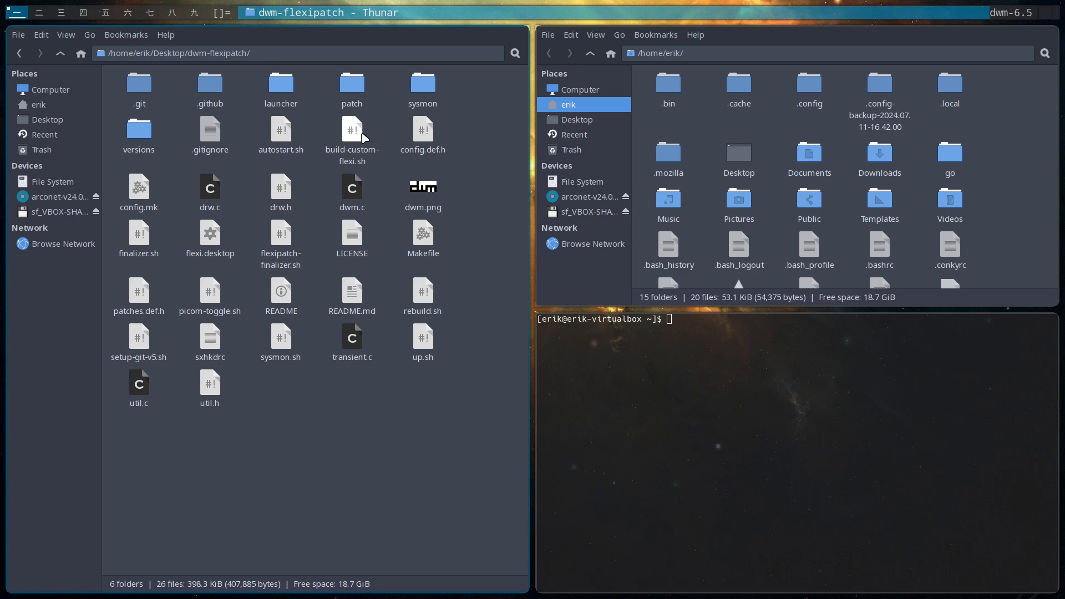
double_click(423, 133)
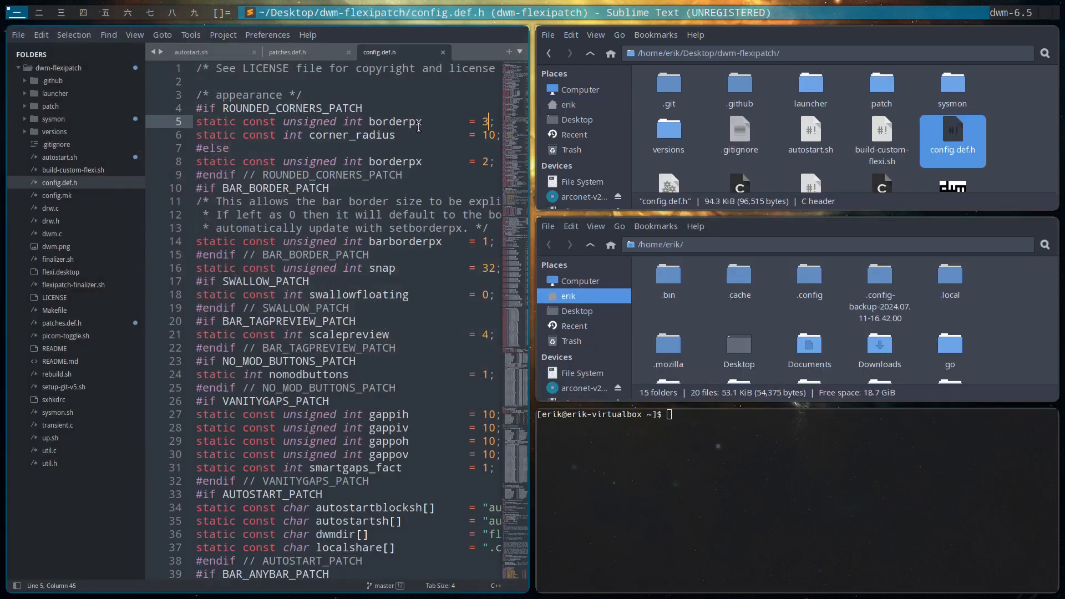
Set ROUNDED_CORNERS_PATCH to 0 in patches.def.h and save the file
left_click(299, 54)
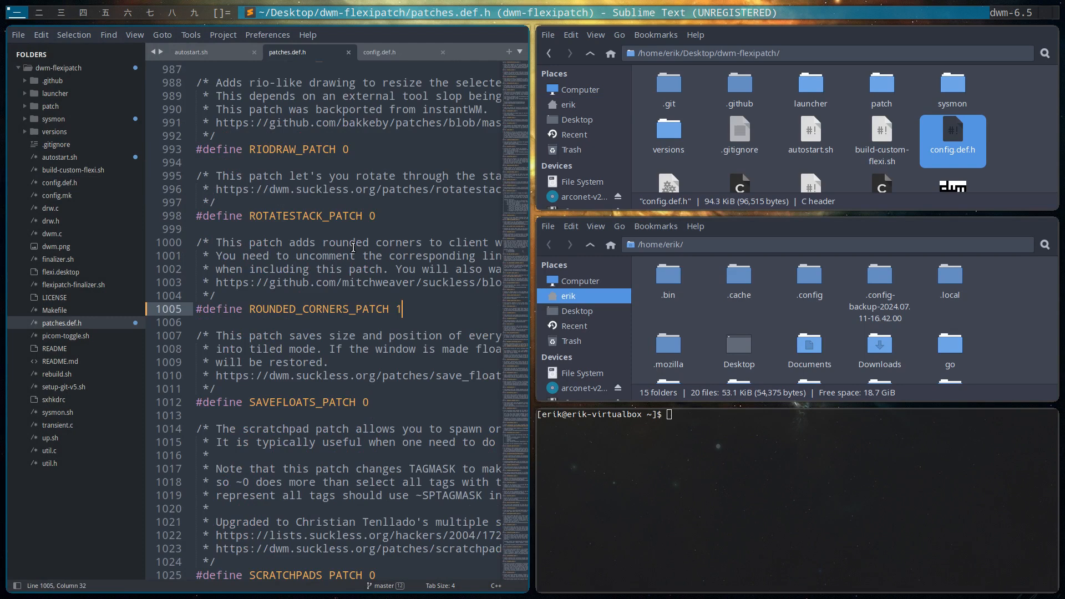
key("BackSpace")
type("0")
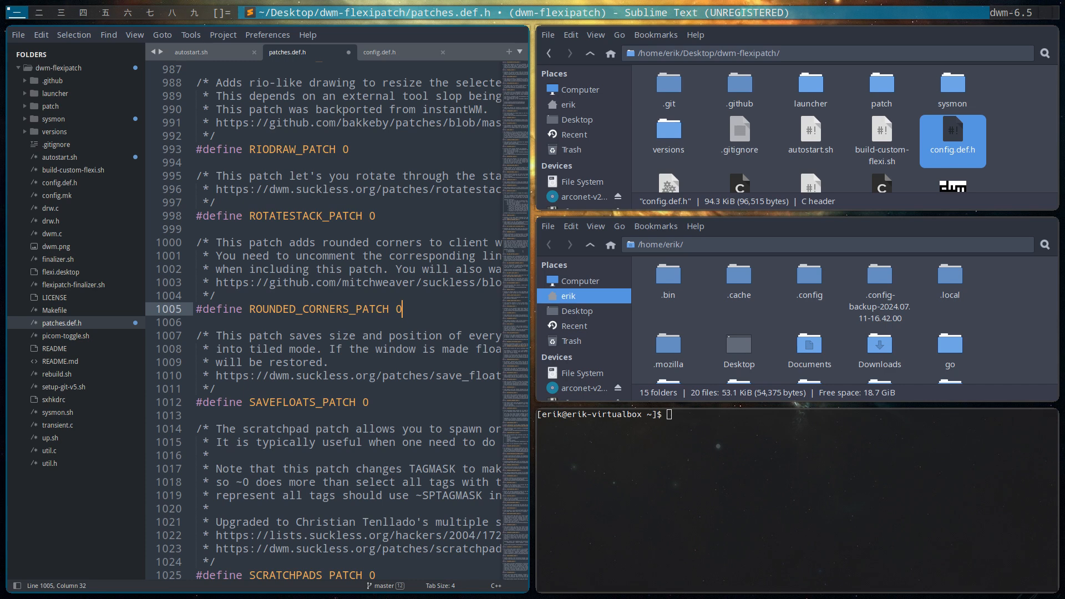
key("ctrl+s")
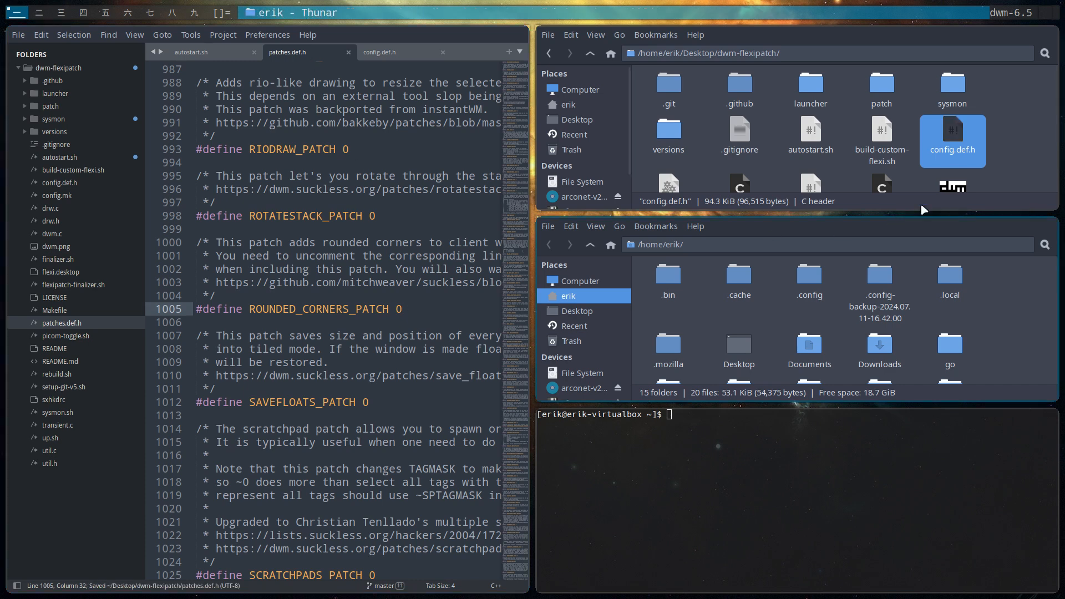
Close Sublime Text, the terminal and the home-folder Thunar window, keeping only the dwm-flexipatch folder open
key("super+shift+c")
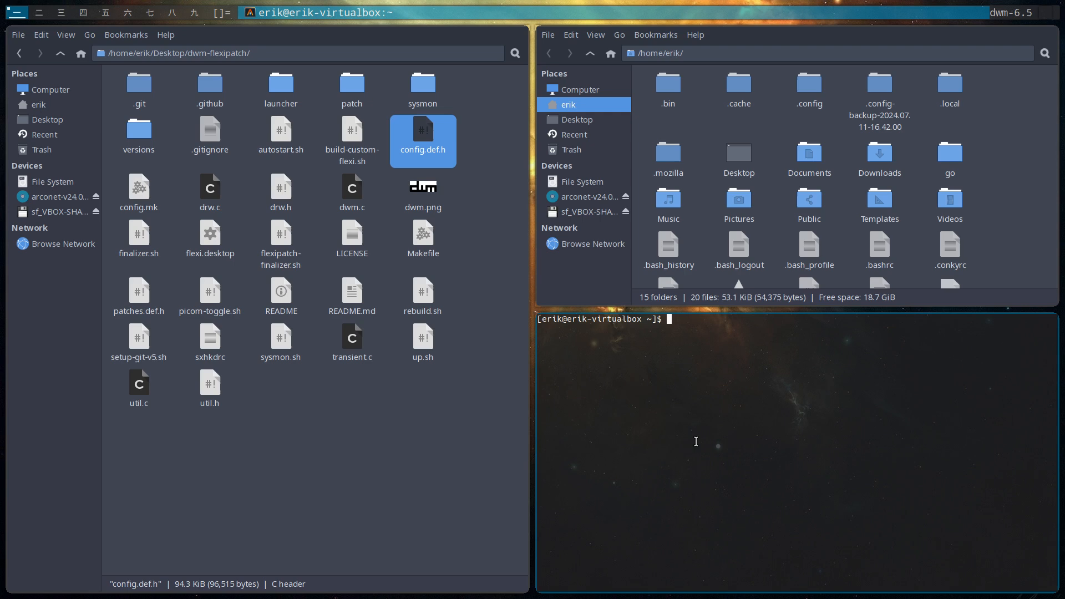
key("super+shift+c")
key("super+shift+c")
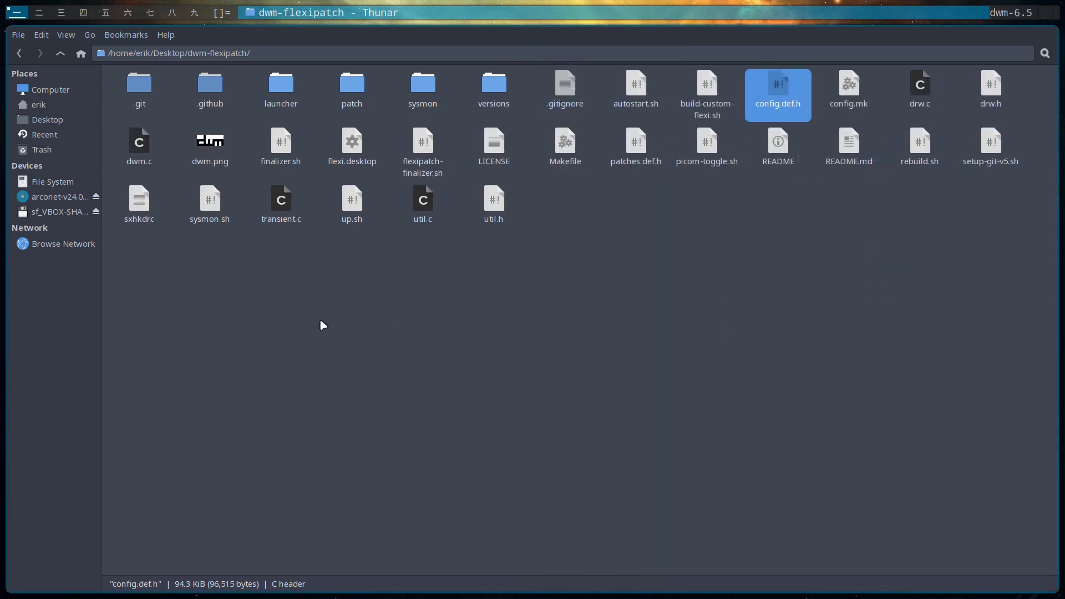
Run ./build-custom-flexi.sh from a terminal in the dwm-flexipatch folder, entering the sudo password, and review the build output
right_click(400, 283)
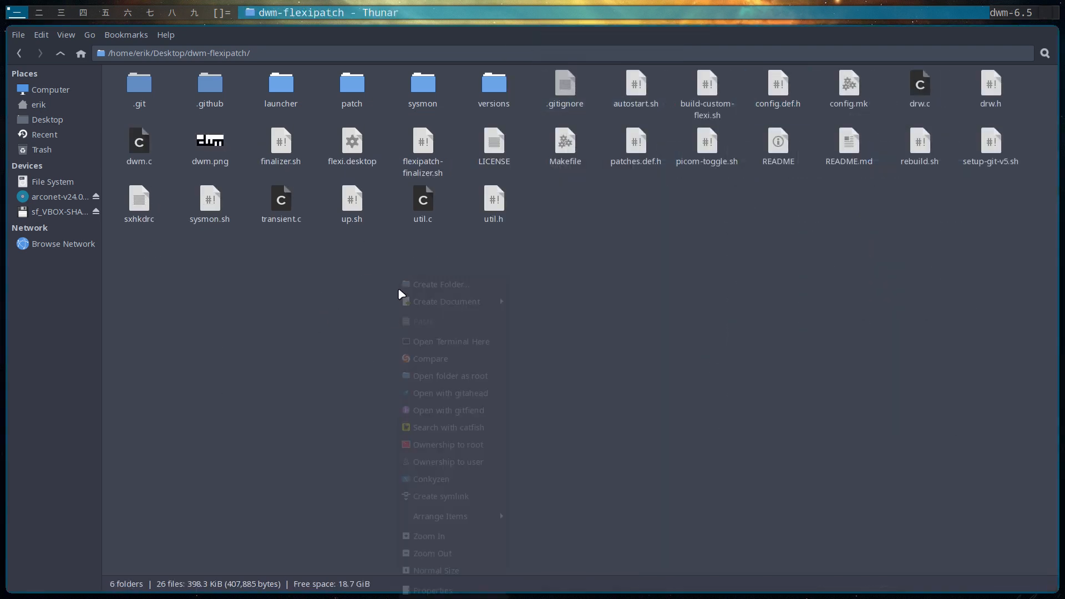
left_click(470, 339)
type("./b")
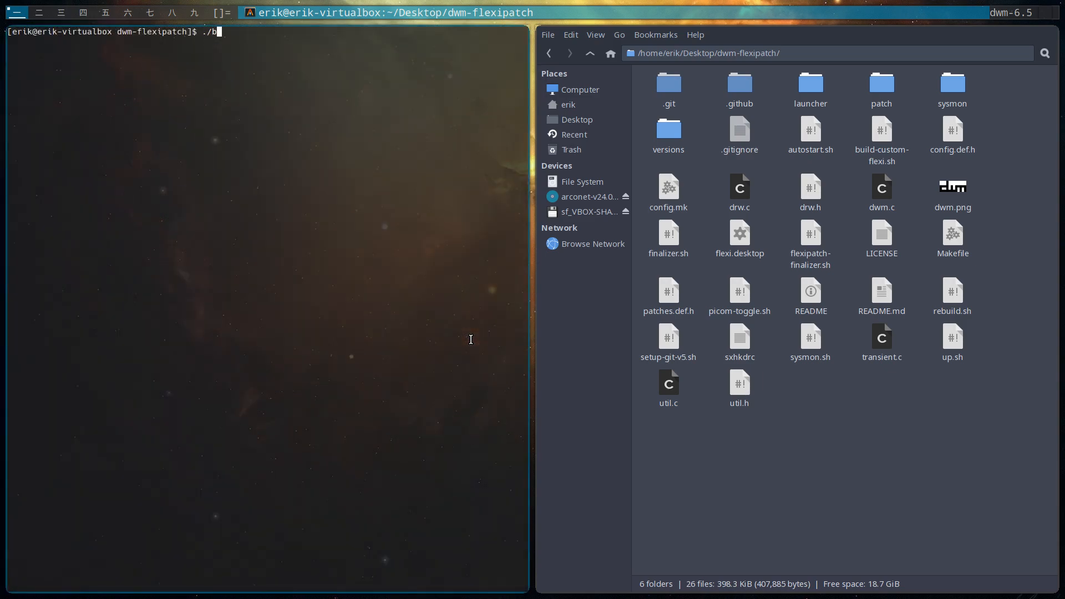
key("Tab")
key("Return")
key("Return")
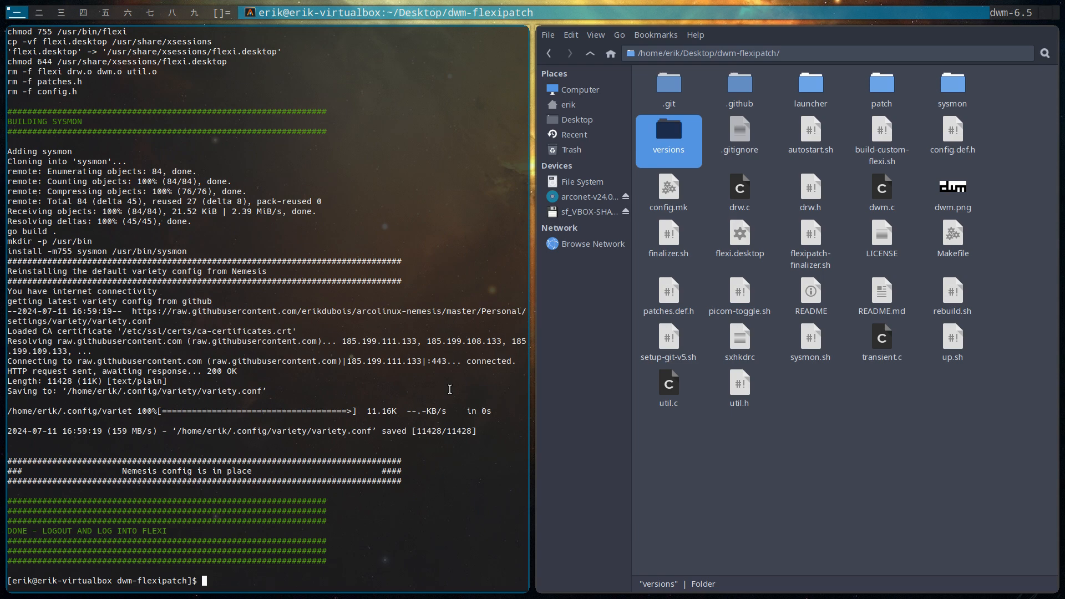
scroll(289, 327, "up", 16)
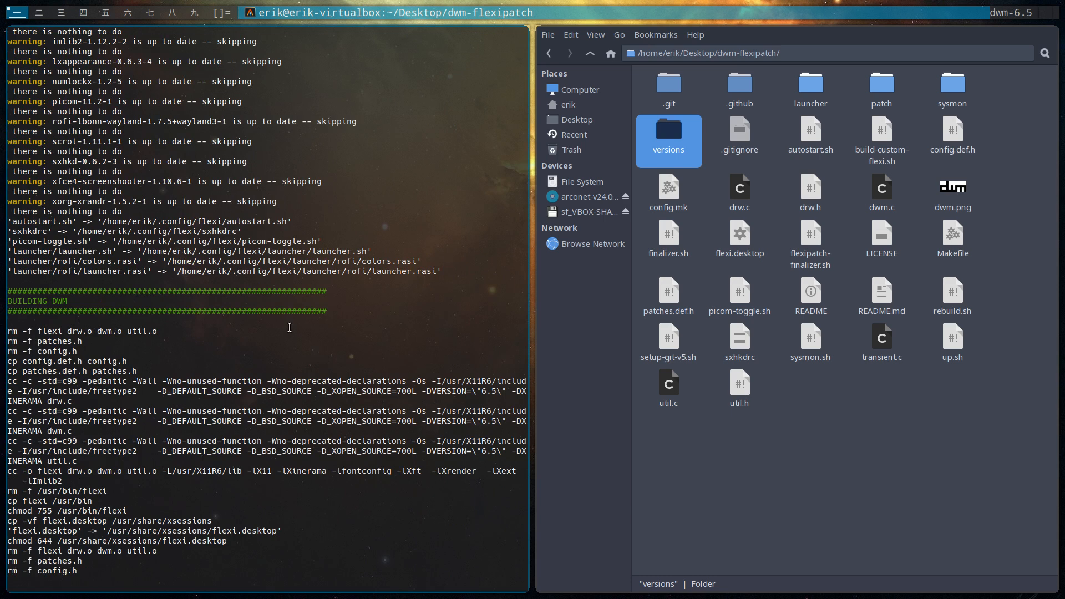
Check which files the build script copied to ~/.config/flexi, and run ./rebuild.sh in the dwm-flexipatch folder
left_click(880, 135)
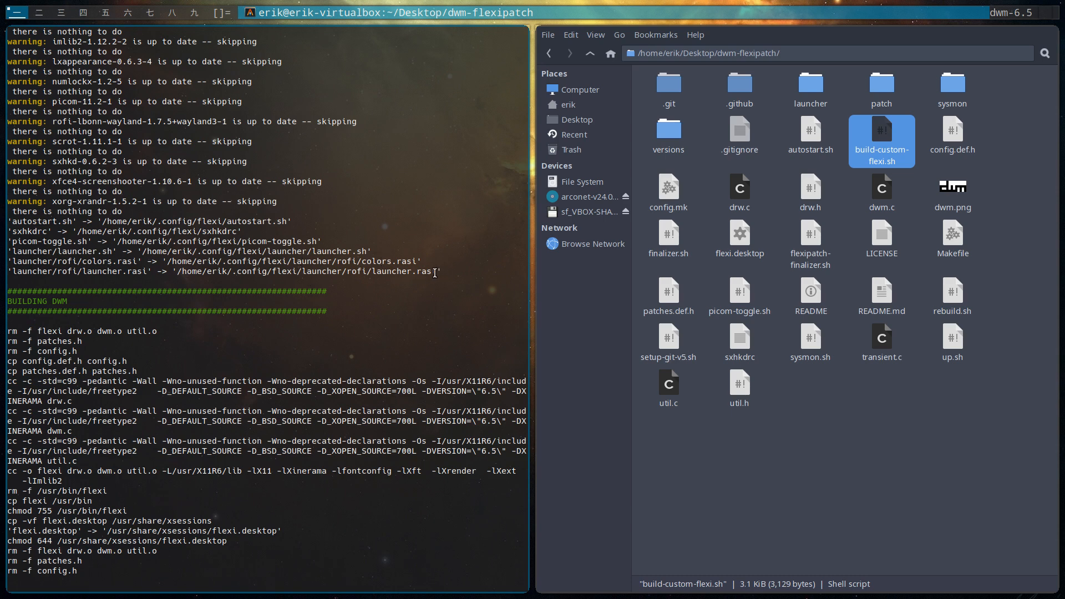
left_click_drag(451, 271, 2, 207)
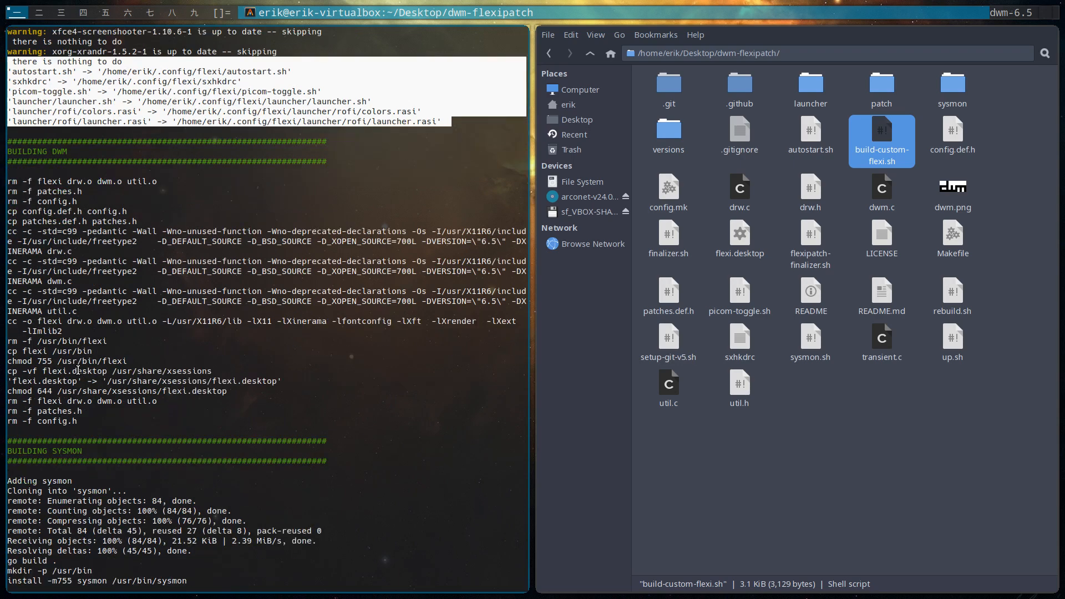
left_click(267, 394)
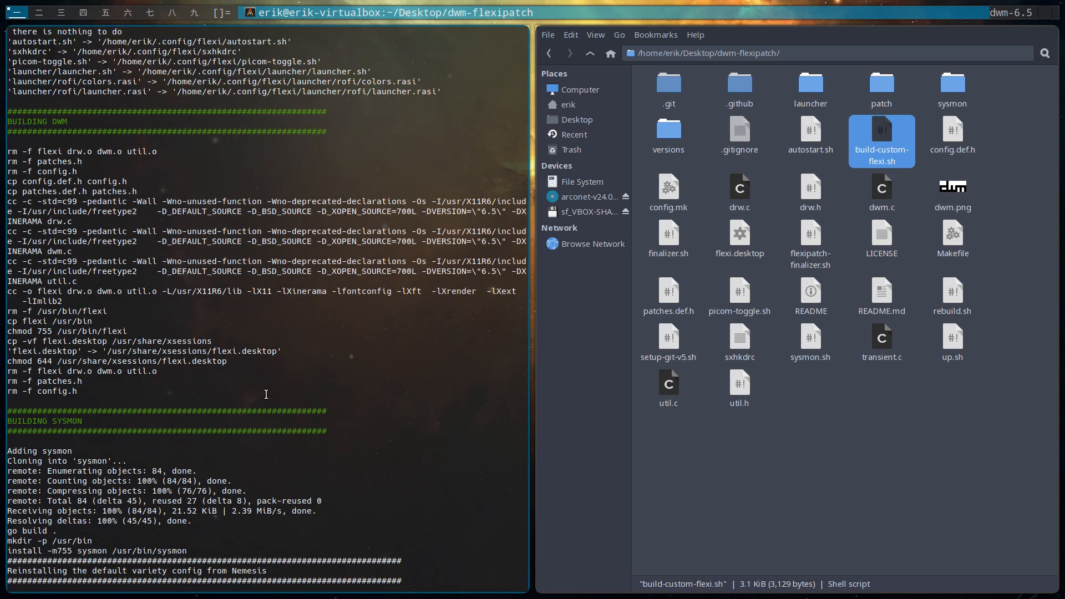
type("./re")
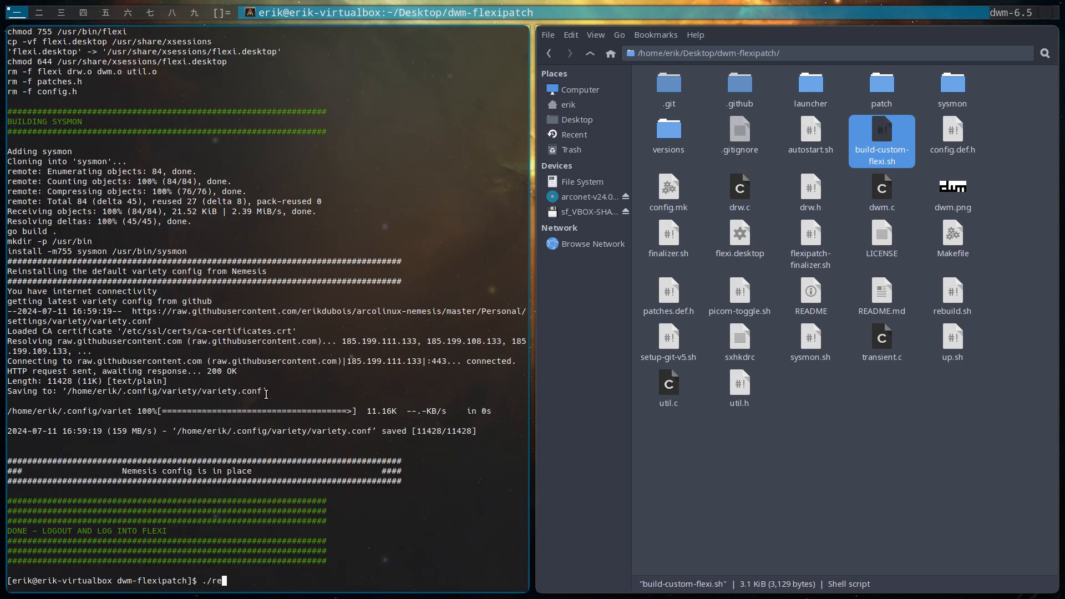
key("Tab")
key("Return")
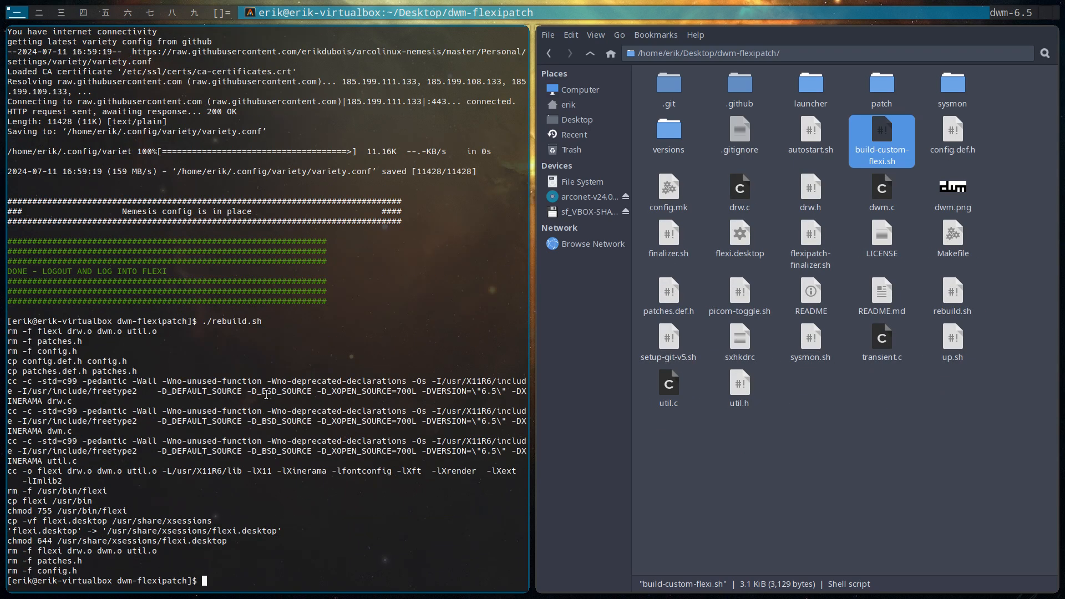
Log out of the session and log back into Flexi, entering the account password
key("super+x")
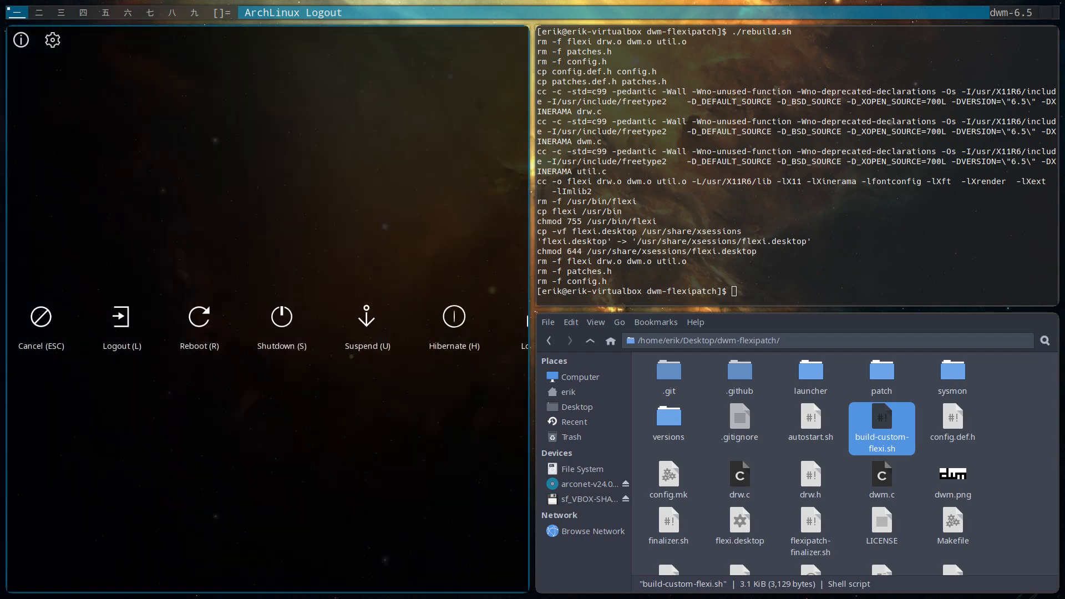
key("l")
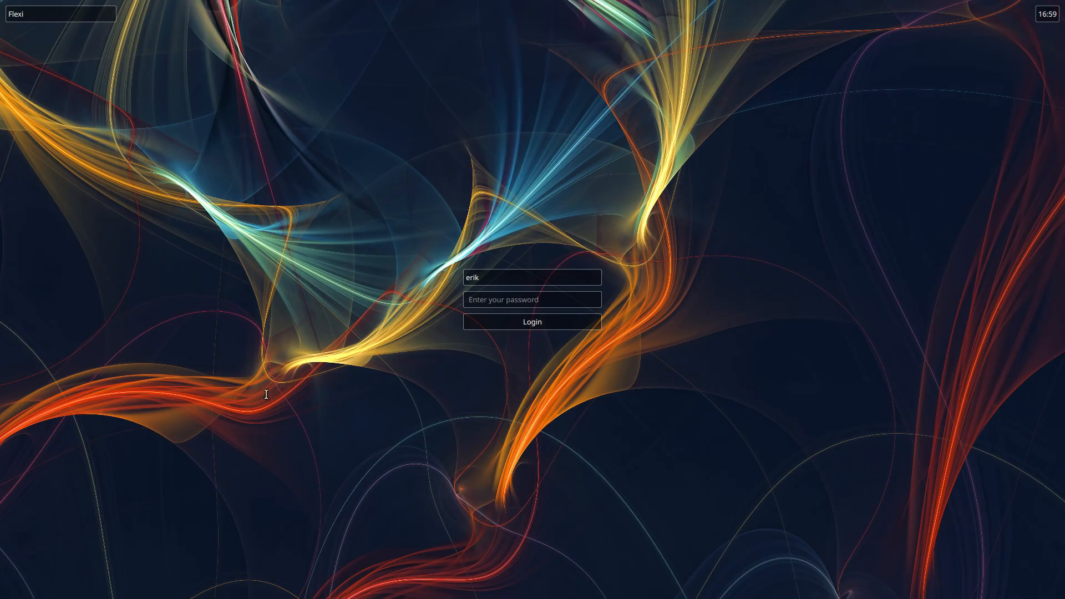
type("*****")
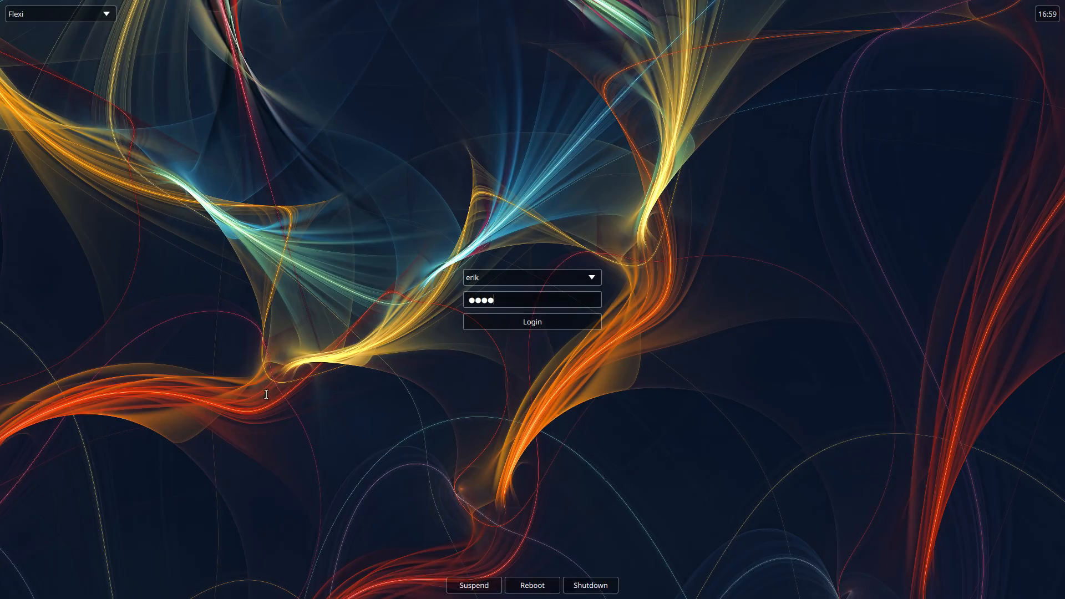
key("Return")
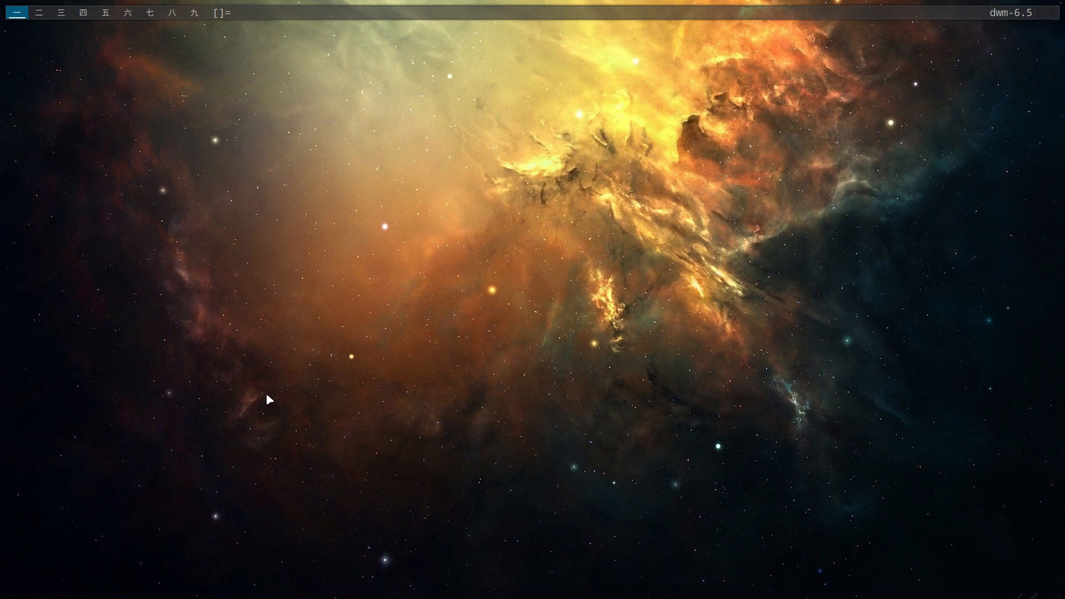
Open a terminal and a Thunar window, and open config.def.h from the Desktop/dwm-flexipatch folder in Sublime Text
key("alt+shift+Return")
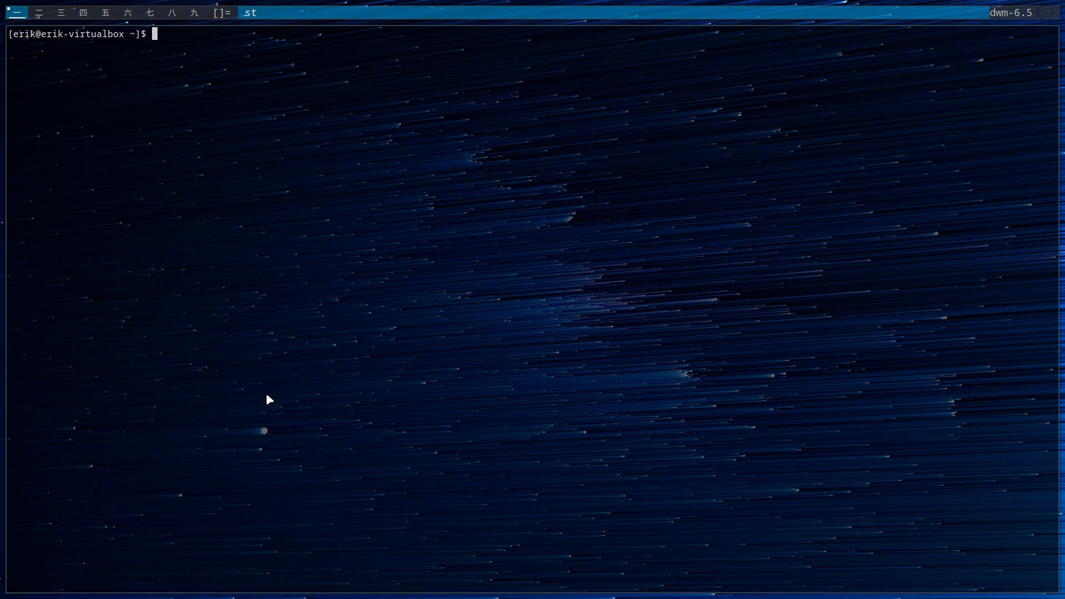
key("super+shift+Return")
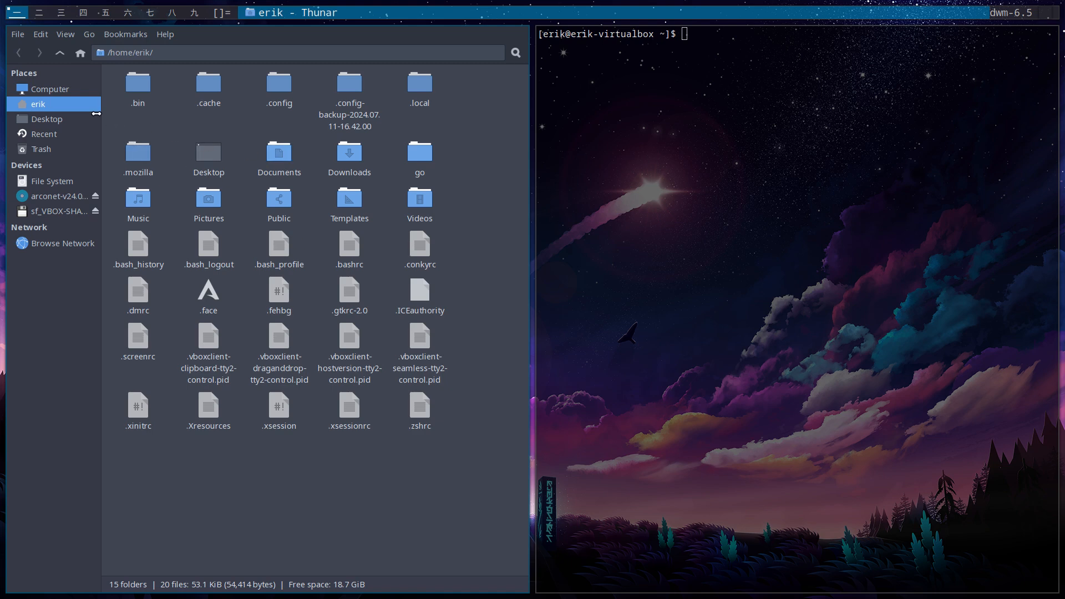
left_click(74, 115)
double_click(139, 86)
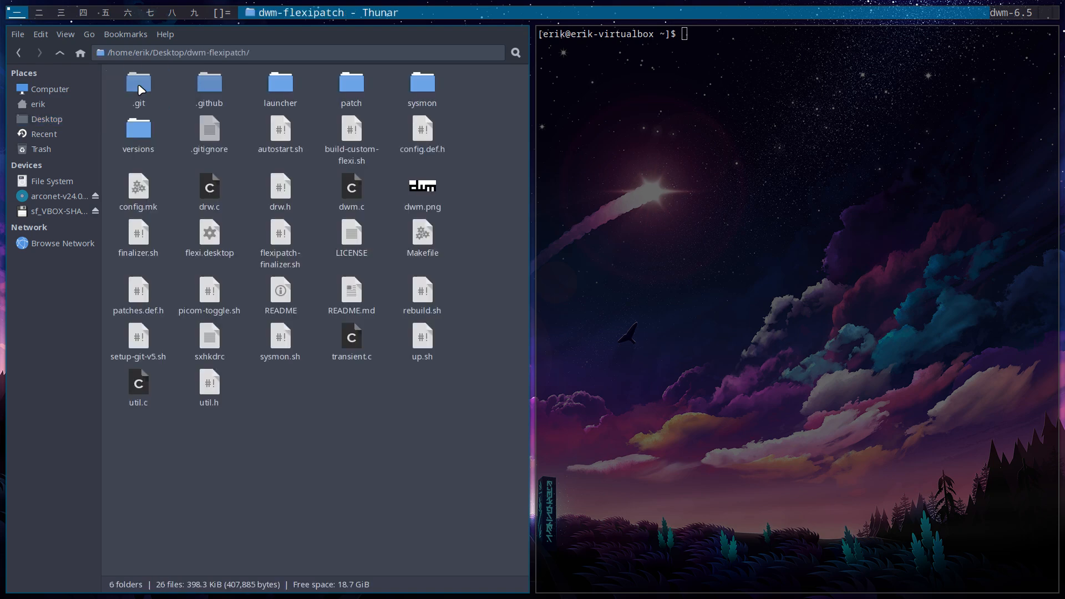
double_click(422, 131)
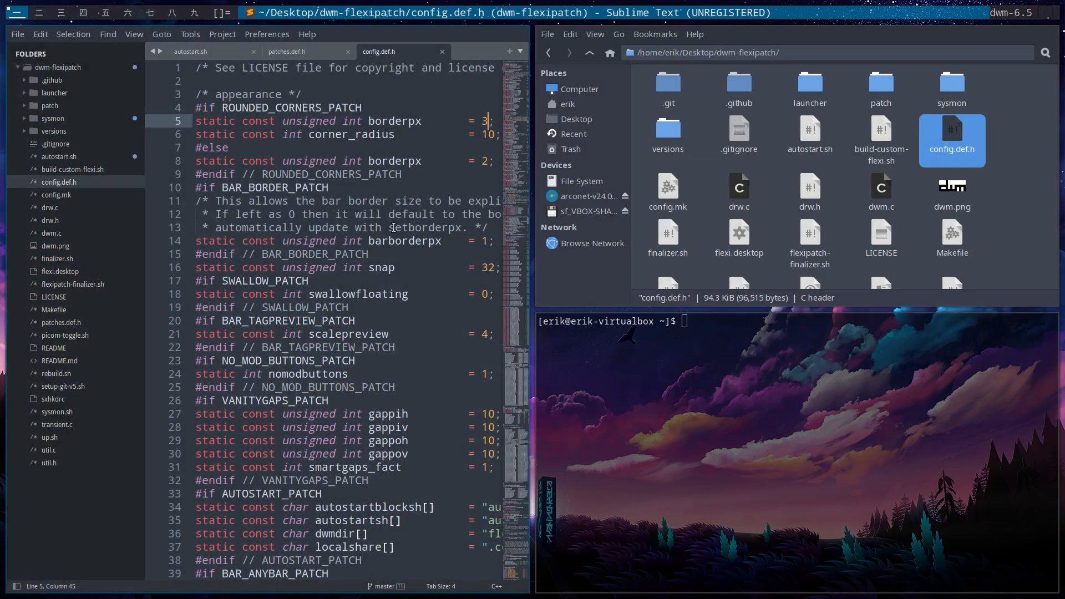
Examine the DEFAULT_TAGS, ALTERNATIVE_TAGS and ALT_TAGS_DECORATION icon definitions in config.def.h with the editor full screen
key("super+f")
left_click_drag(1039, 63, 1046, 186)
scroll(749, 361, "down", 6)
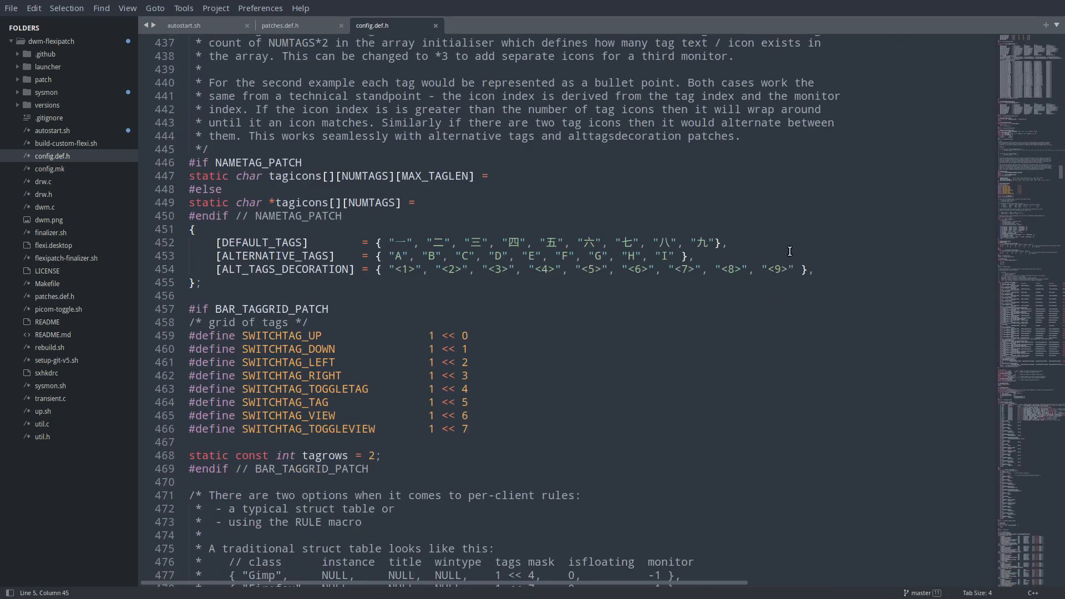
left_click_drag(813, 269, 194, 249)
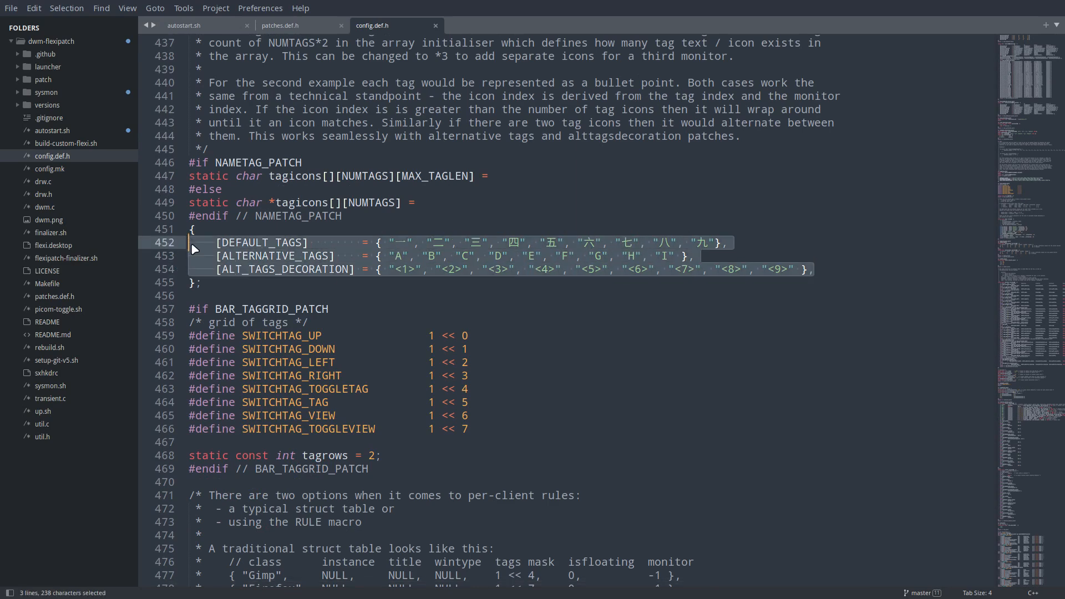
left_click(394, 245)
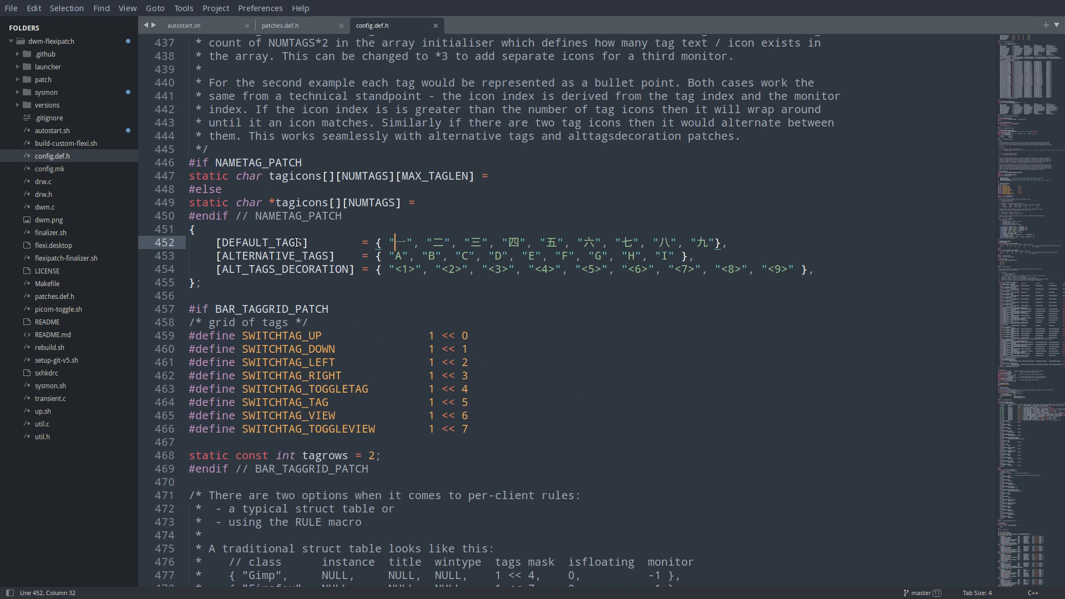
left_click_drag(315, 242, 214, 242)
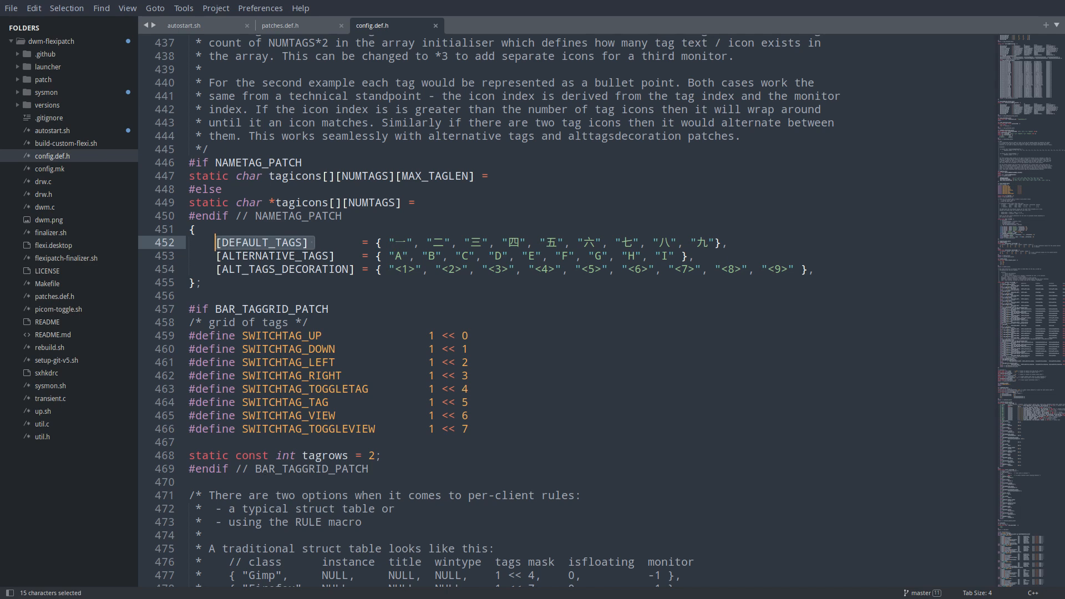
Restore the tiled layout and close the Sublime Text, Thunar and terminal windows
key("super+q")
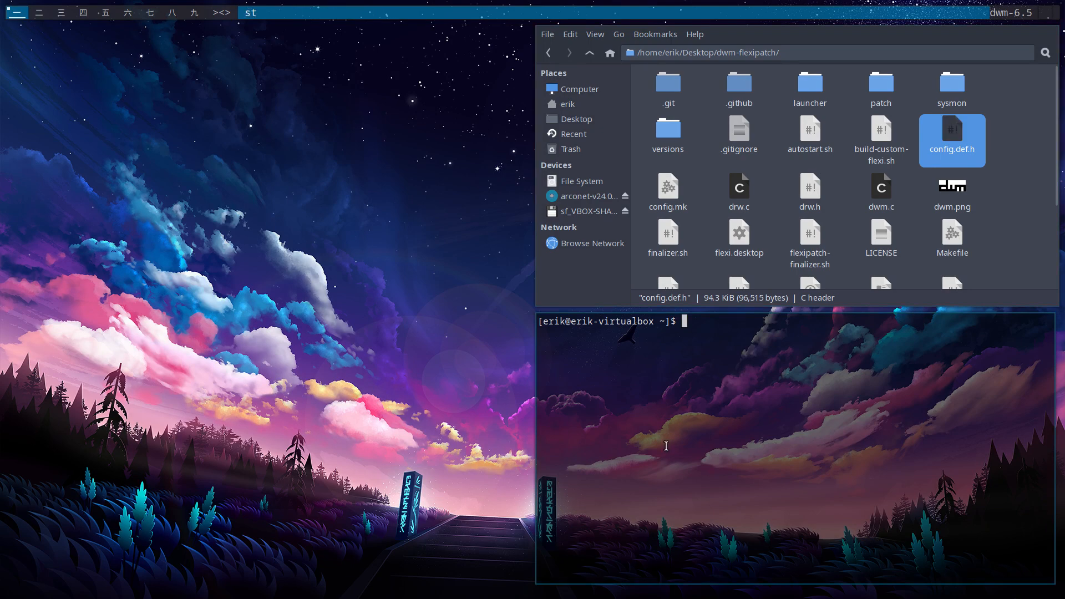
left_click(222, 14)
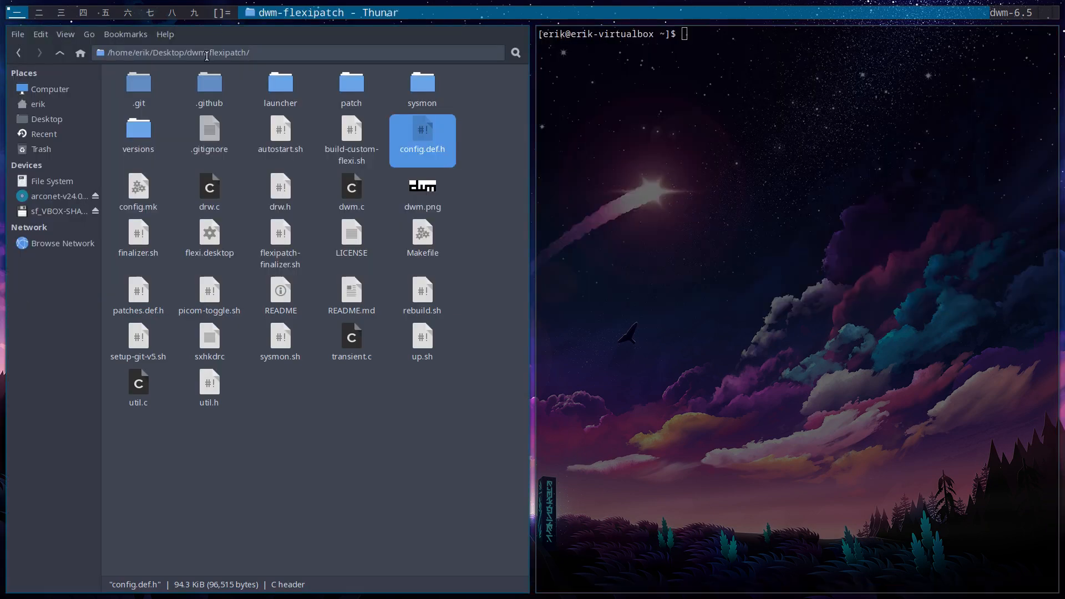
left_click(222, 13)
key("super+shift+c")
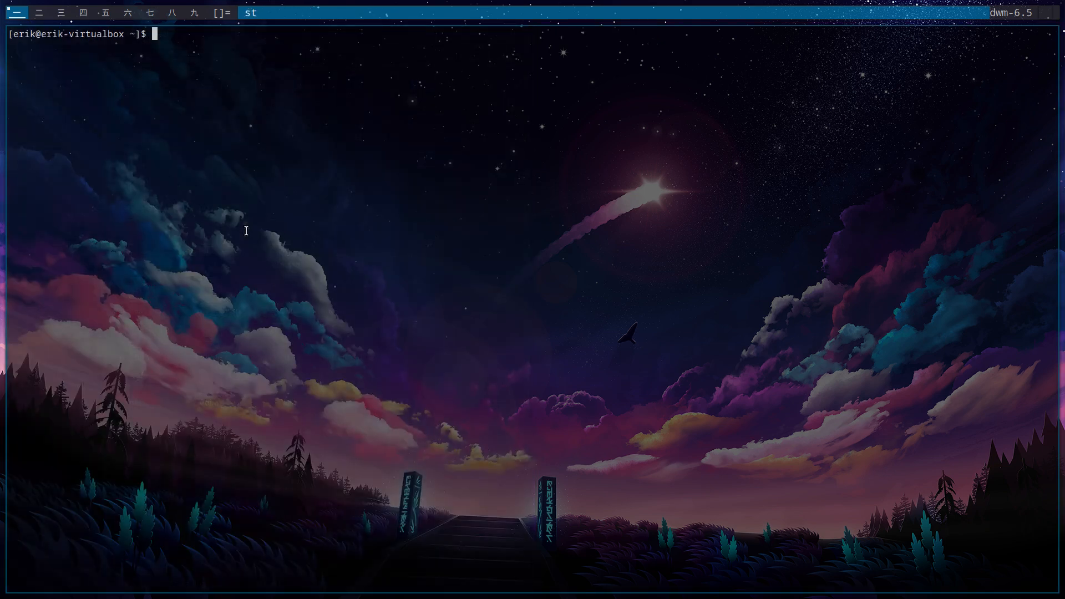
key("super+shift+c")
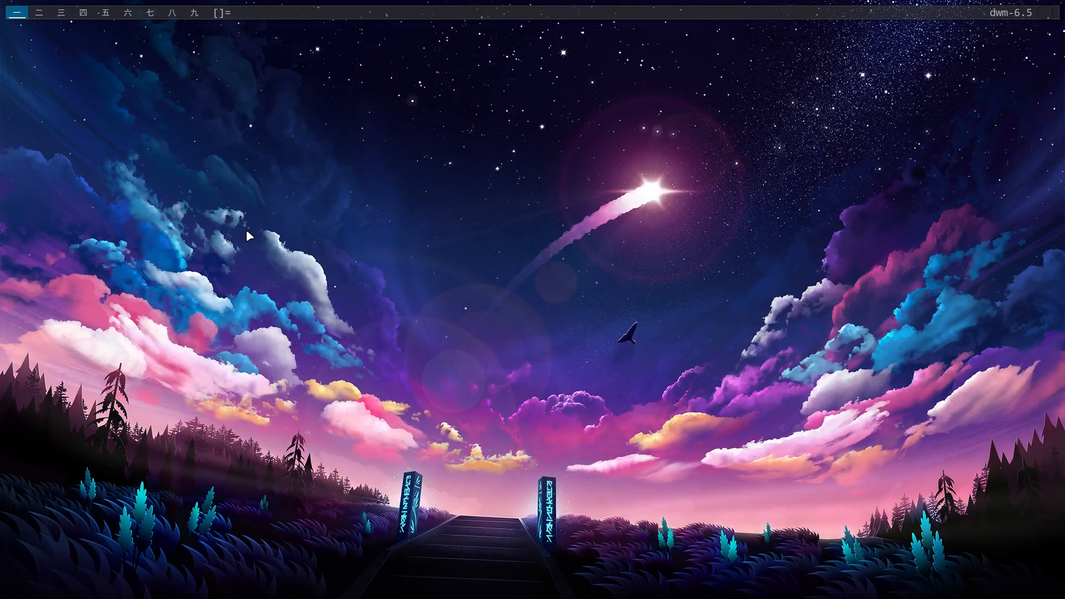